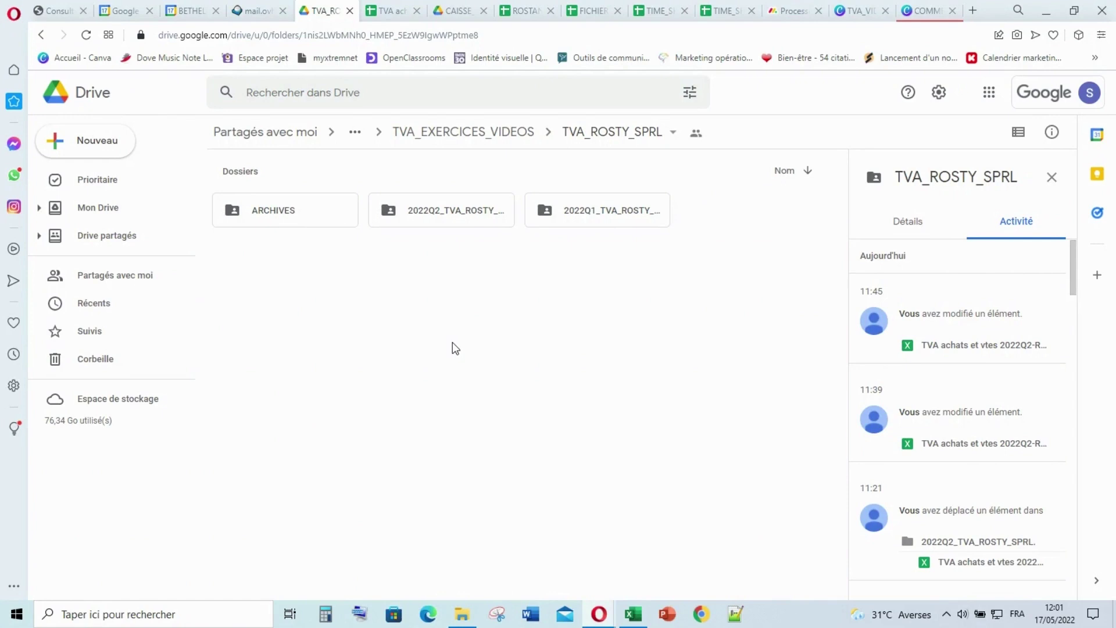
Open 'TVA achats et vtes 2022Q2-ROSTY SPRL 2022_05_17' from TVA_ROSTY_SPRL > 2022Q2_TVA_ROSTY_SPRL. in Drive.
left_click(480, 129)
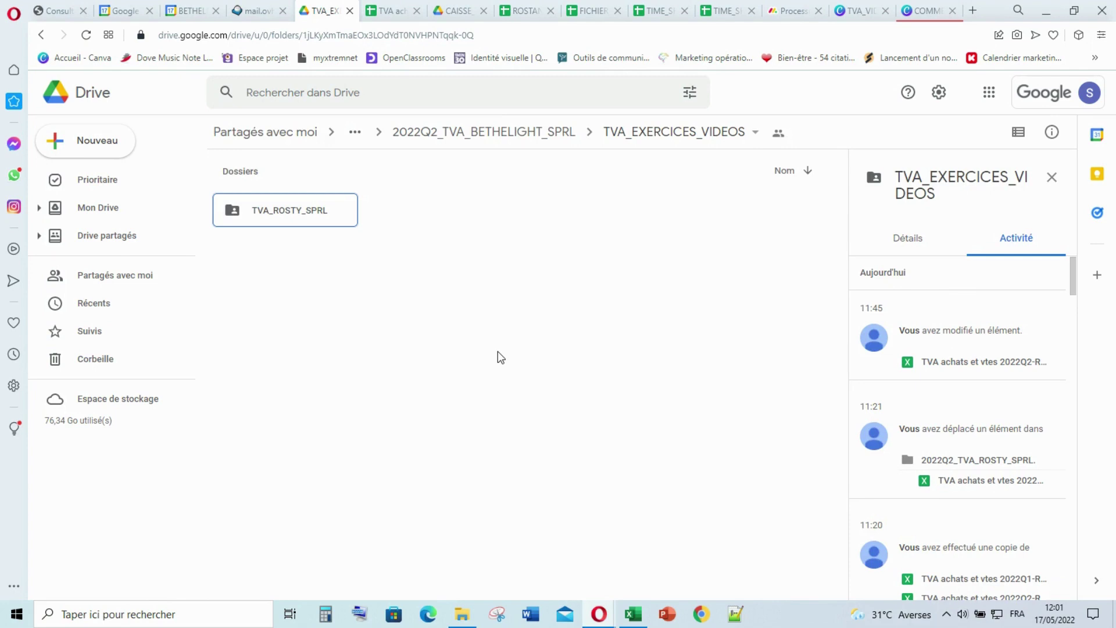
double_click(321, 223)
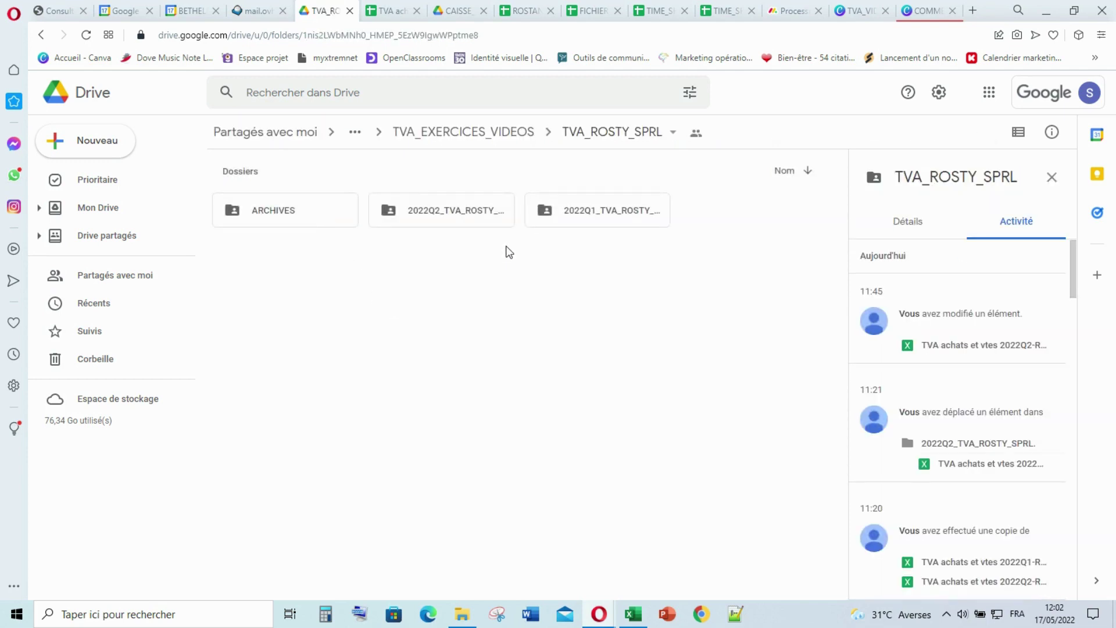
double_click(458, 214)
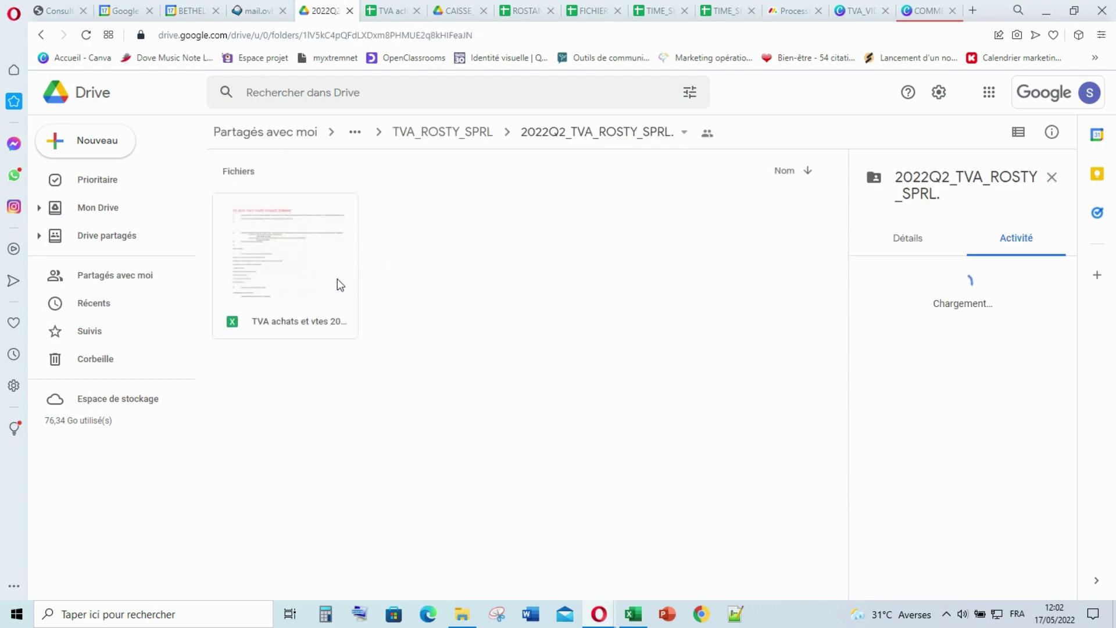
double_click(338, 278)
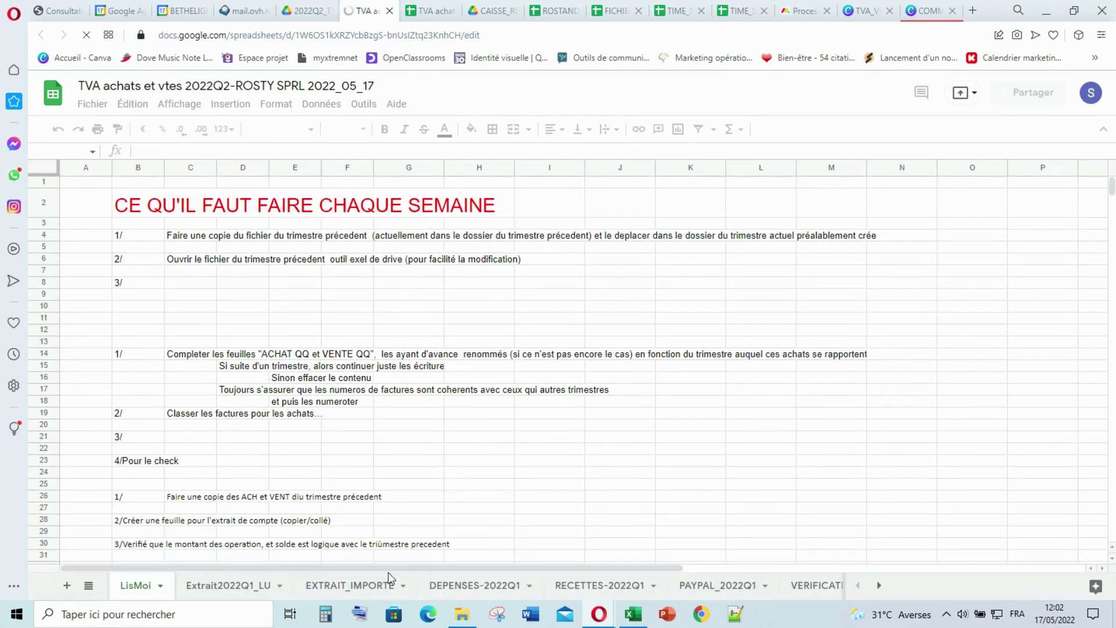
Move from EXTRAIT_IMPORTE to the Extrait2022Q1_LU sheet and review its highlighted transaction rows.
left_click(351, 587)
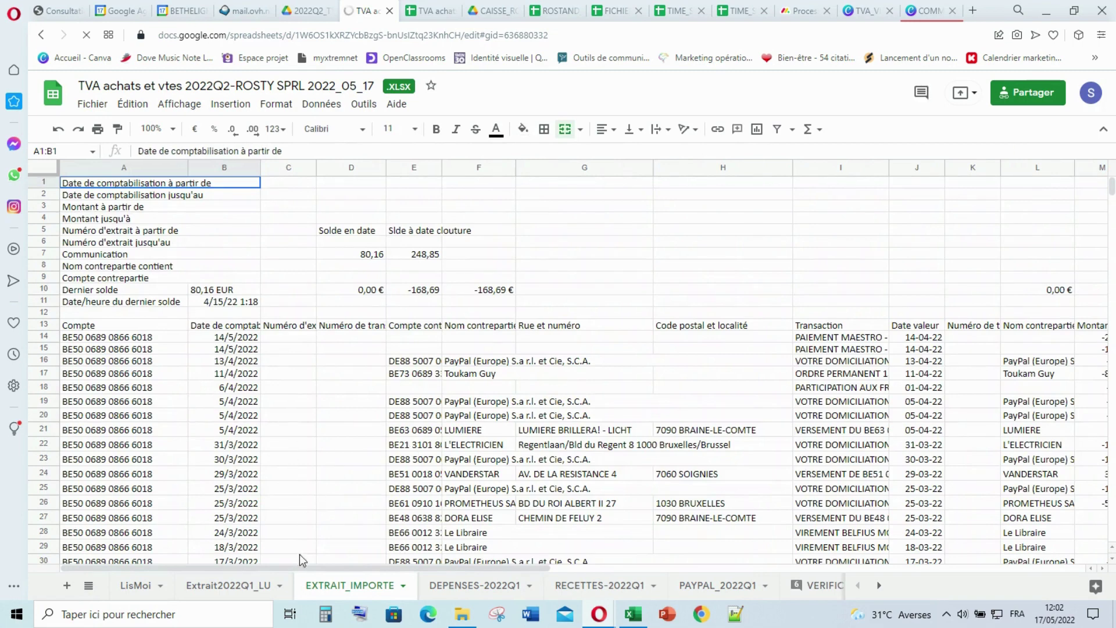
left_click(233, 585)
scroll(260, 456, "down", 1)
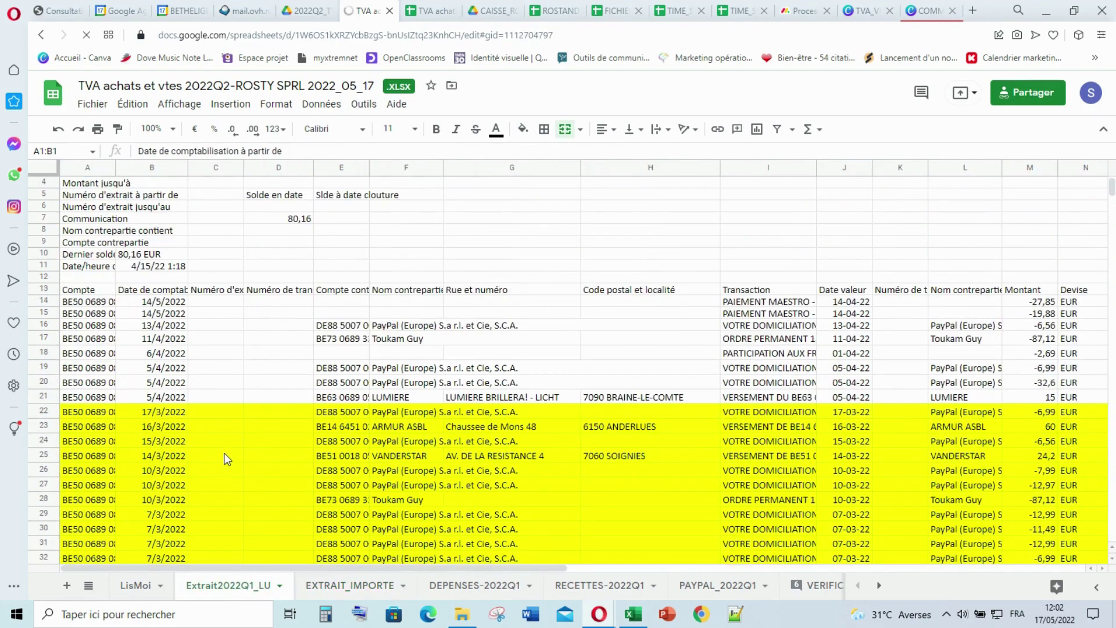
scroll(260, 456, "down", 4)
scroll(267, 463, "up", 4)
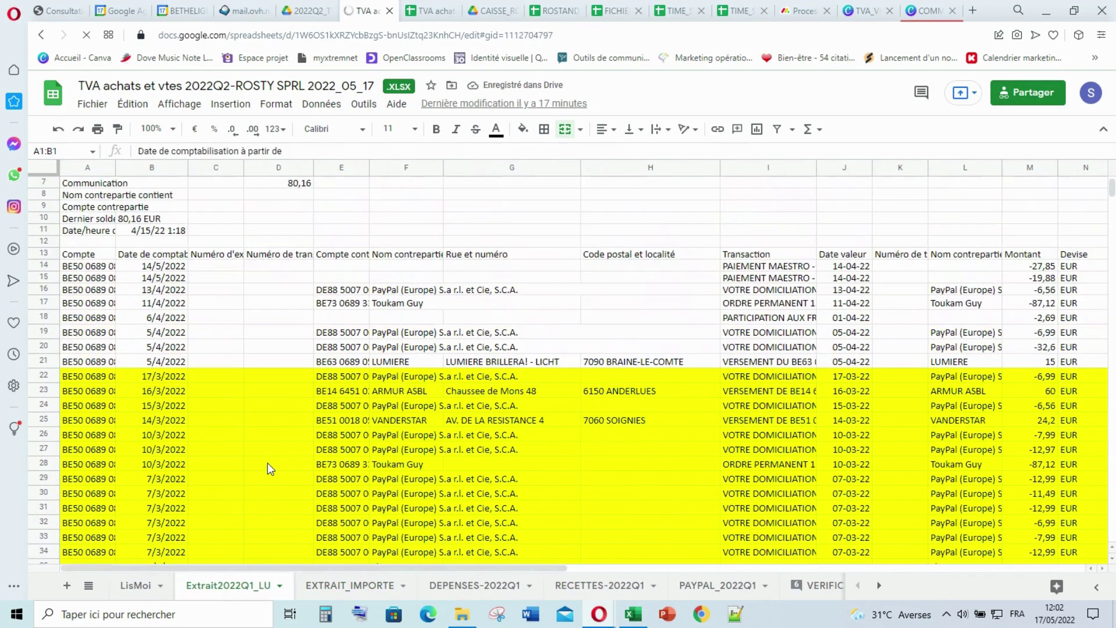
scroll(267, 463, "up", 1)
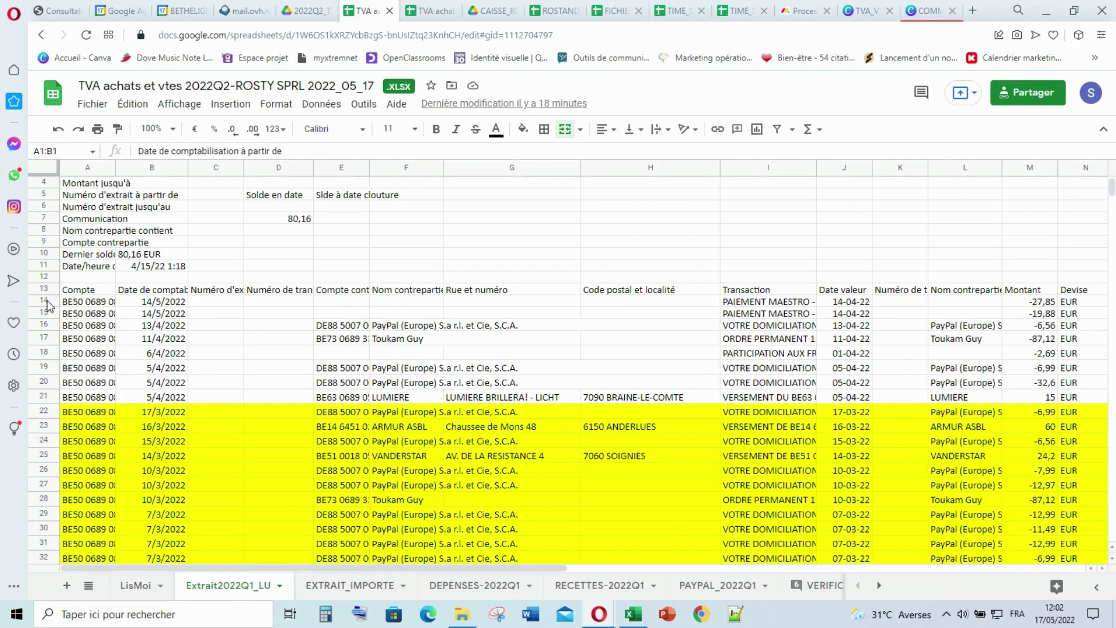
Fill rows 14–21, the April–May 2022 transactions, green.
left_click_drag(44, 301, 56, 397)
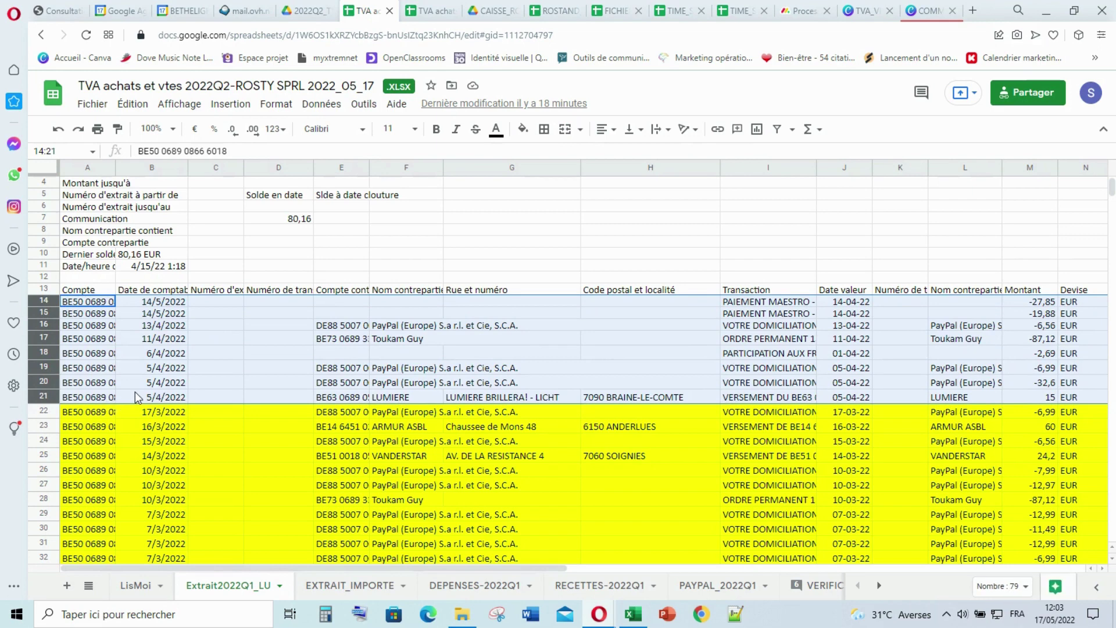
left_click(524, 130)
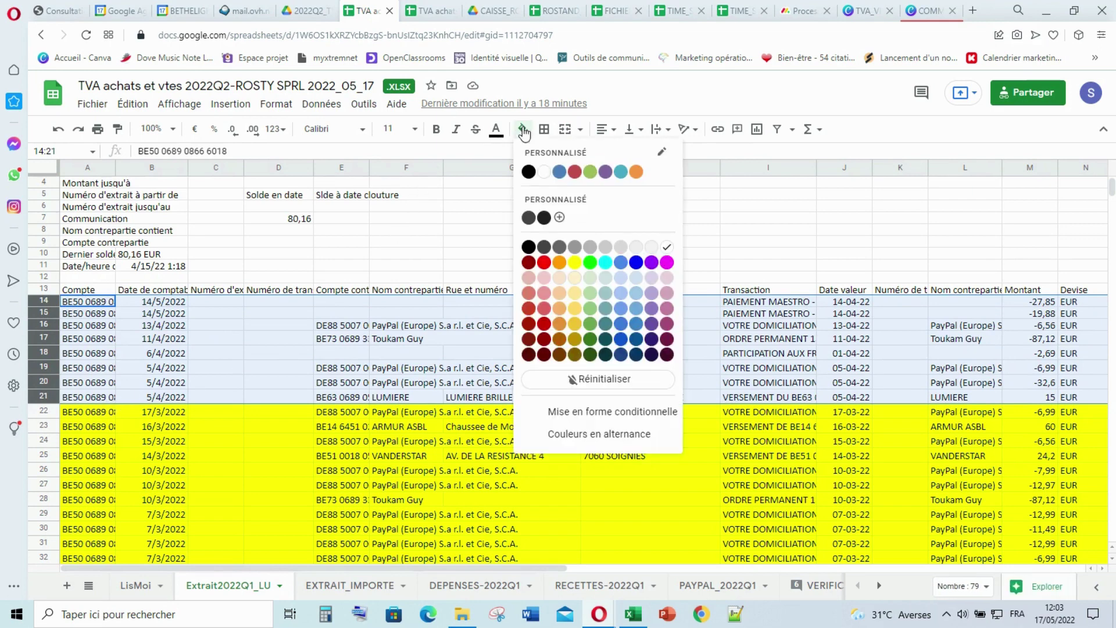
left_click(590, 263)
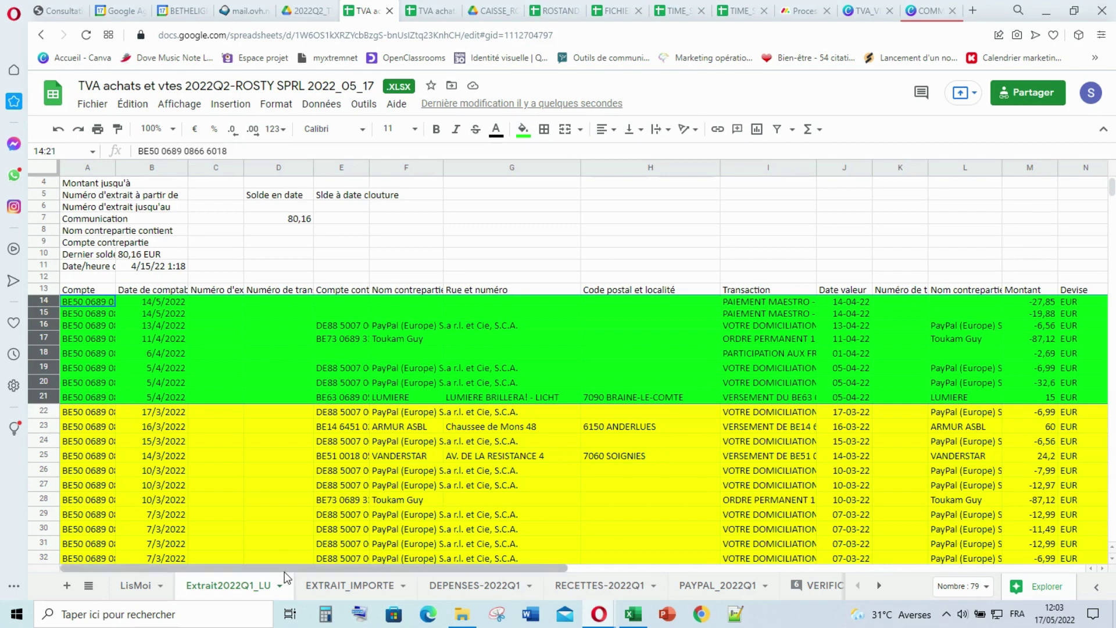
left_click_drag(284, 570, 767, 610)
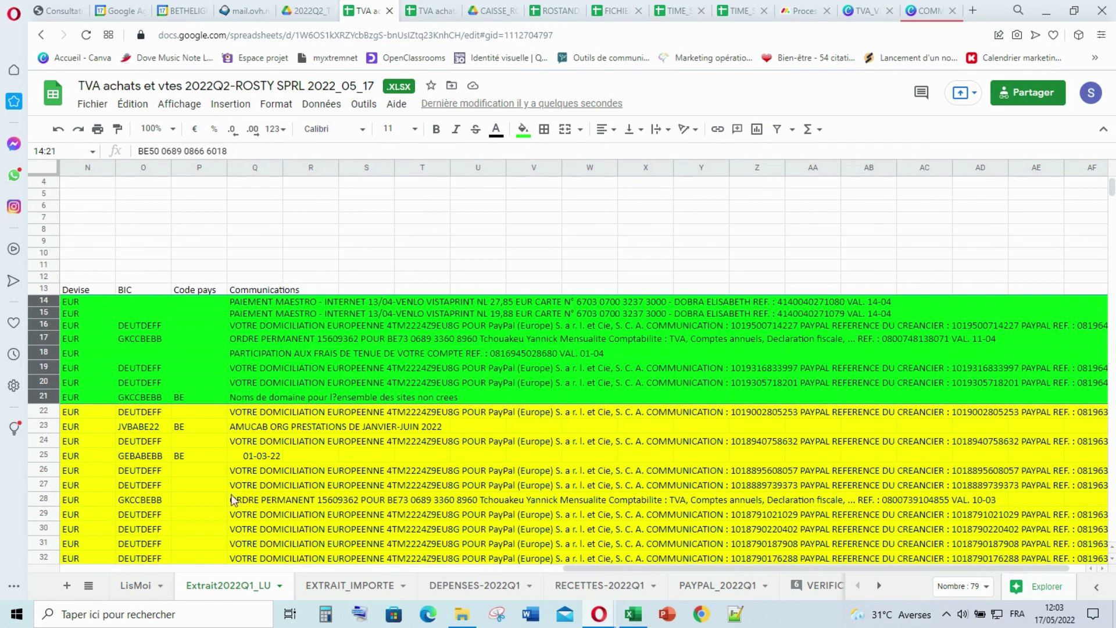
left_click_drag(612, 570, 362, 567)
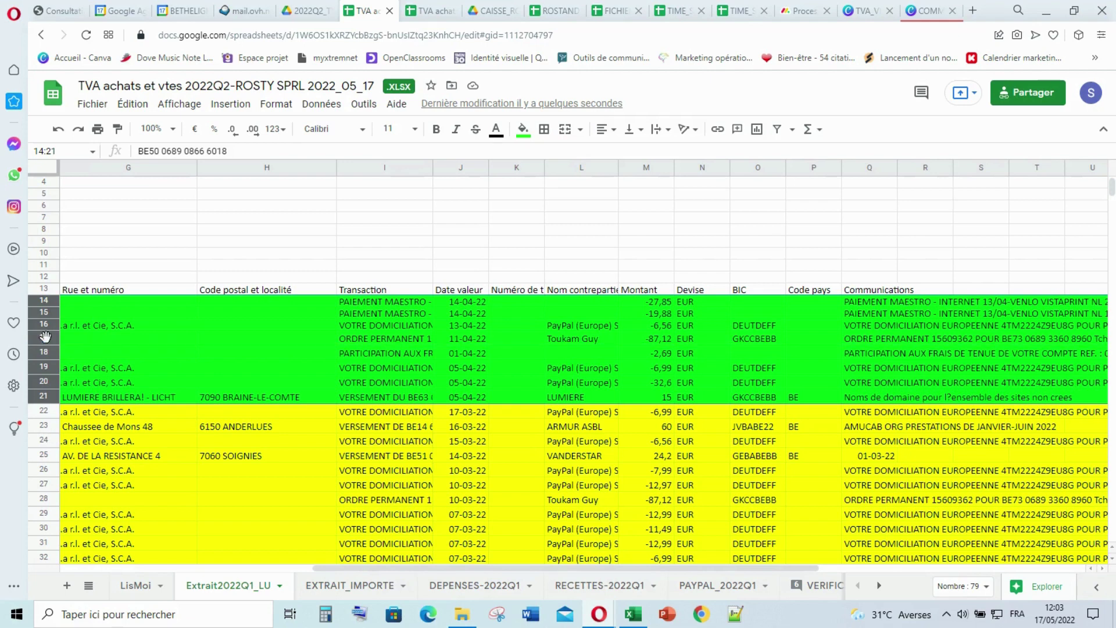
left_click(118, 345)
left_click(41, 352)
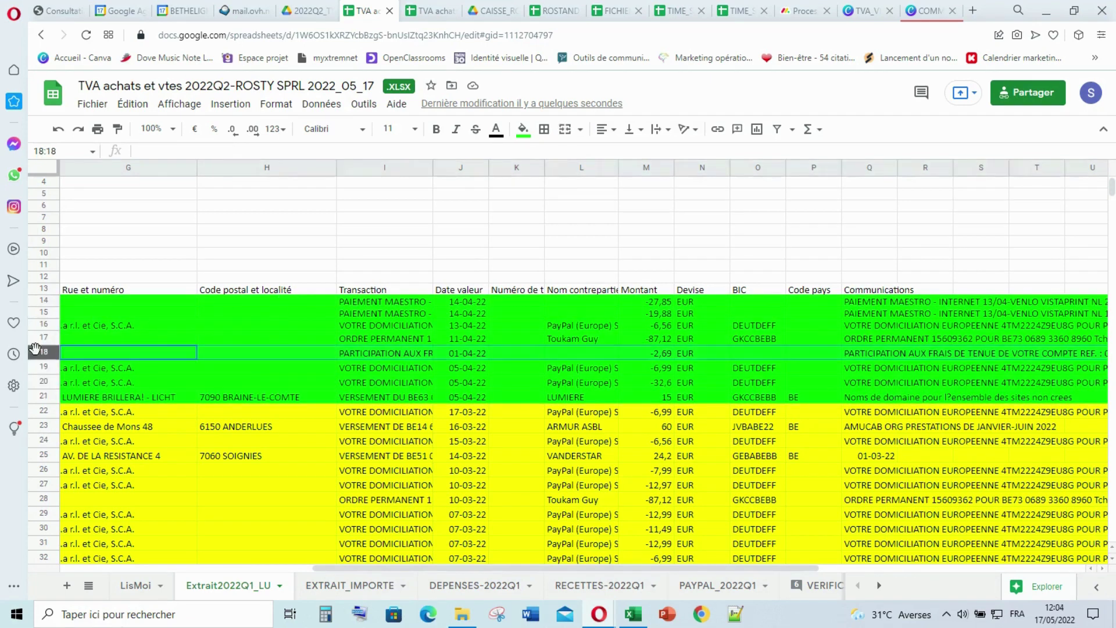
left_click(525, 134)
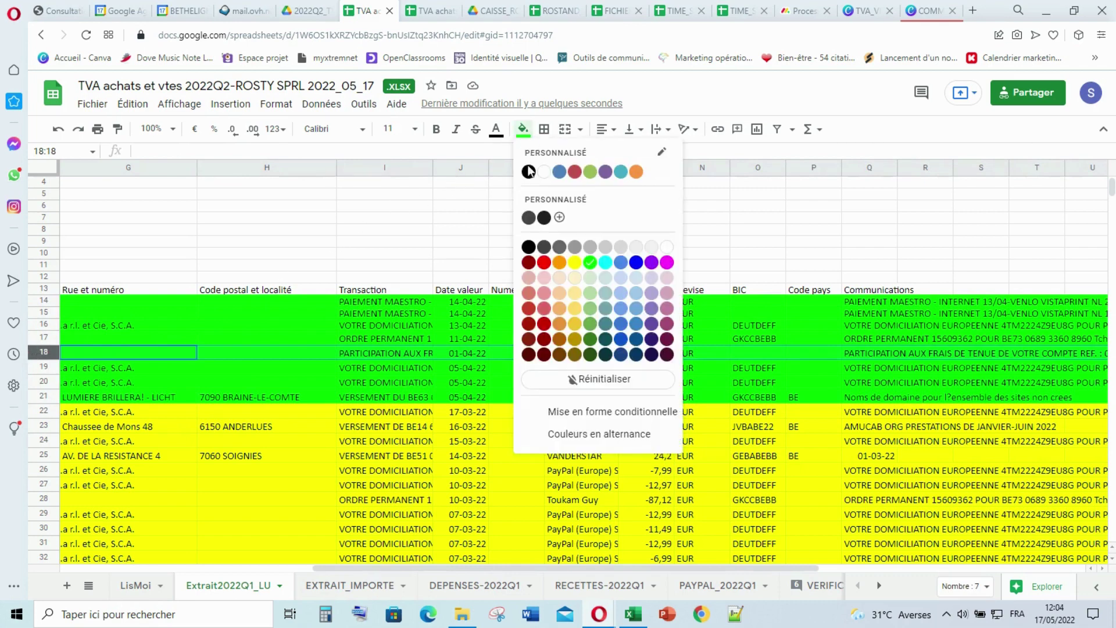
left_click(546, 256)
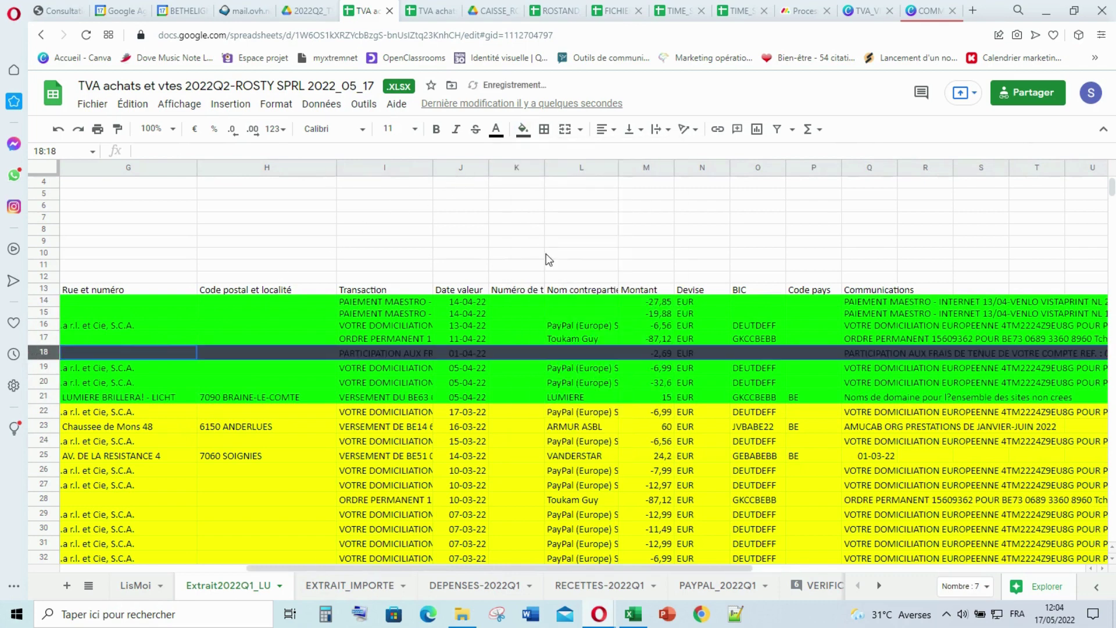
left_click(443, 291)
left_click(505, 233)
left_click(43, 353)
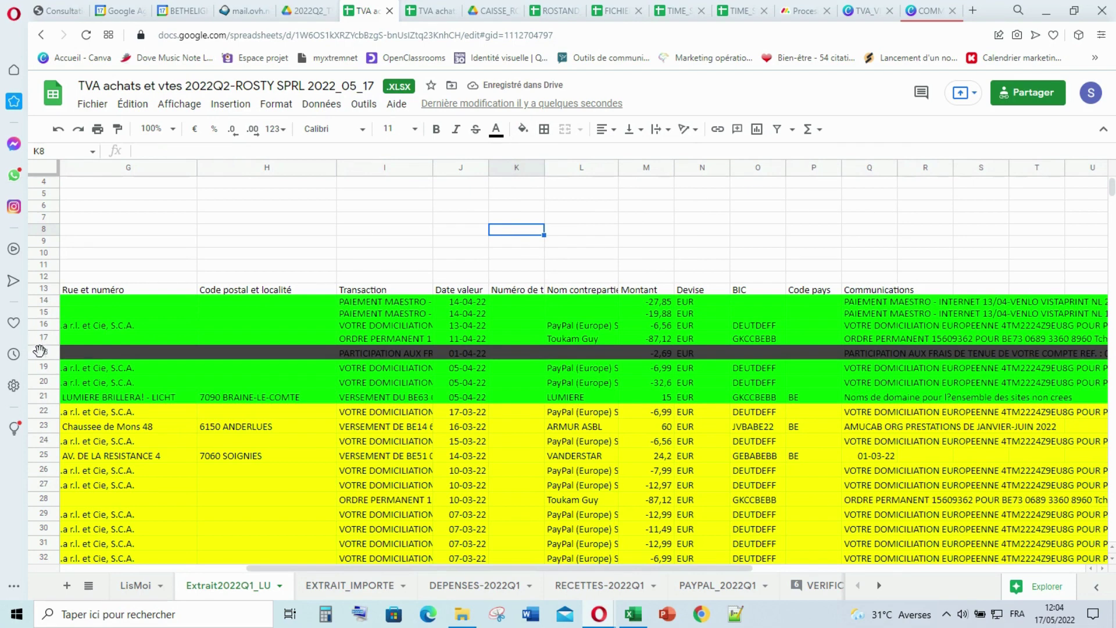
left_click(523, 129)
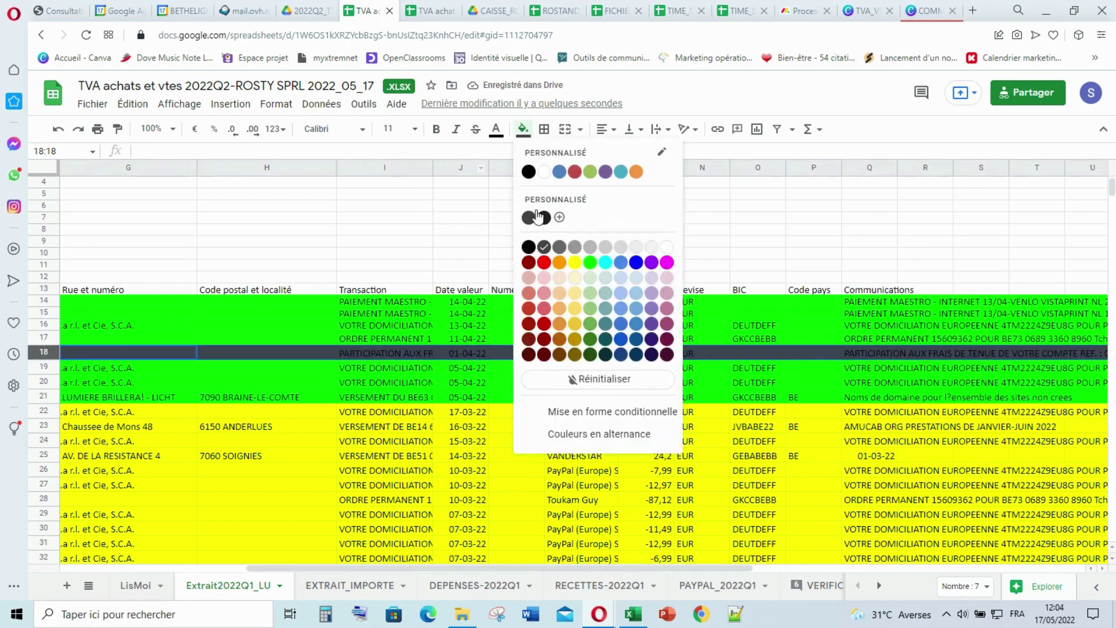
left_click(542, 262)
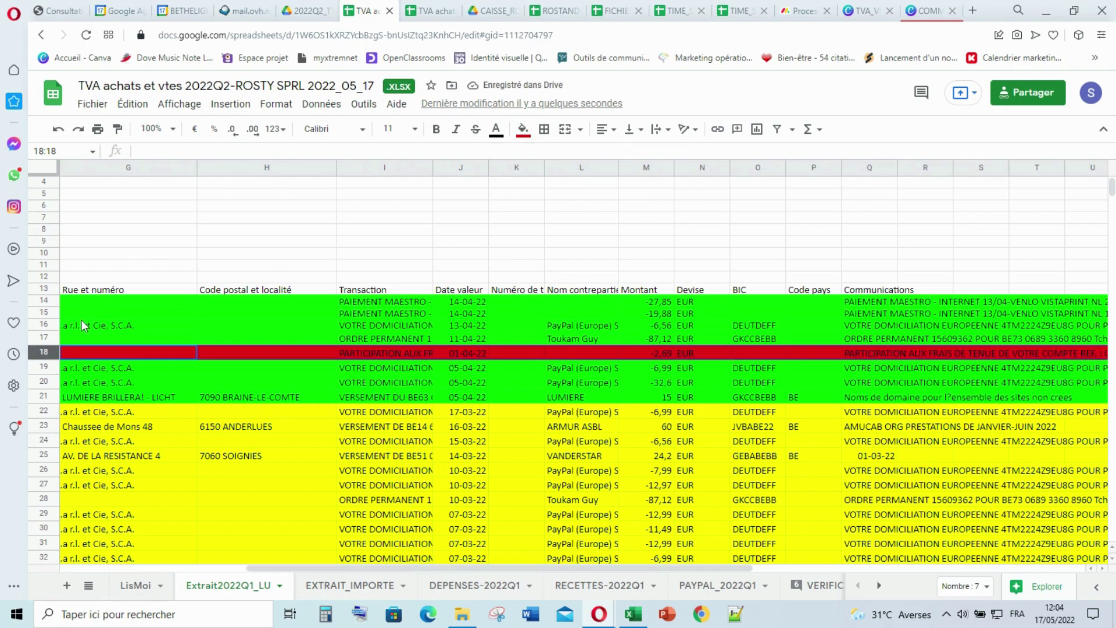
left_click(59, 129)
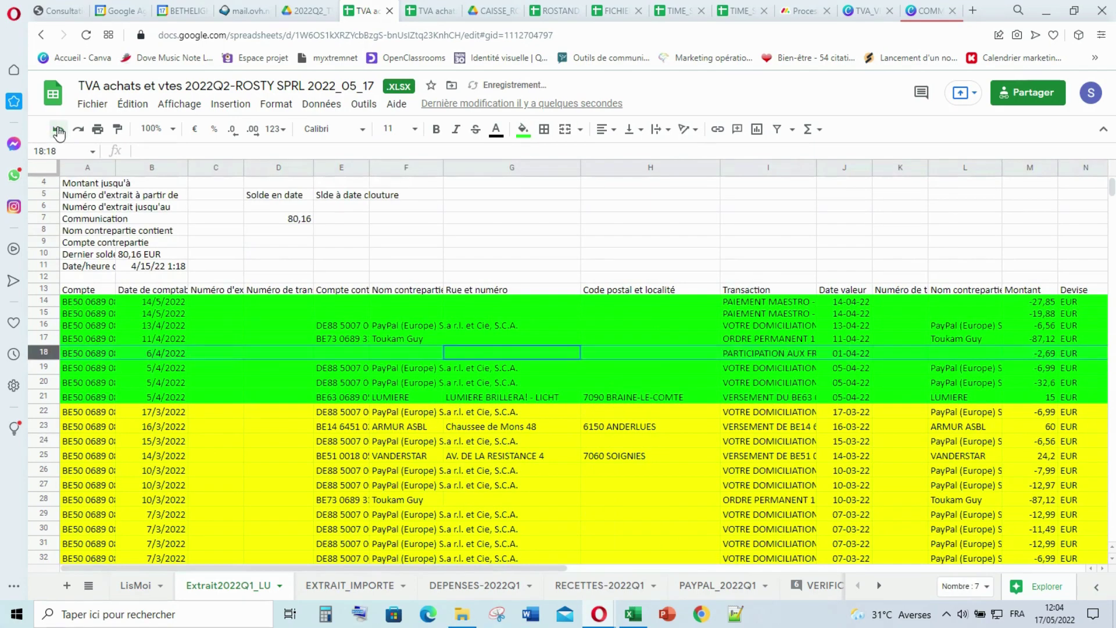
left_click(59, 131)
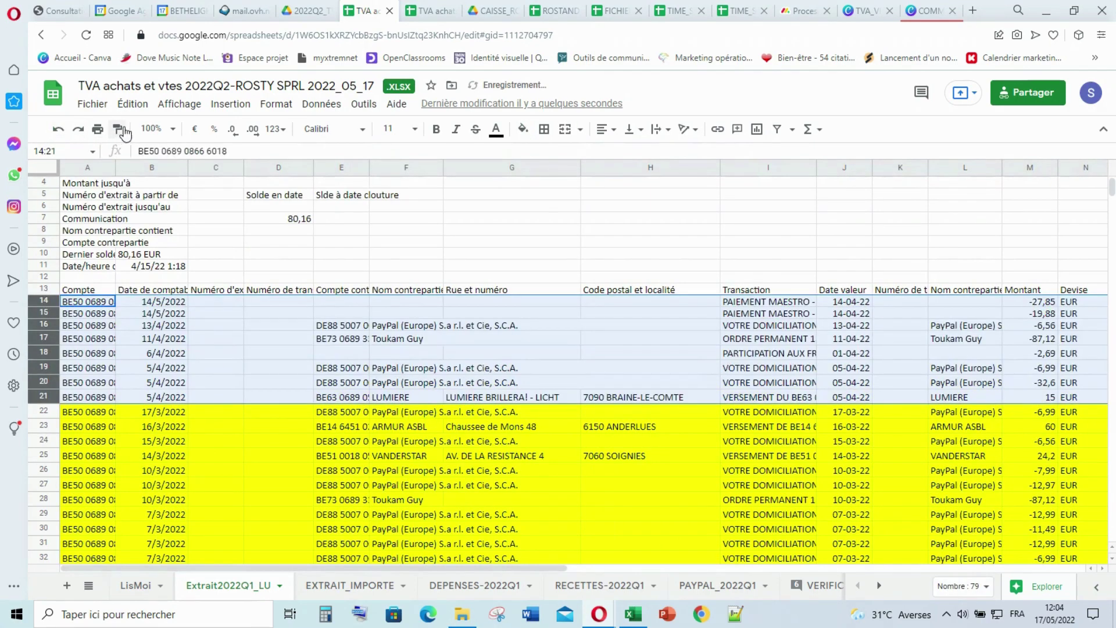
left_click(78, 130)
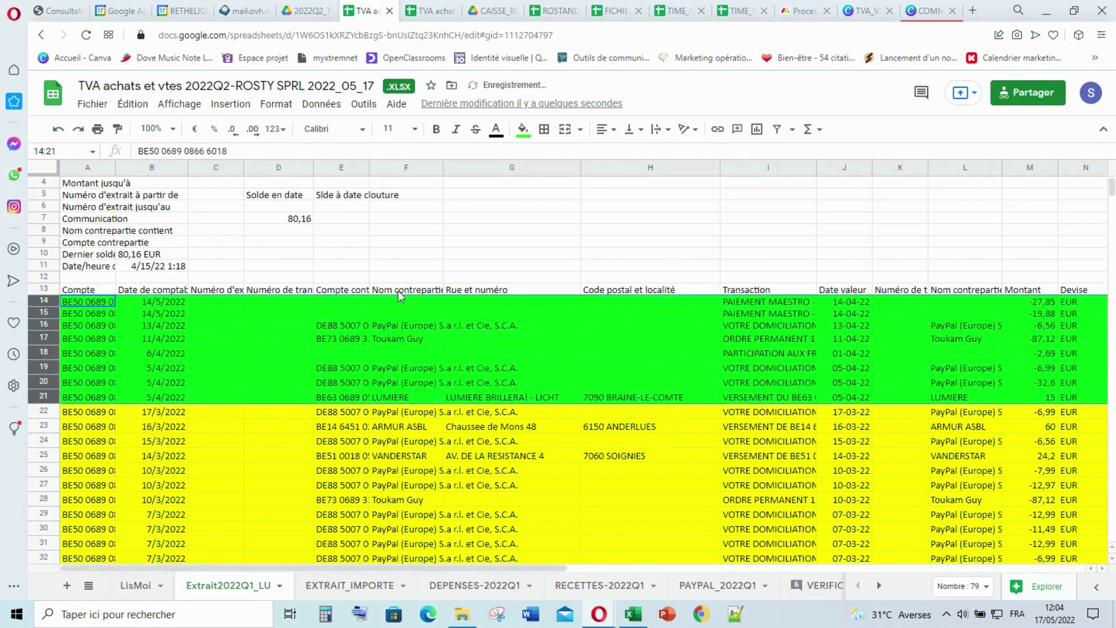
left_click(452, 340)
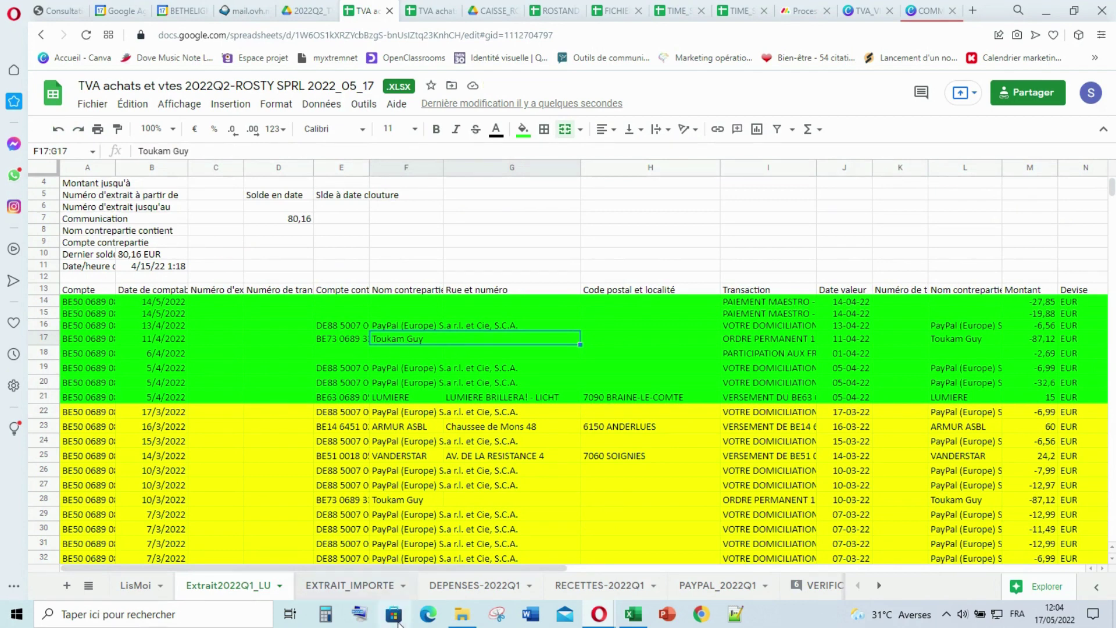
Show the DEPENSES-2022Q1 sheet and select E6, the first Montant TVAC cell.
left_click(463, 590)
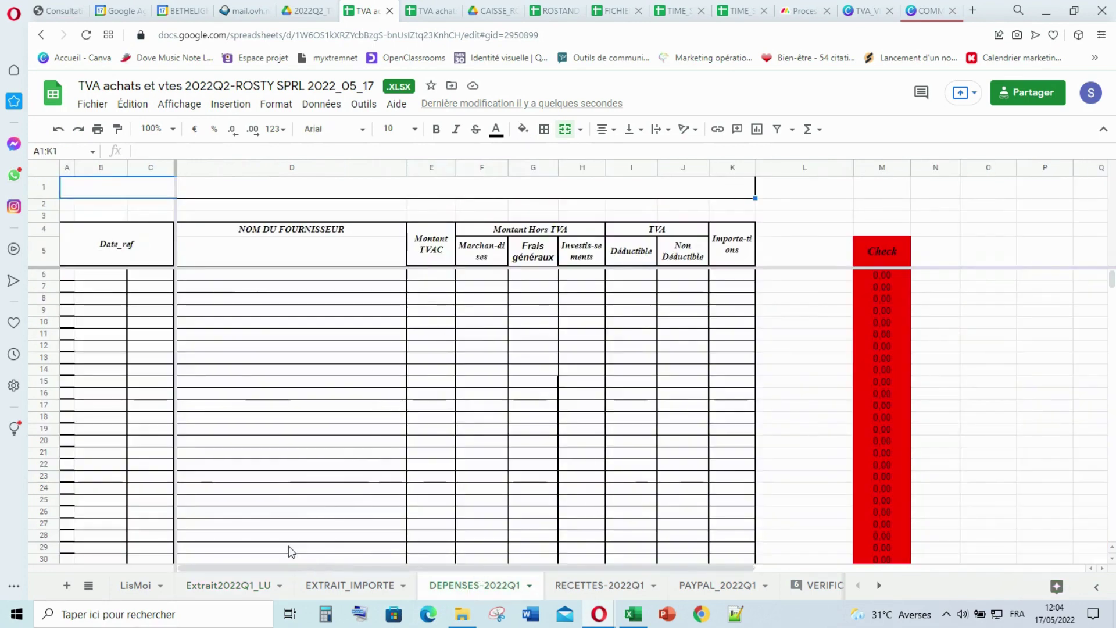
left_click(446, 278)
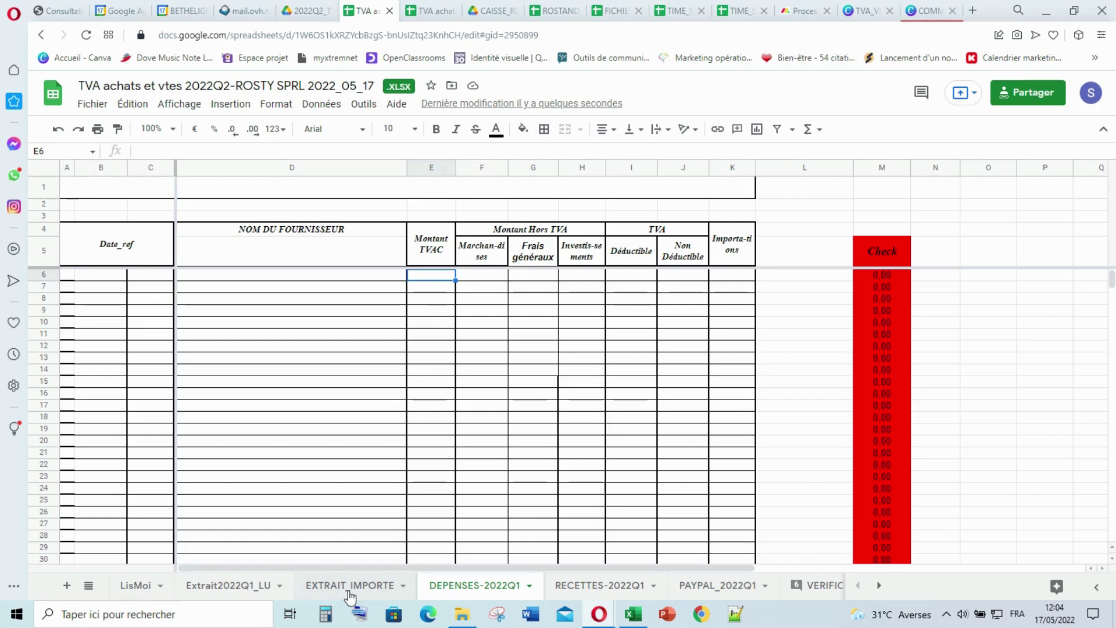
Enter a formula in E6 that negates the Extrait2022Q1_LU amount in M20 (32.60).
type("=")
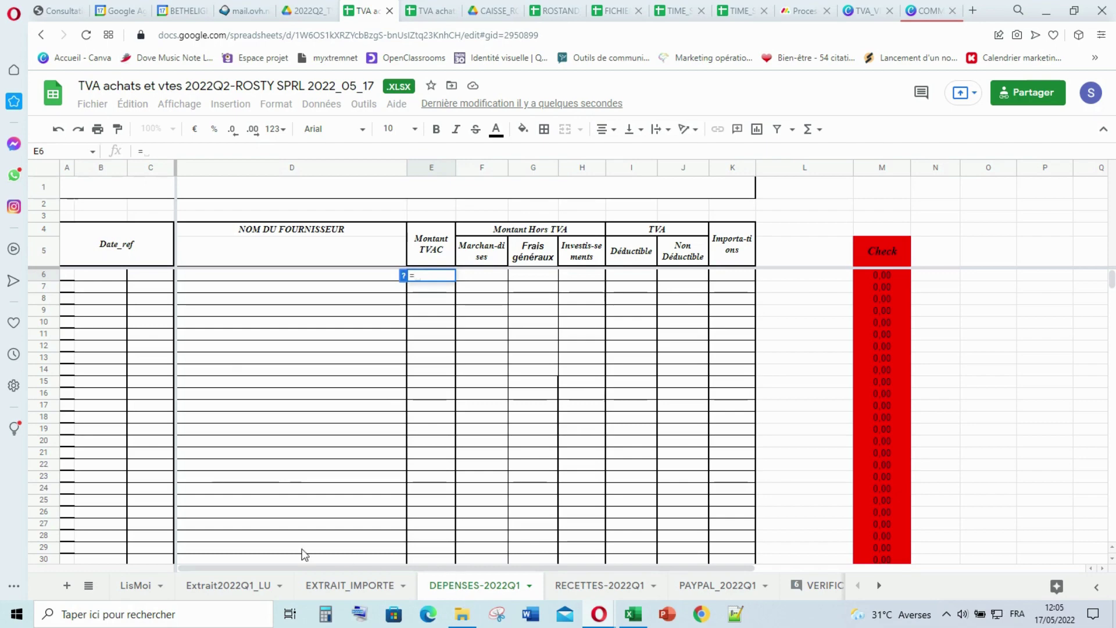
left_click(240, 586)
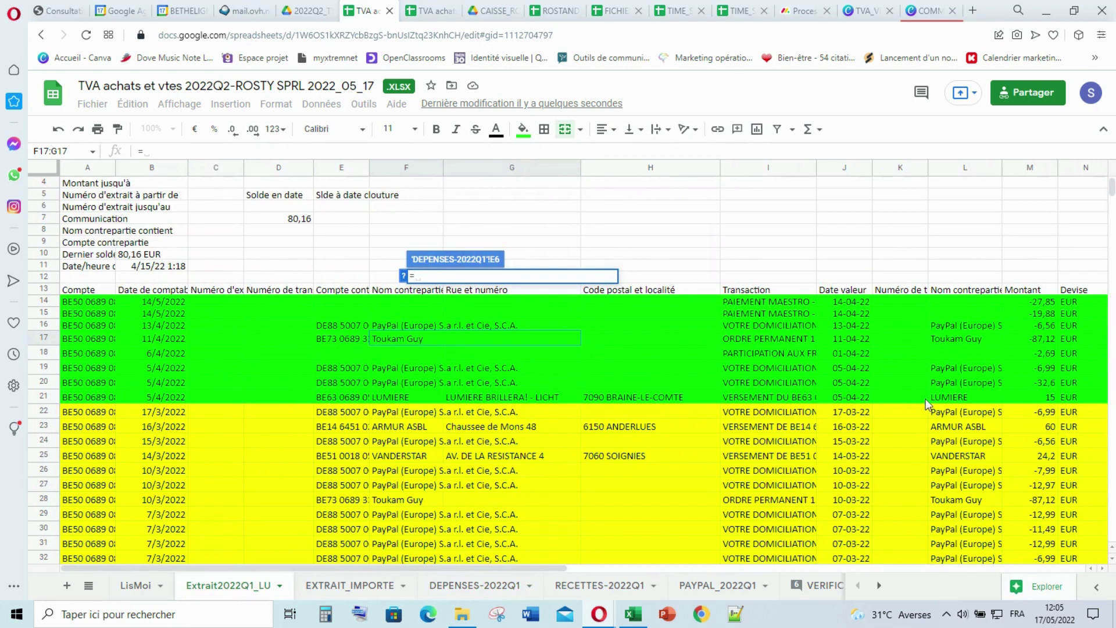
left_click_drag(548, 568, 644, 569)
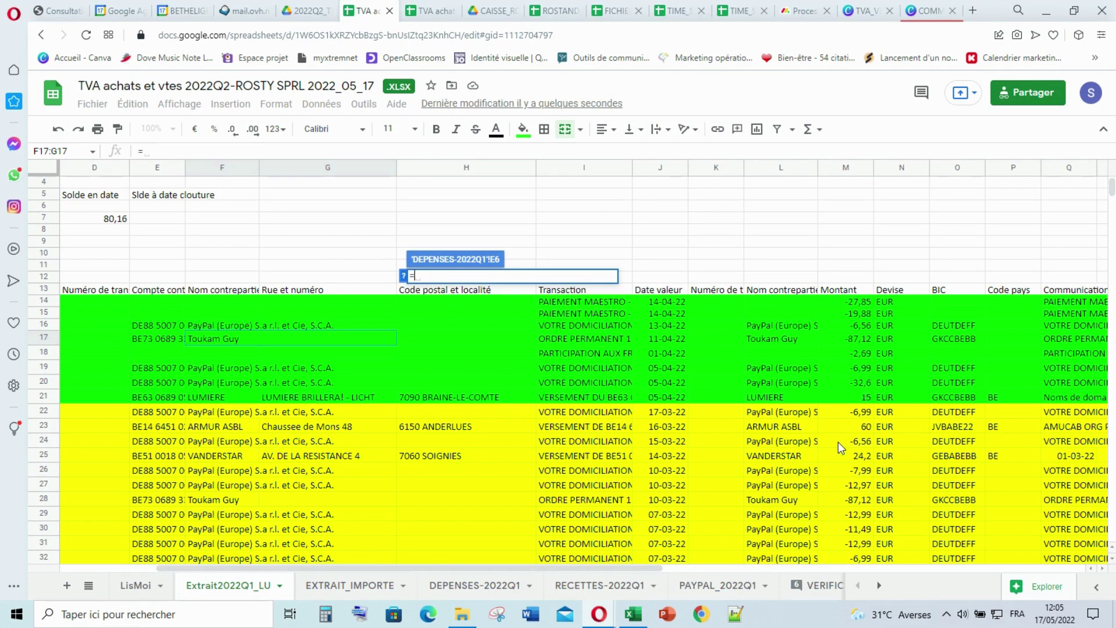
type("-")
left_click(868, 382)
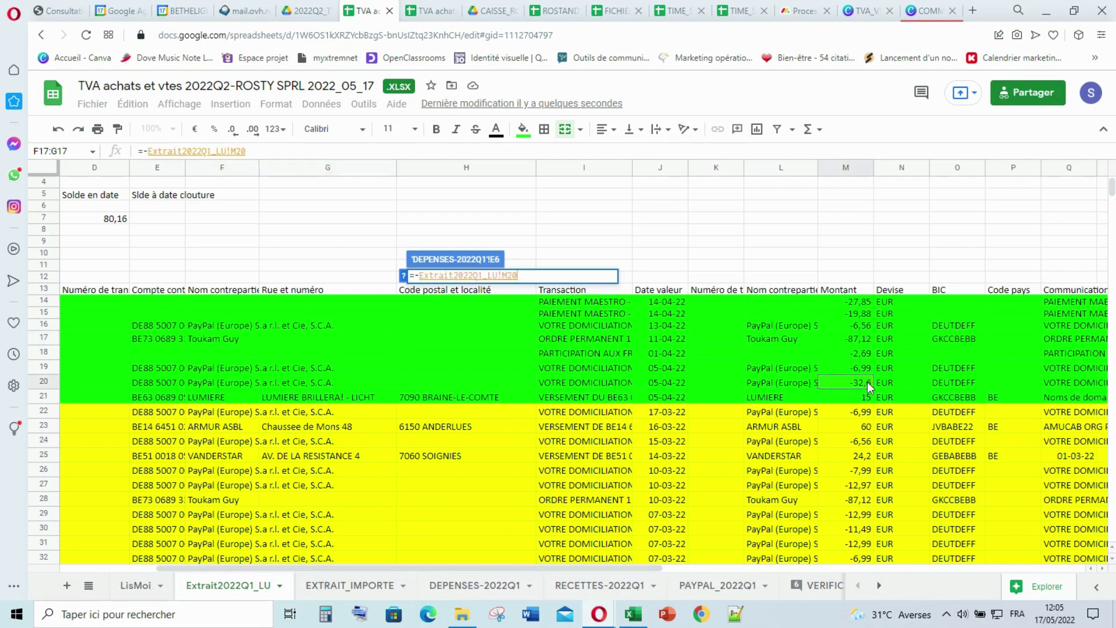
key("Return")
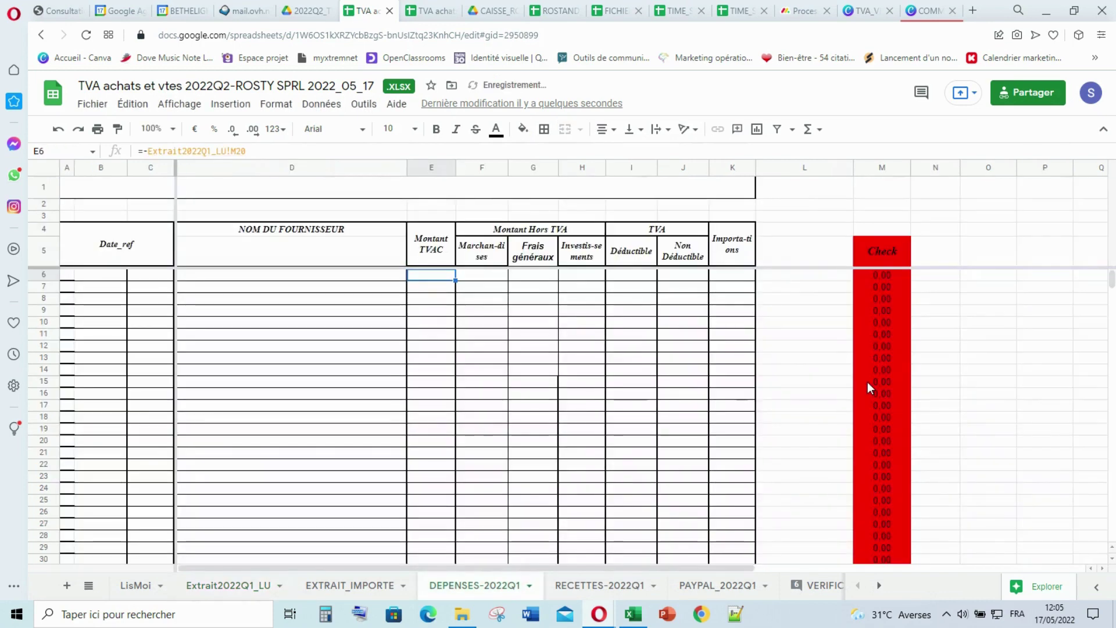
Fill E7–E9 with negated Extrait2022Q1_LU amounts from M19, M18, M17 (6.99, 2.69, 87.12).
left_click(441, 291)
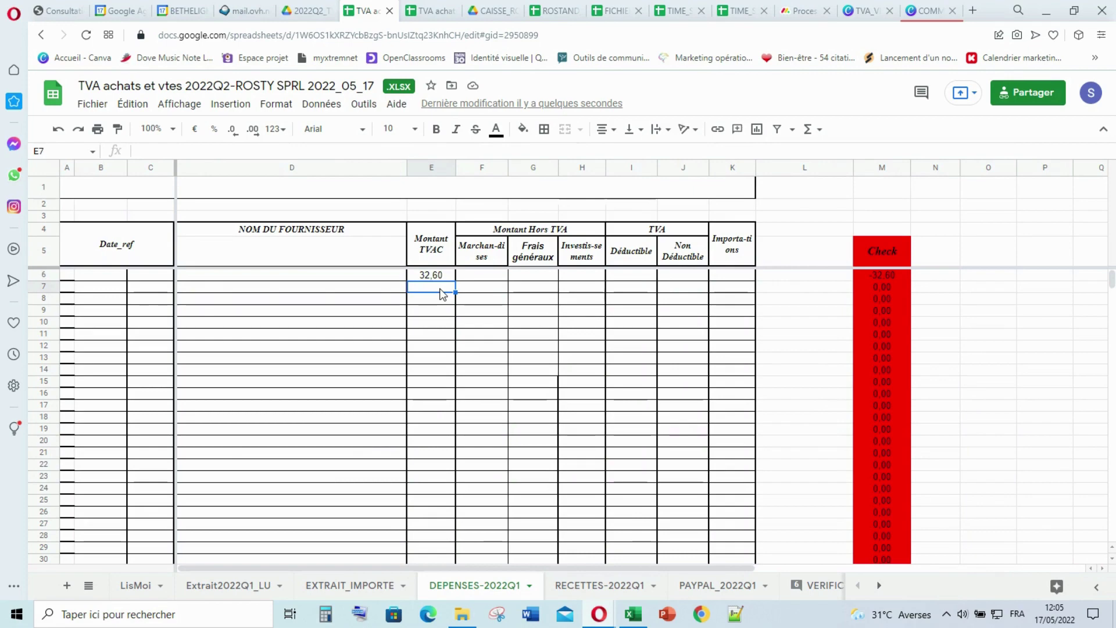
type("=-")
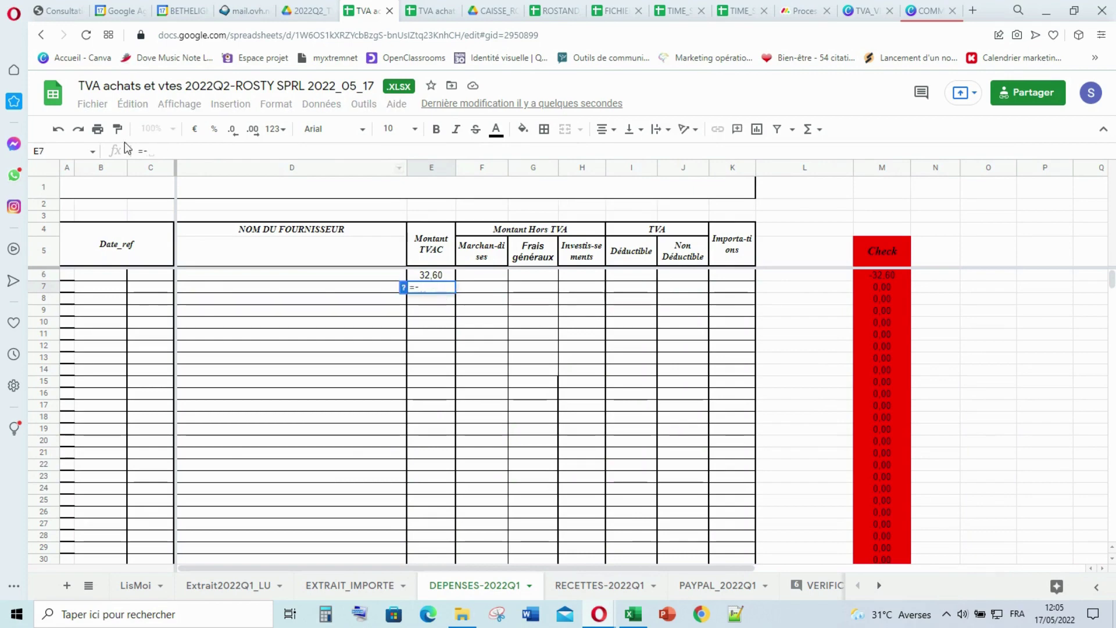
left_click(215, 584)
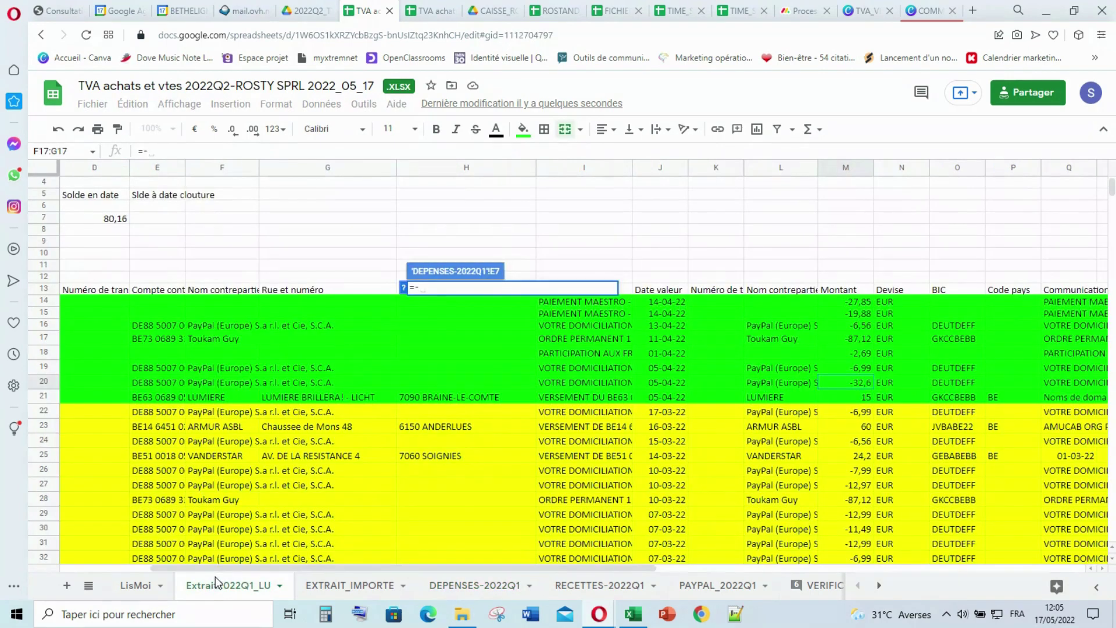
left_click(849, 368)
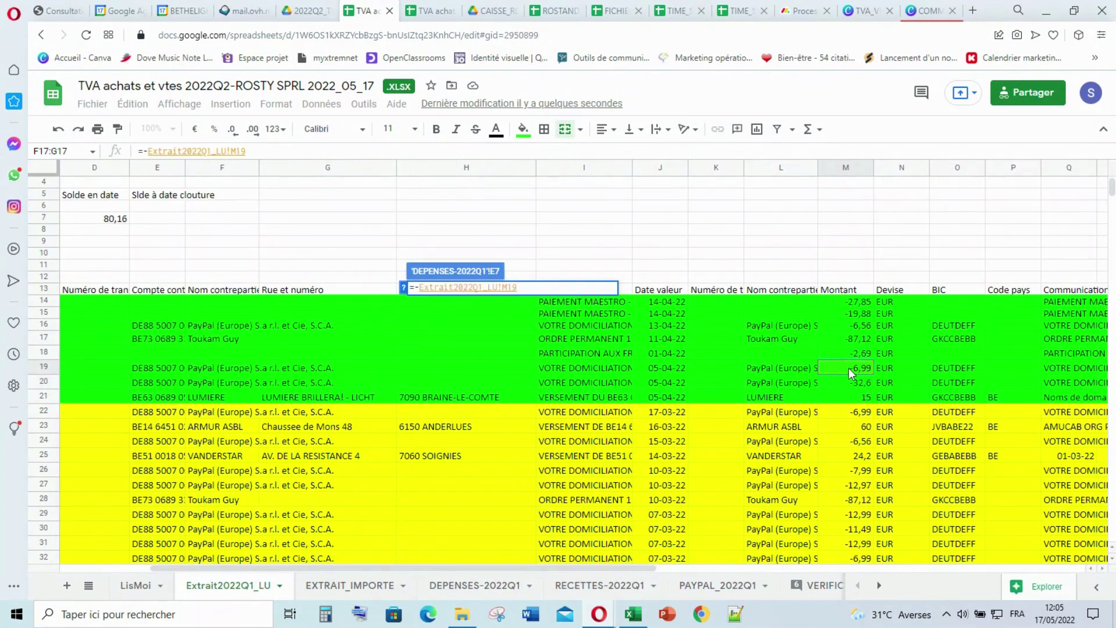
key("Return")
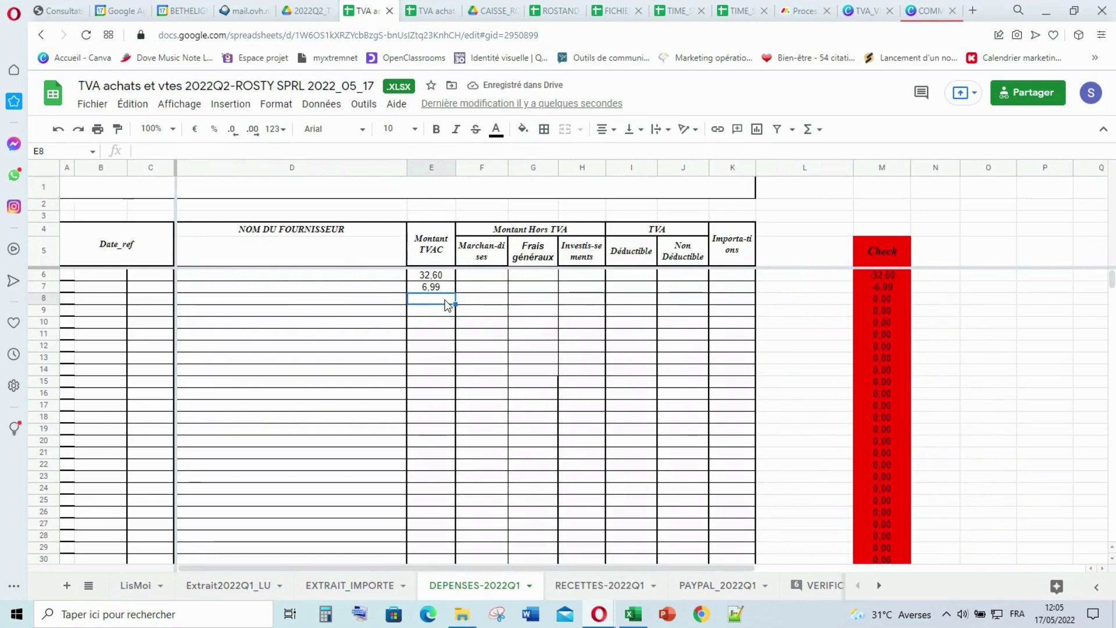
type("=-")
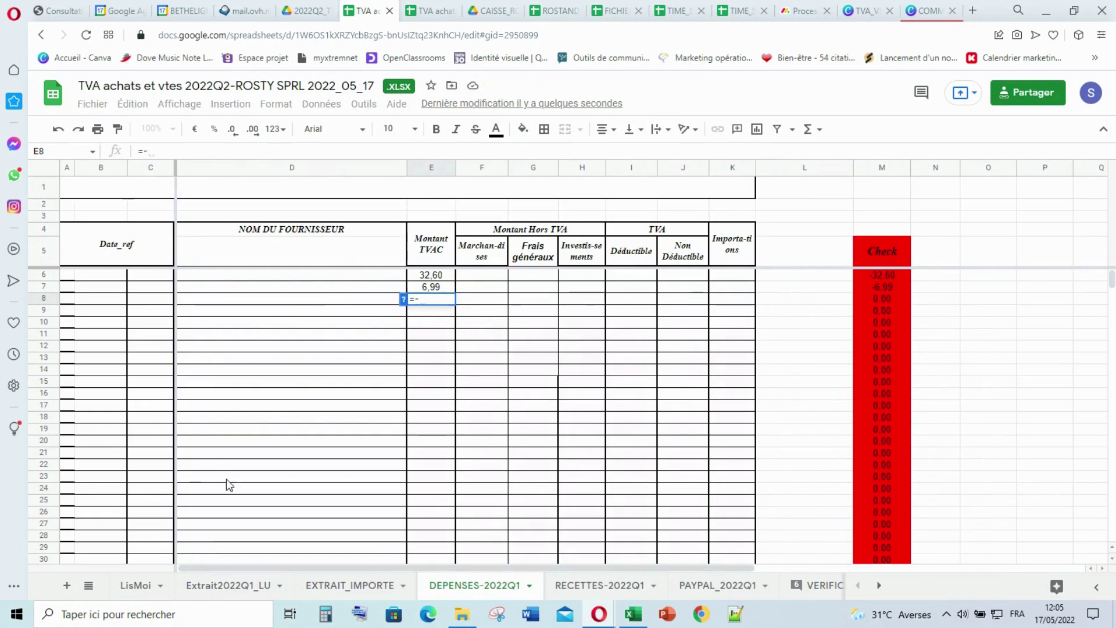
left_click(274, 584)
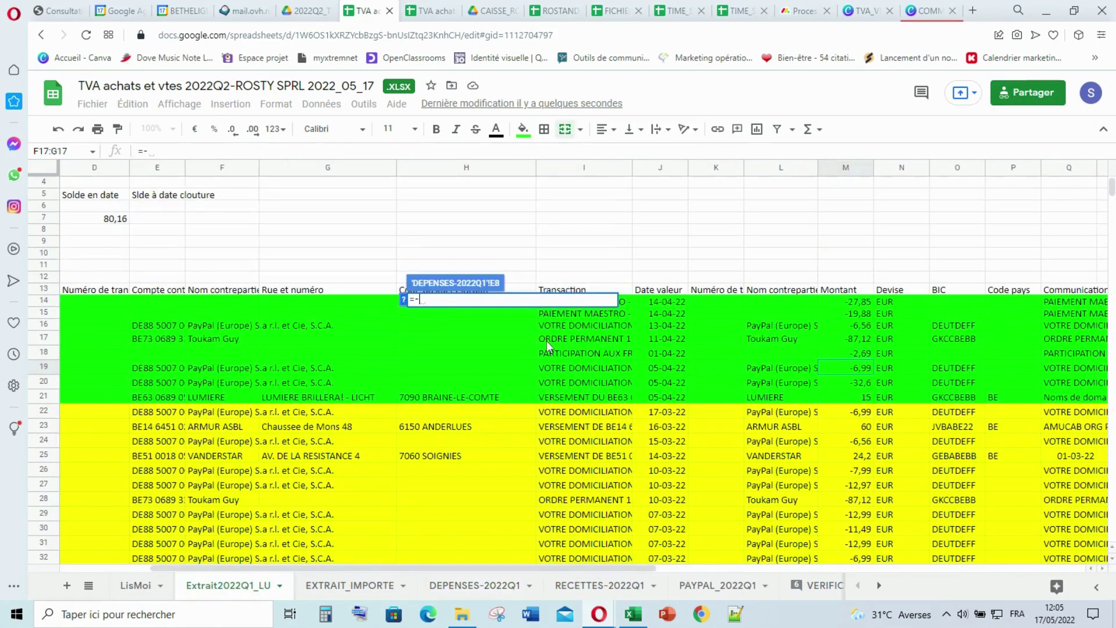
left_click(860, 353)
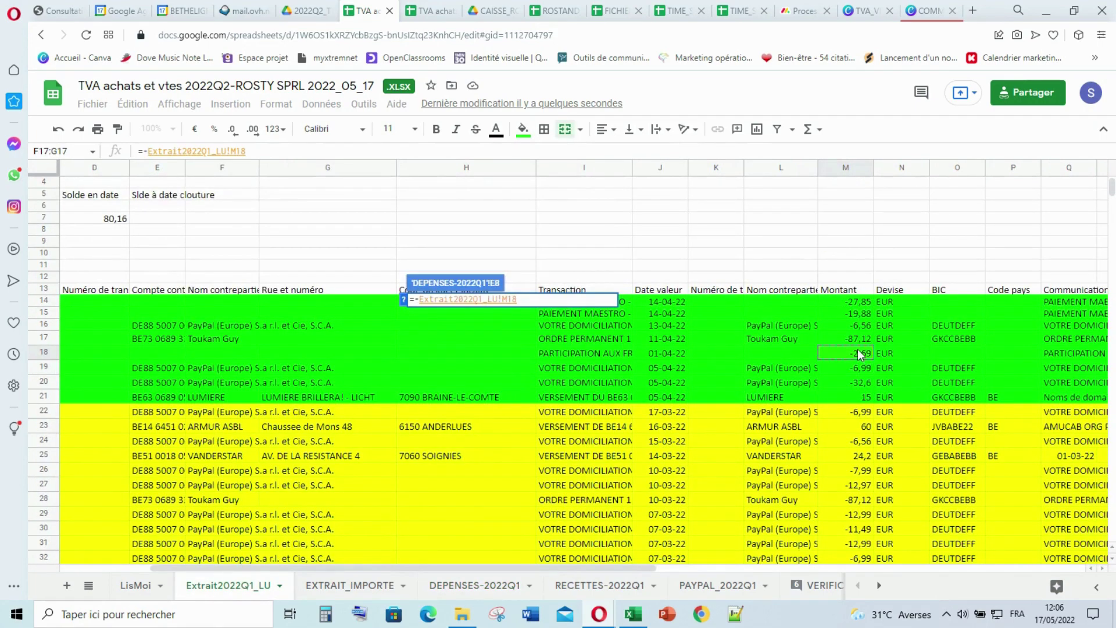
key("Return")
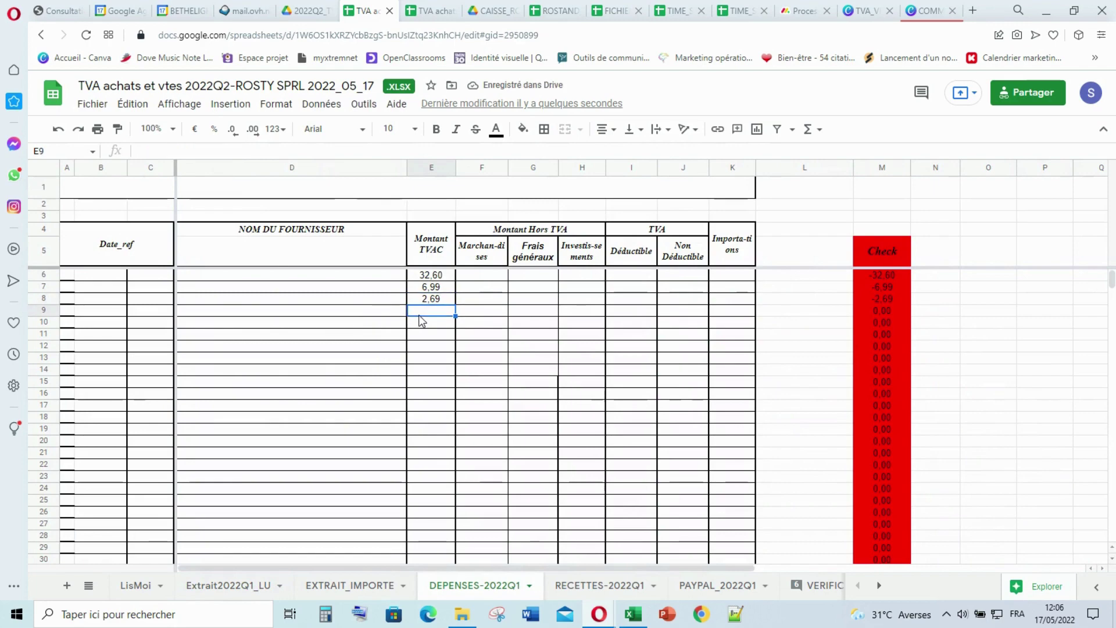
type("=-")
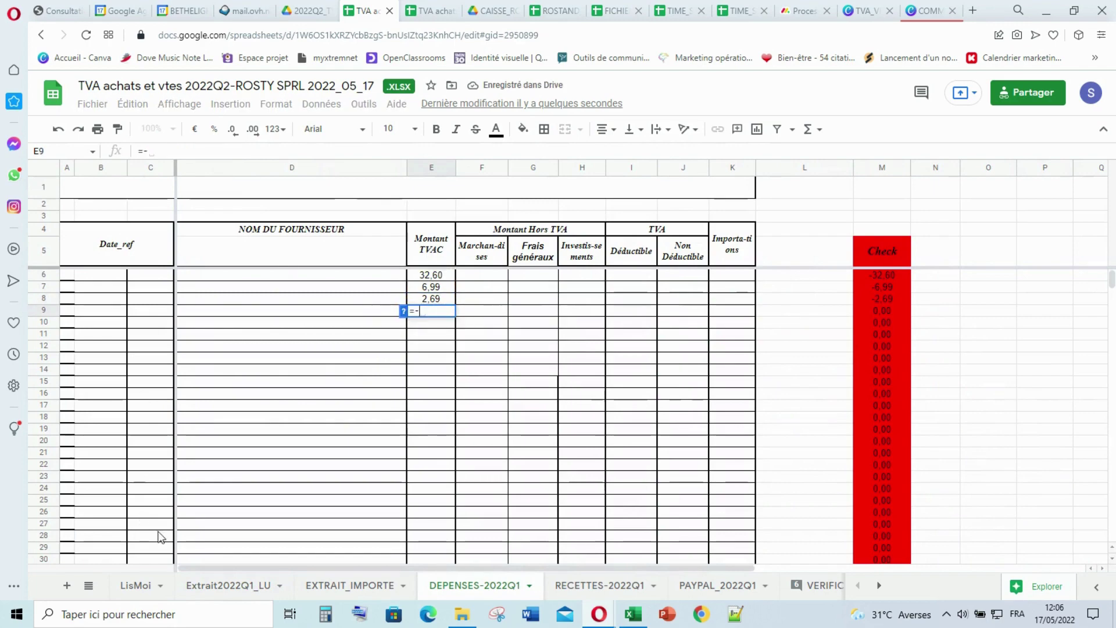
left_click(210, 588)
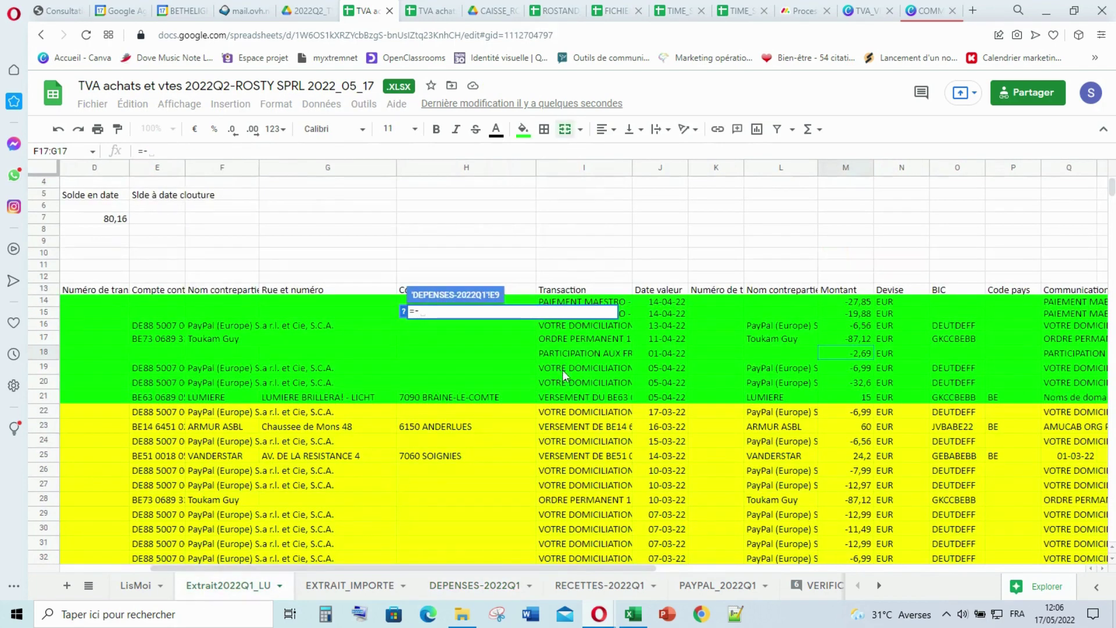
left_click(856, 339)
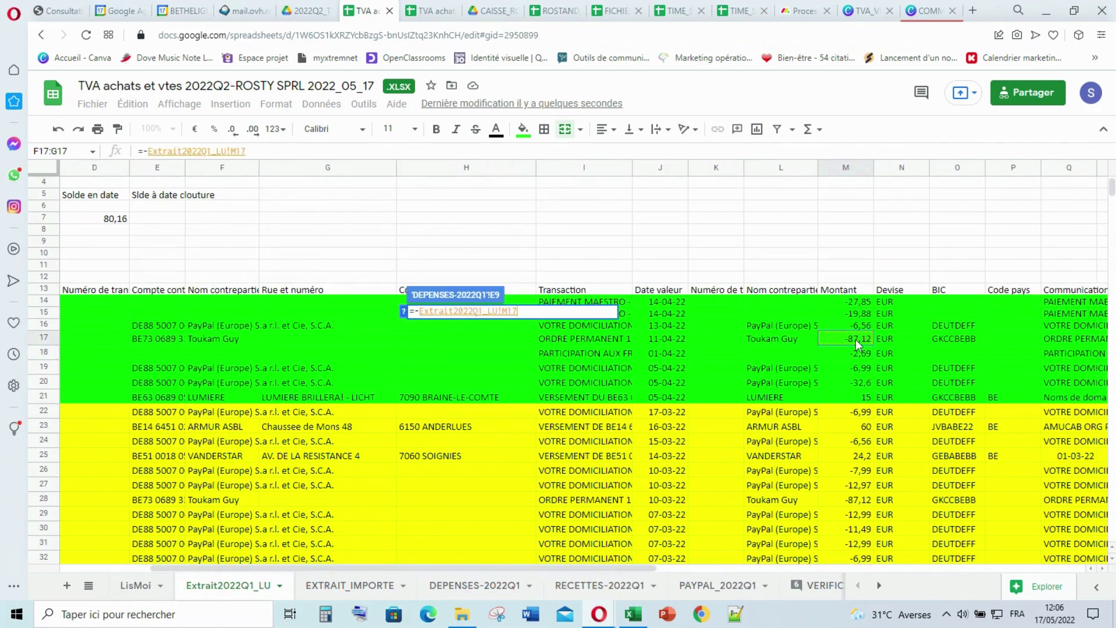
key("Return")
Fill E10 and E11 with negated amounts from M16 (6.56) and M15 (19.88).
left_click(441, 324)
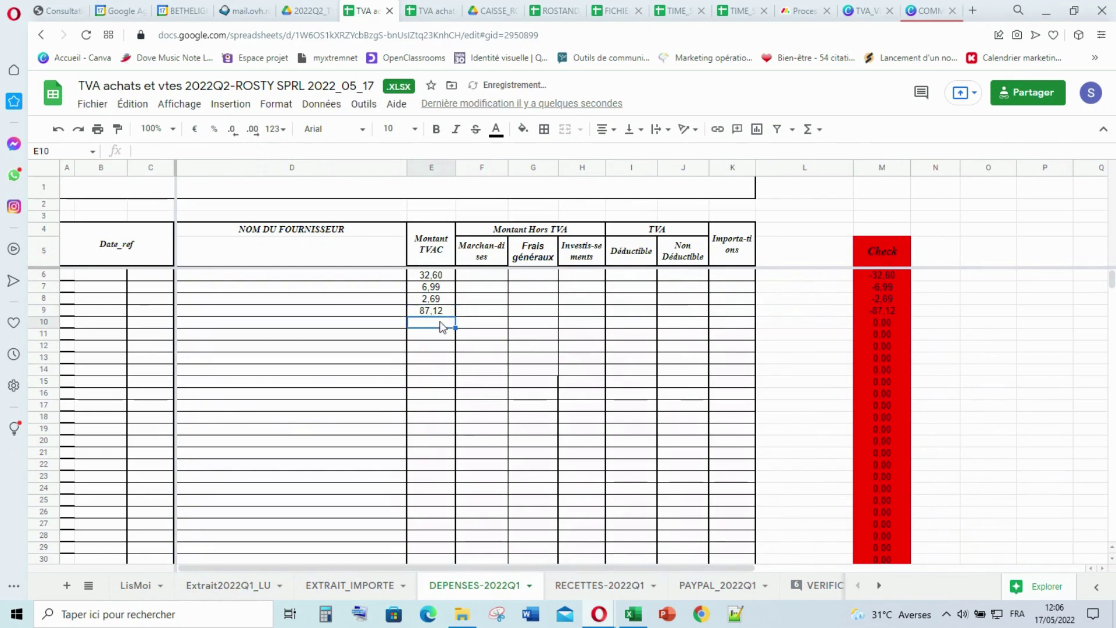
type("=")
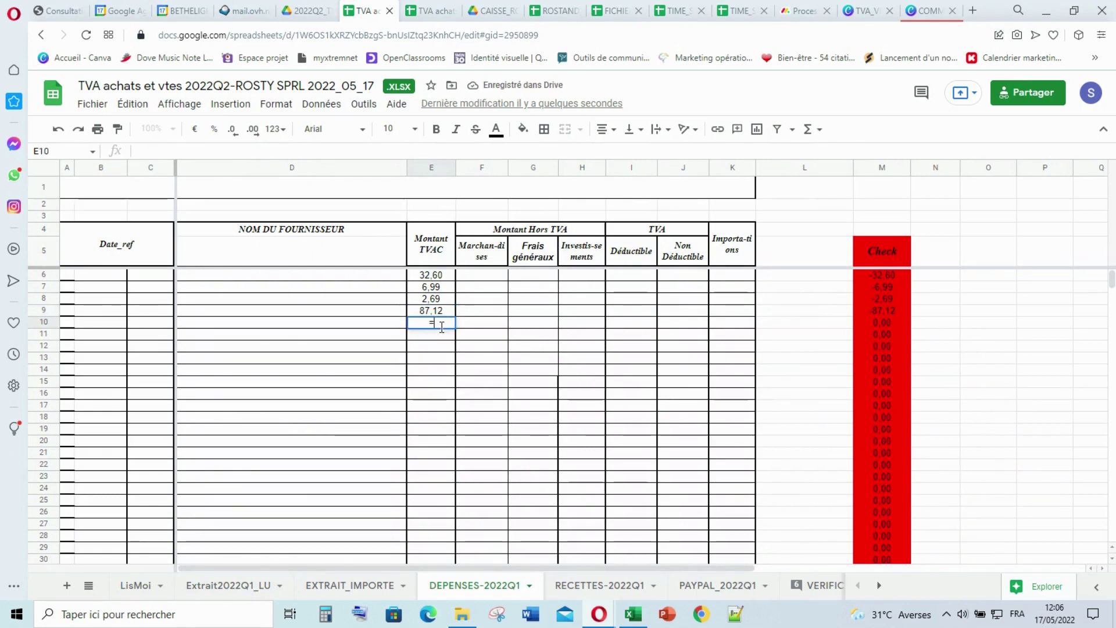
type("-")
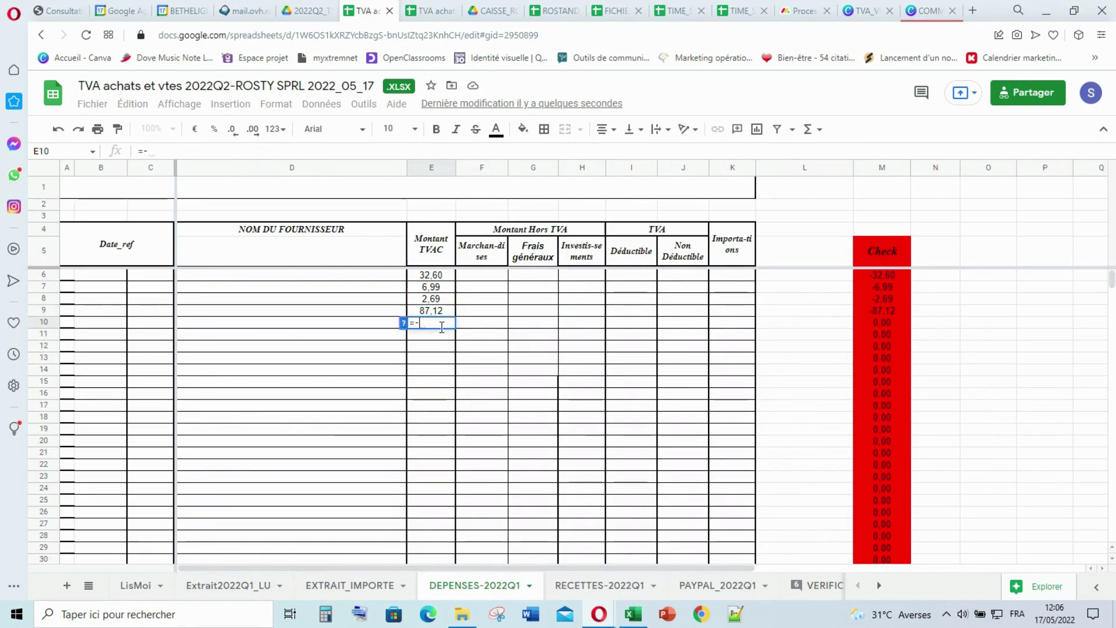
left_click(223, 586)
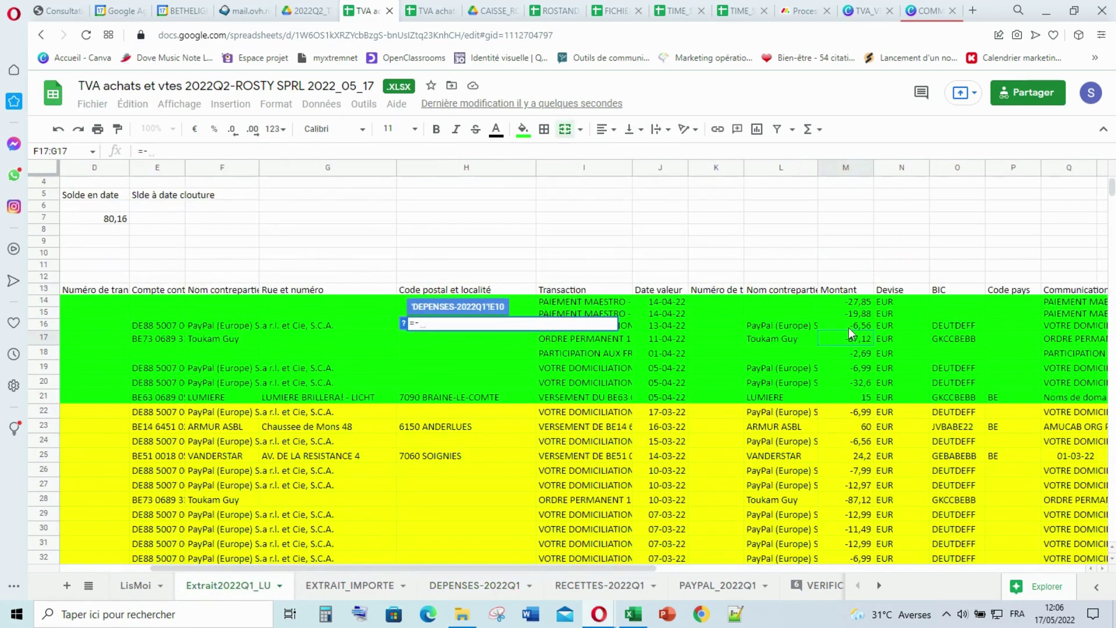
left_click(849, 327)
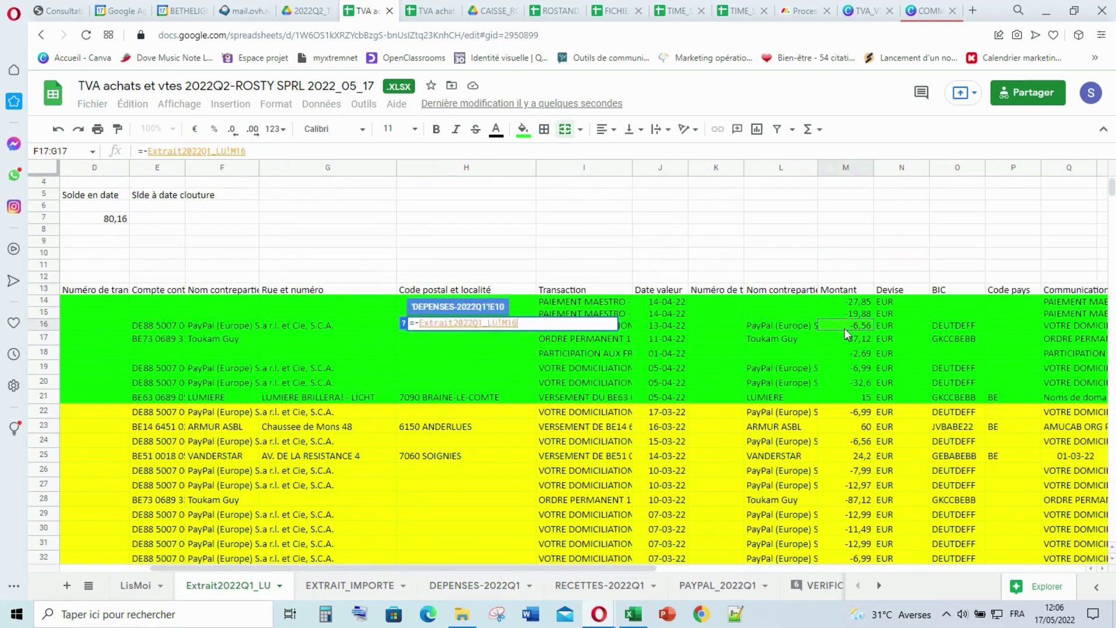
key("Return")
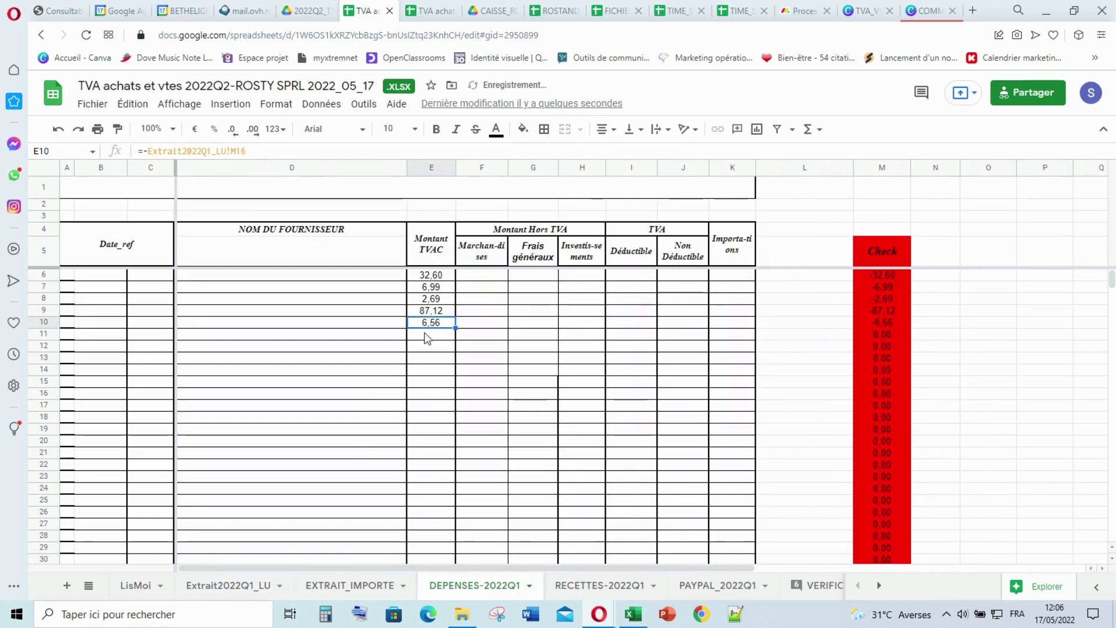
left_click(428, 336)
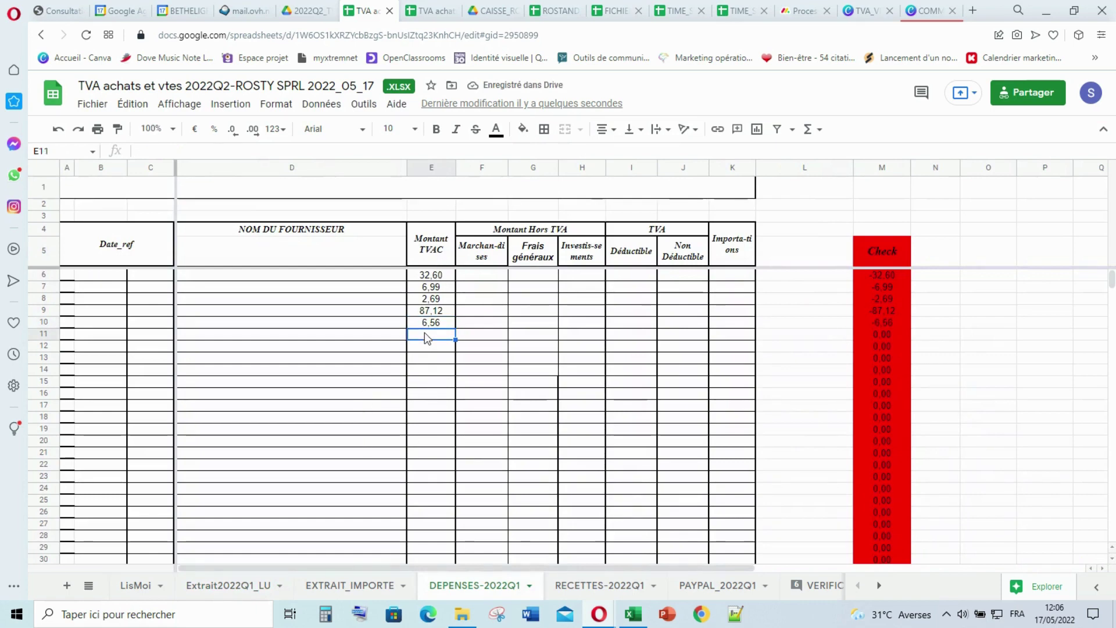
type("=-")
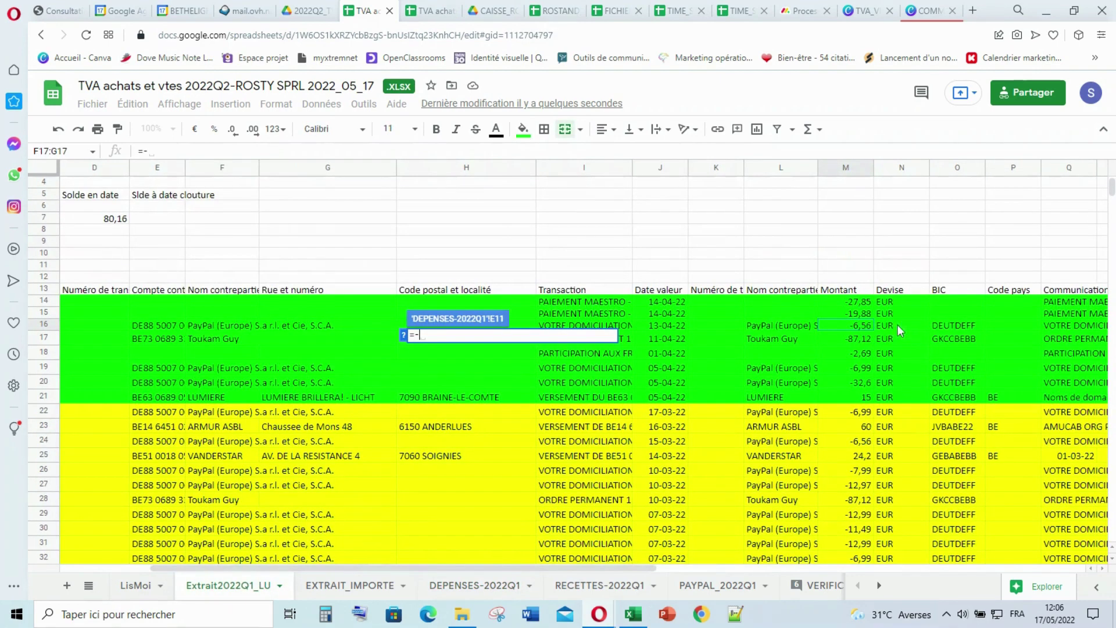
left_click(858, 309)
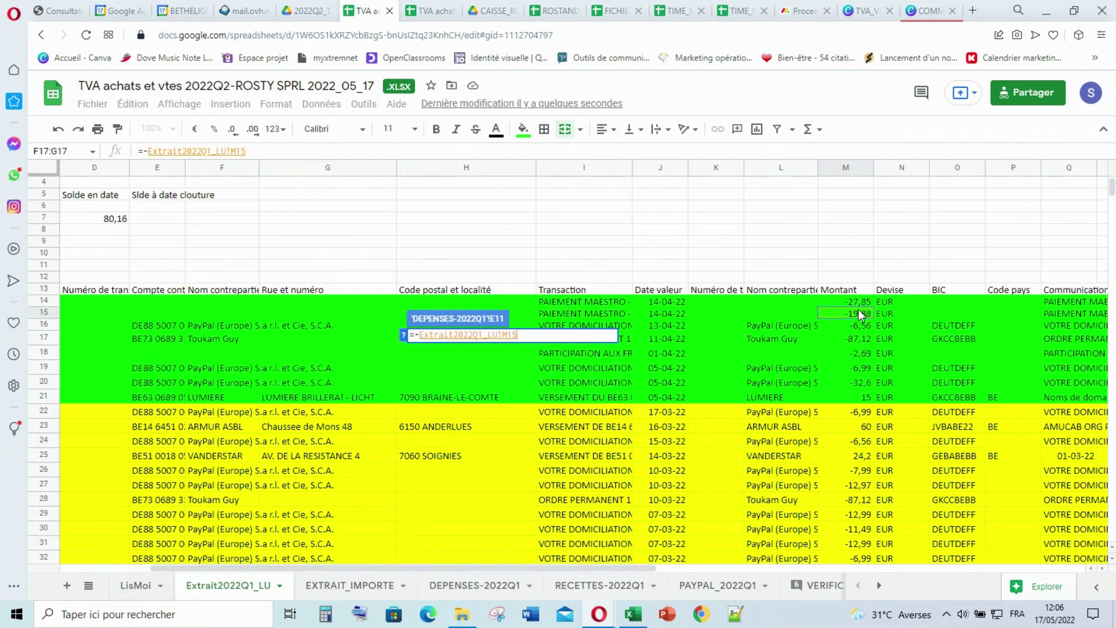
key("BackSpace")
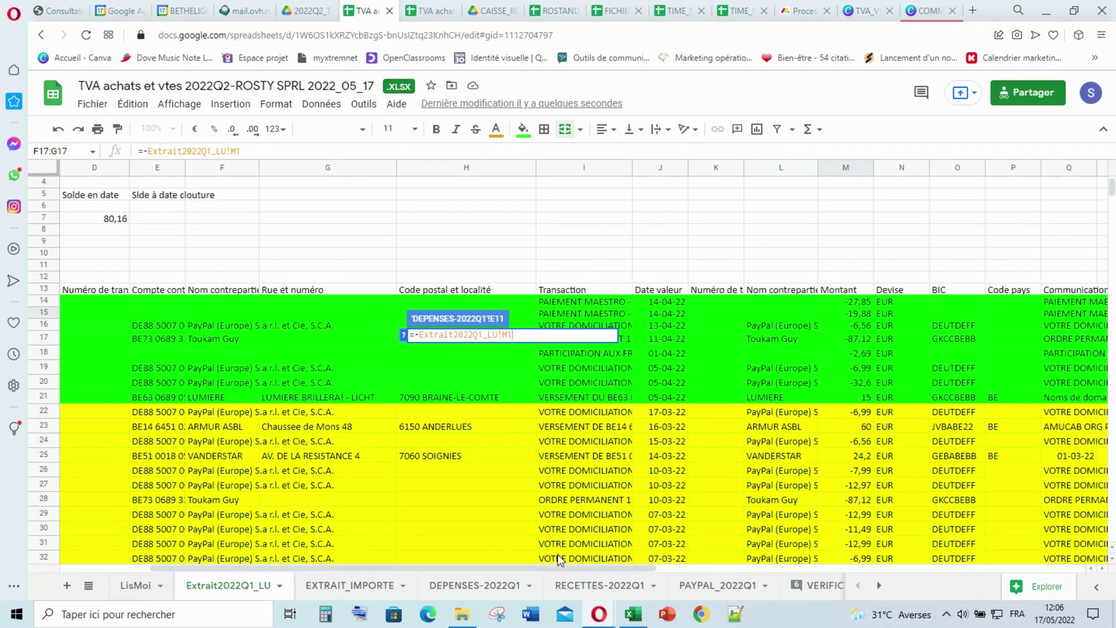
key("Return")
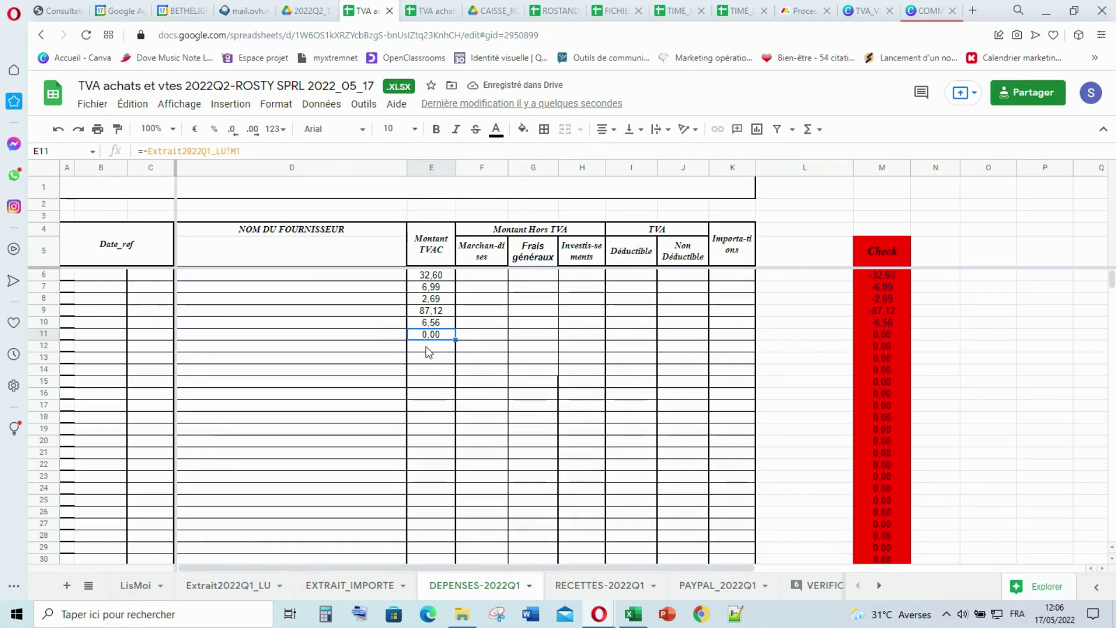
type("=")
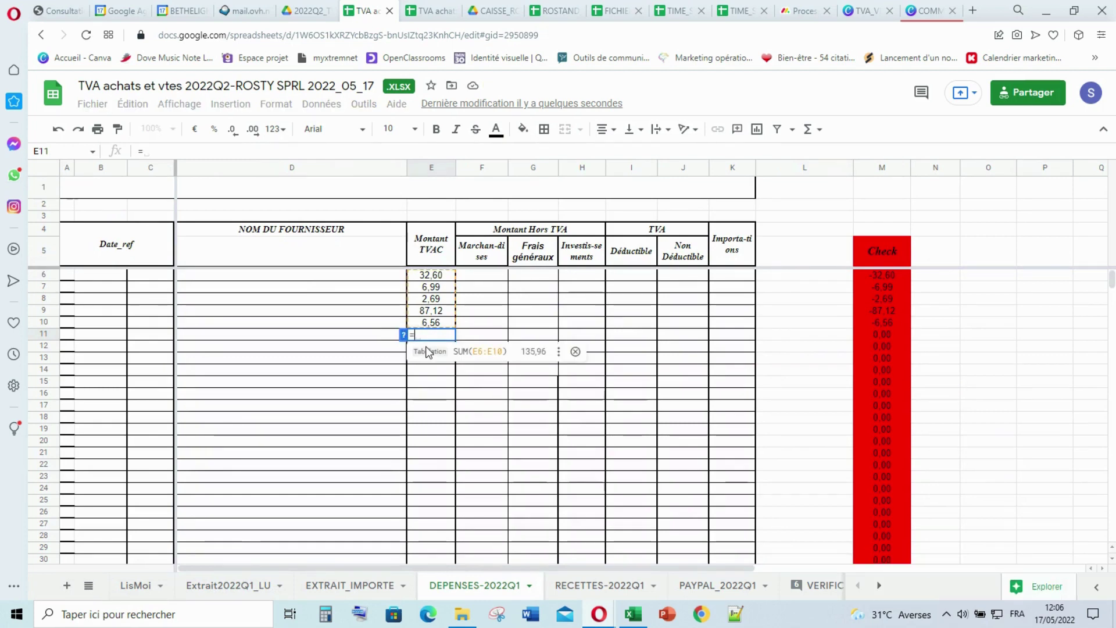
type("-")
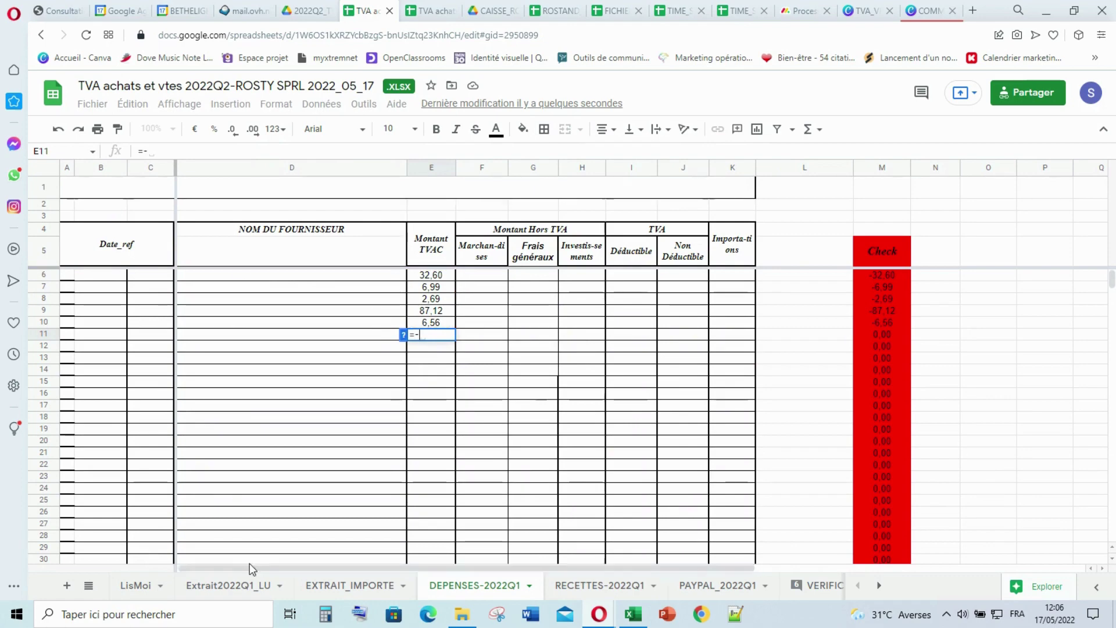
left_click(228, 590)
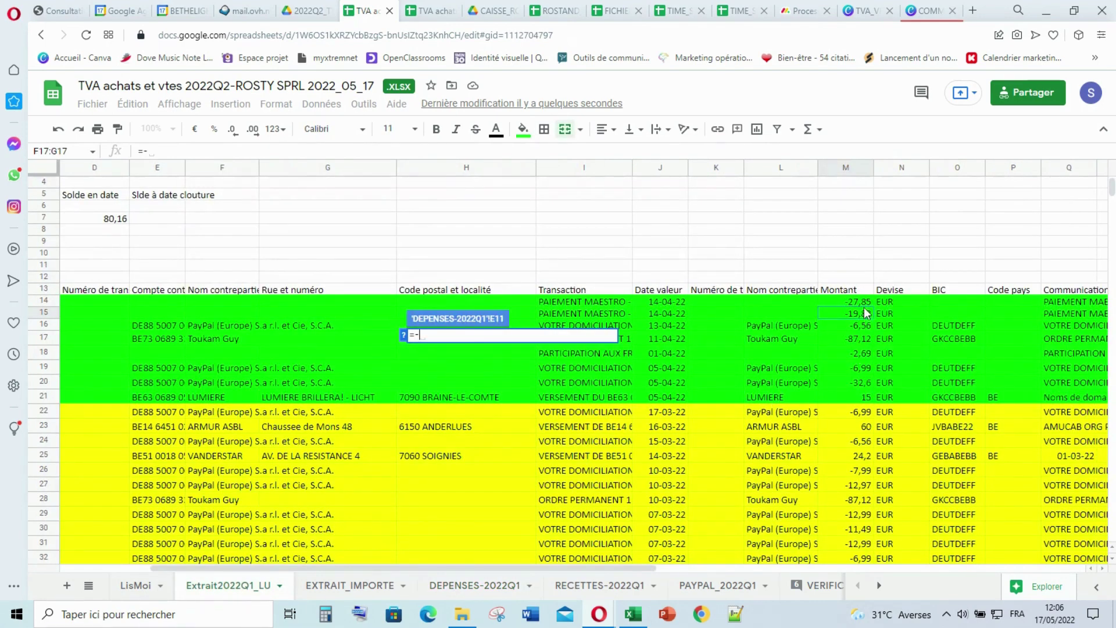
left_click(867, 317)
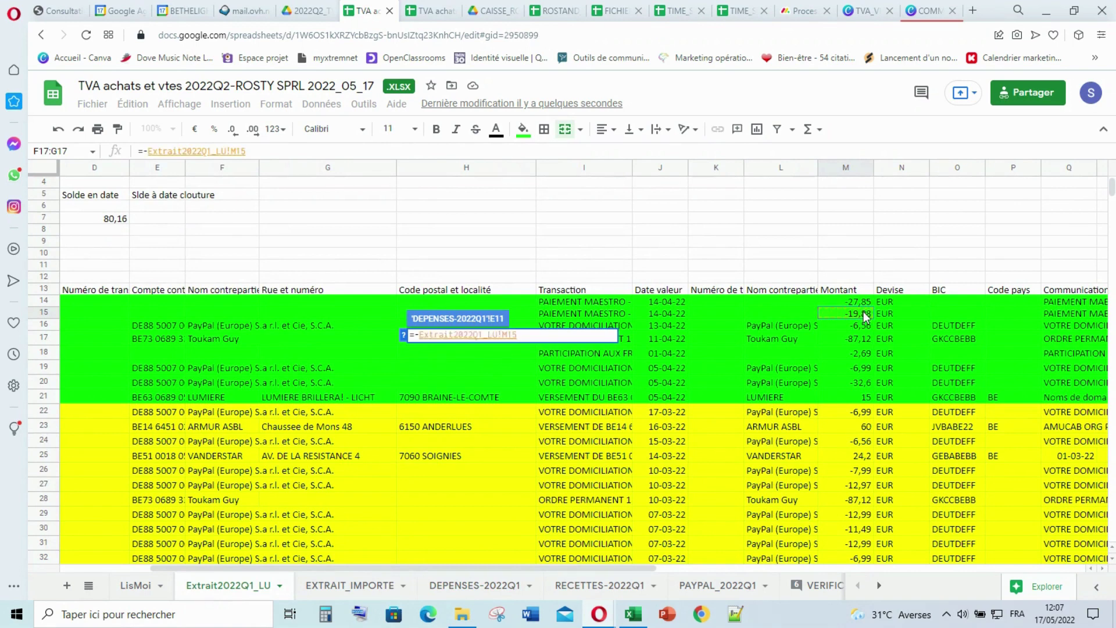
key("Return")
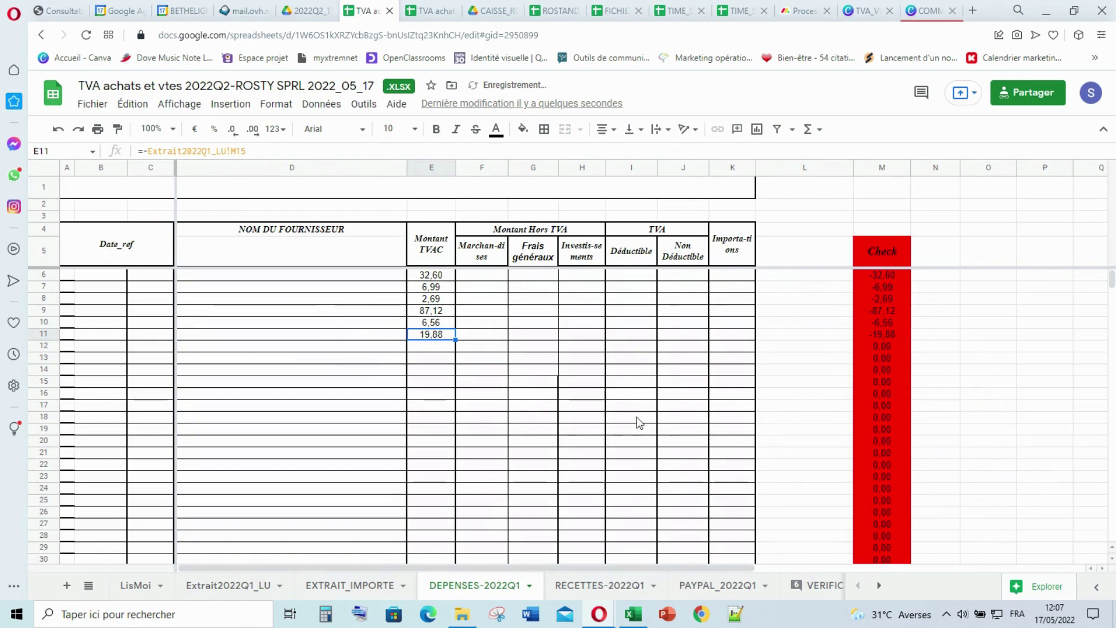
Fill E12 with the negated Extrait2022Q1_LU amount in M14 (27.85).
left_click(421, 349)
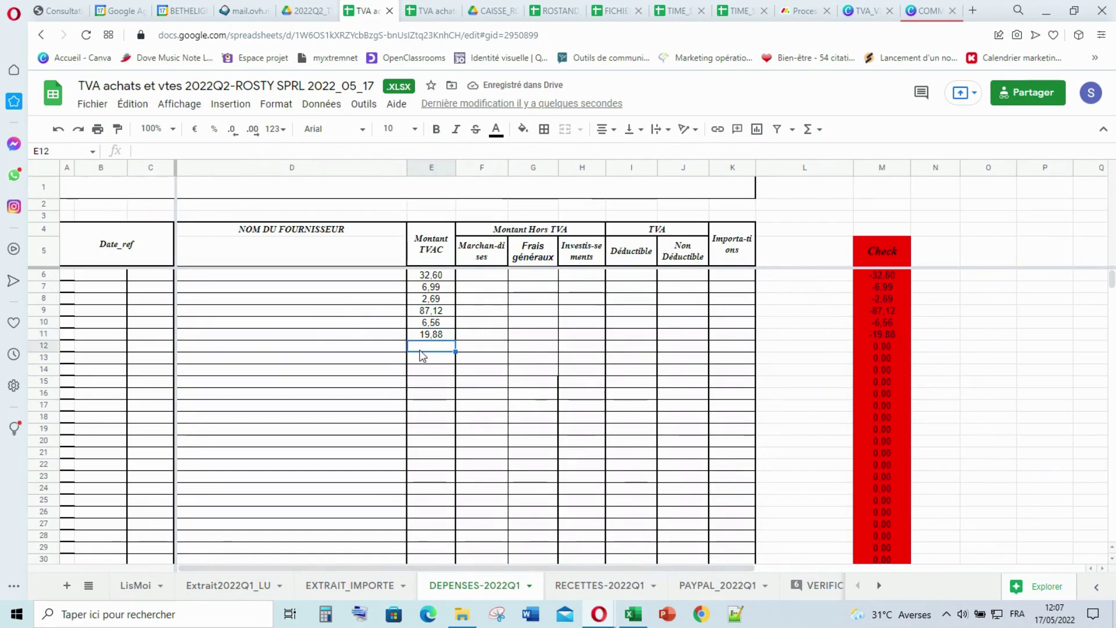
type("=-")
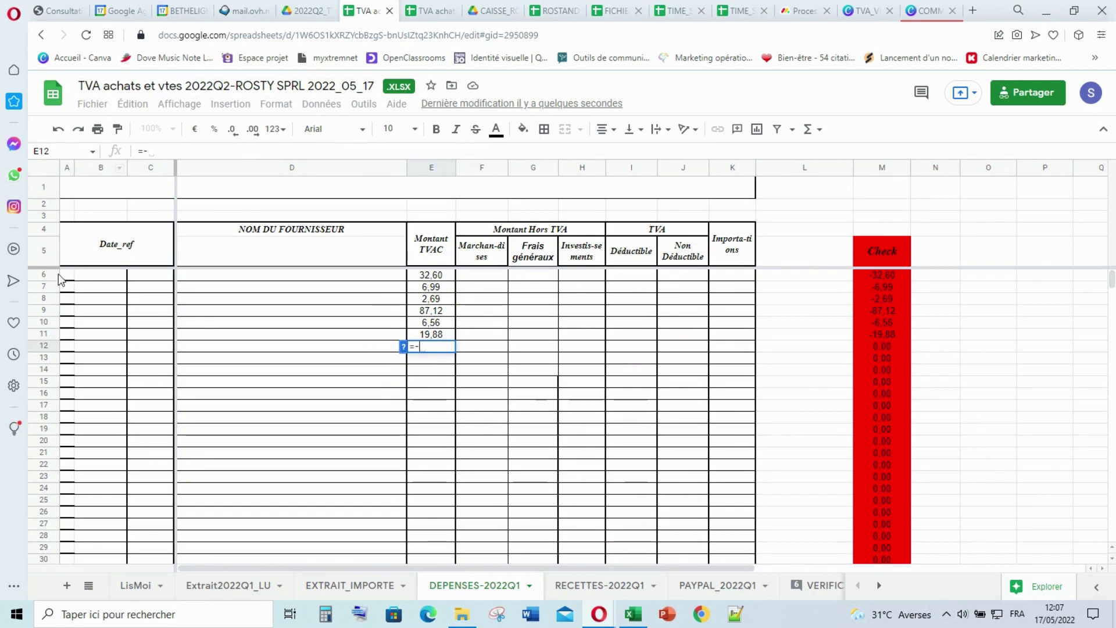
left_click(208, 585)
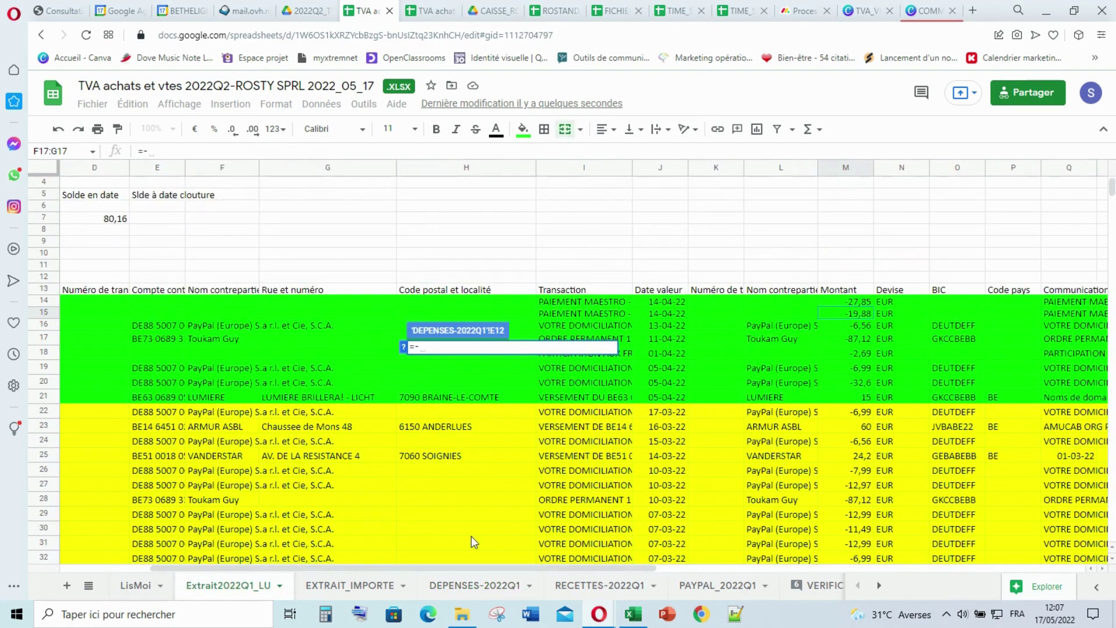
left_click(858, 302)
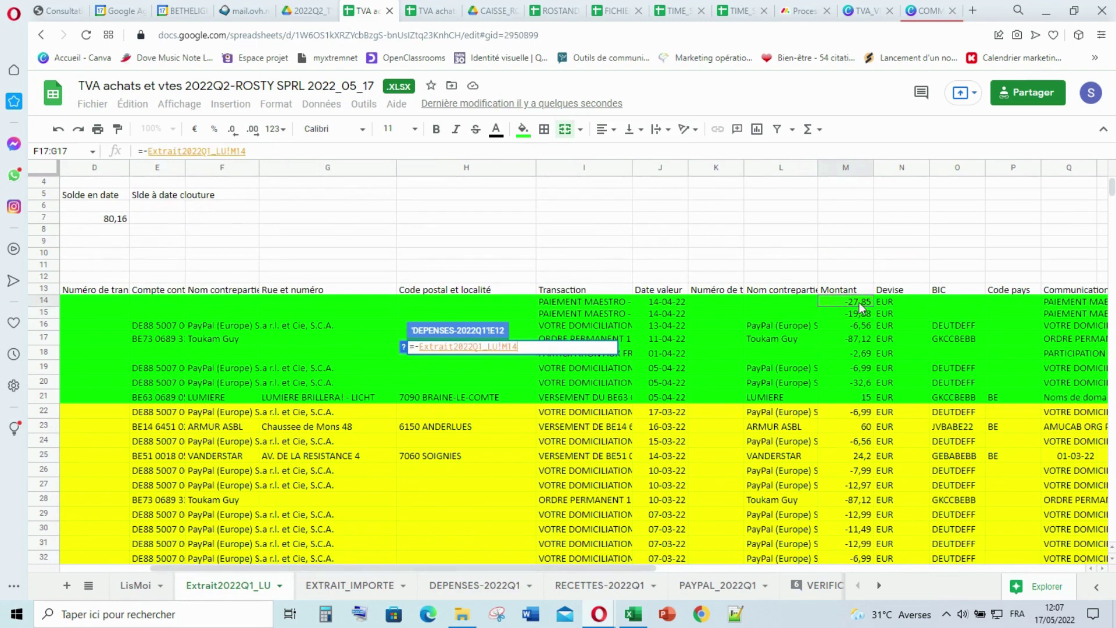
key("Return")
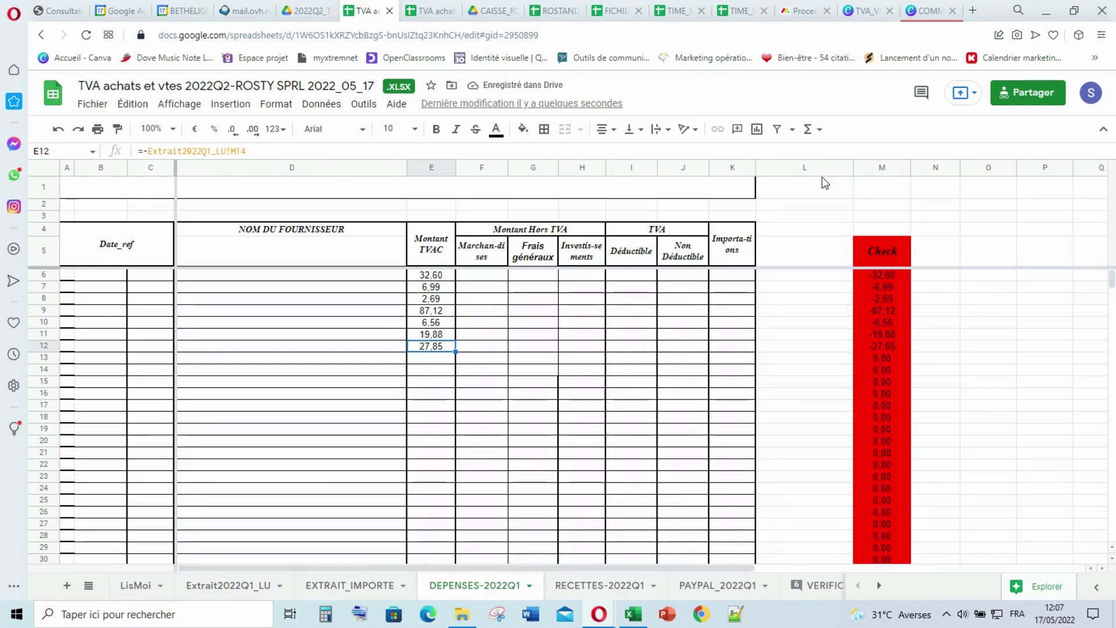
left_click(443, 276)
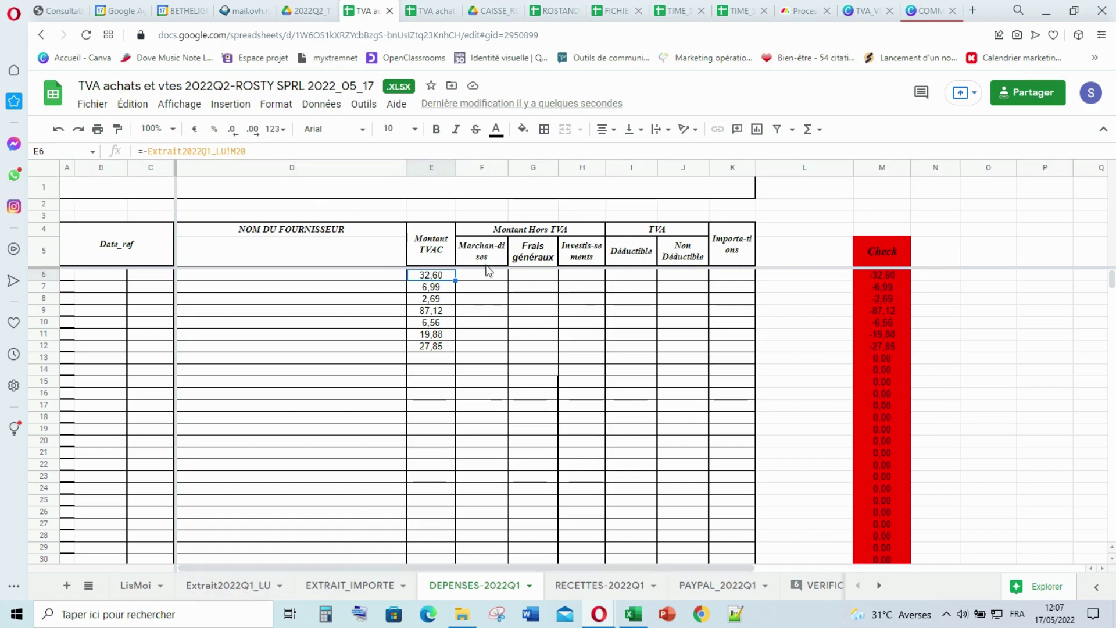
Rename Extrait2022Q1_LU to Extrait2022Q2_LU and DEPENSES-2022Q1 to DEPENSES-2022Q2.
right_click(249, 588)
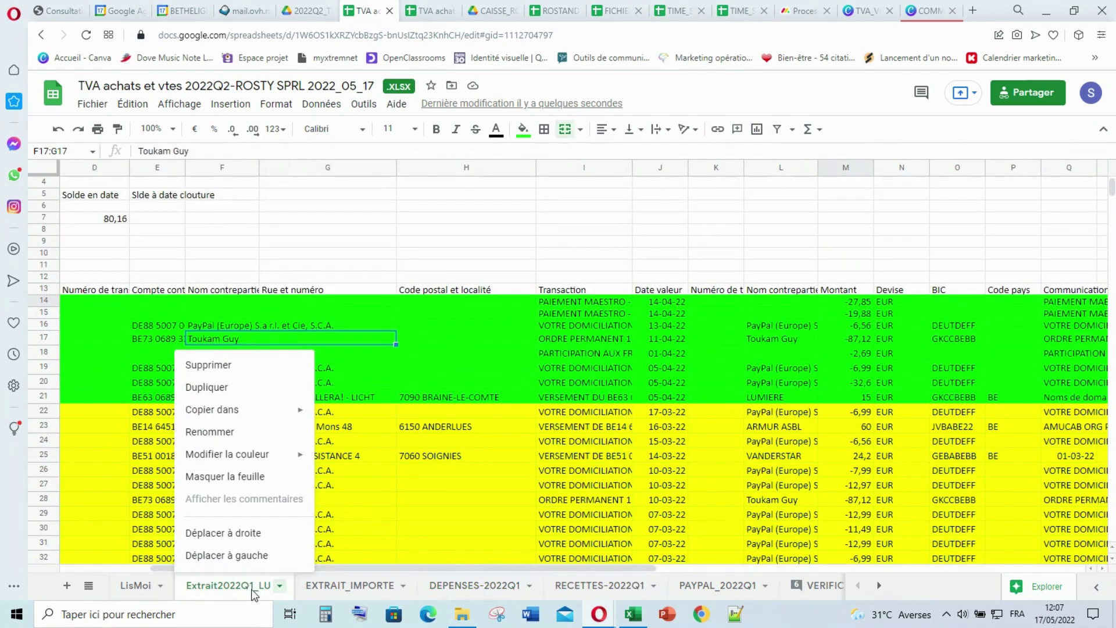
left_click(210, 432)
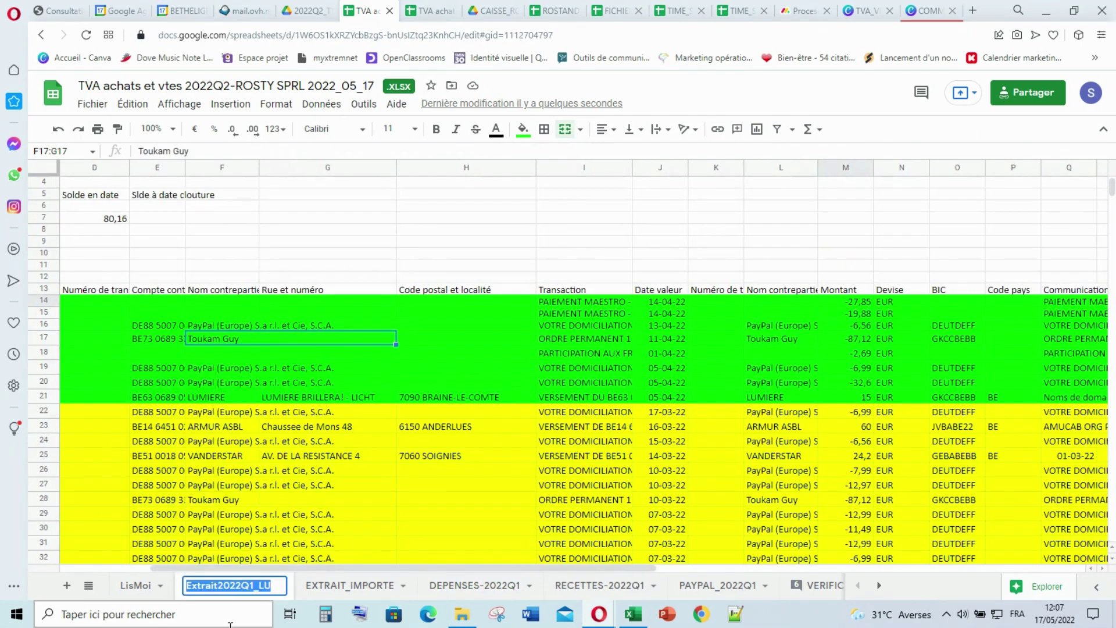
key("End")
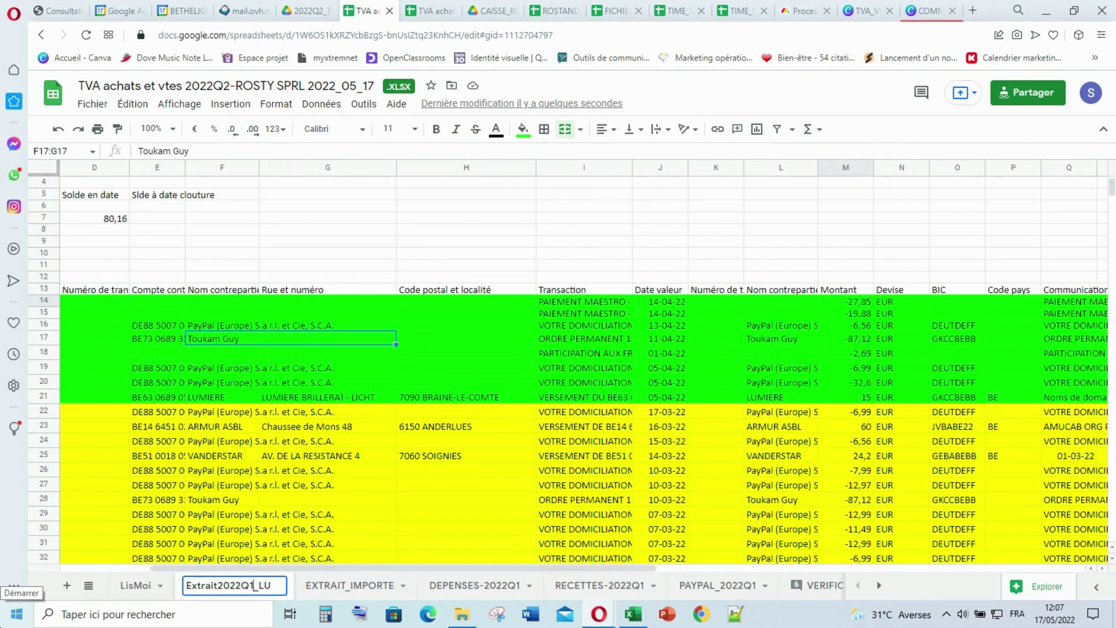
key("BackSpace")
type("2")
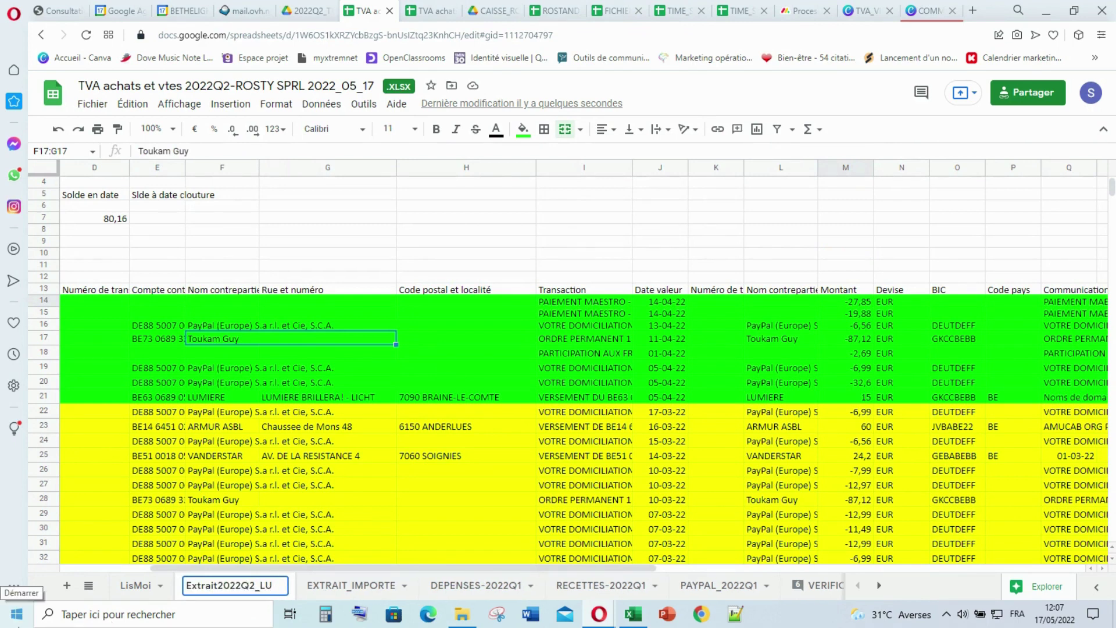
right_click(517, 585)
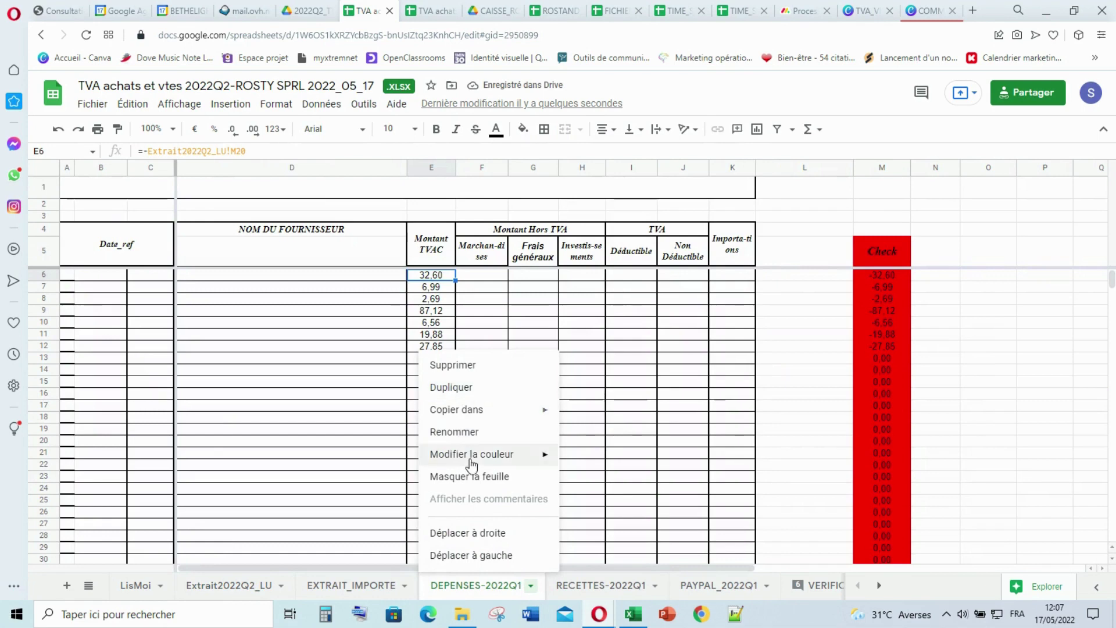
left_click(454, 431)
key("Right")
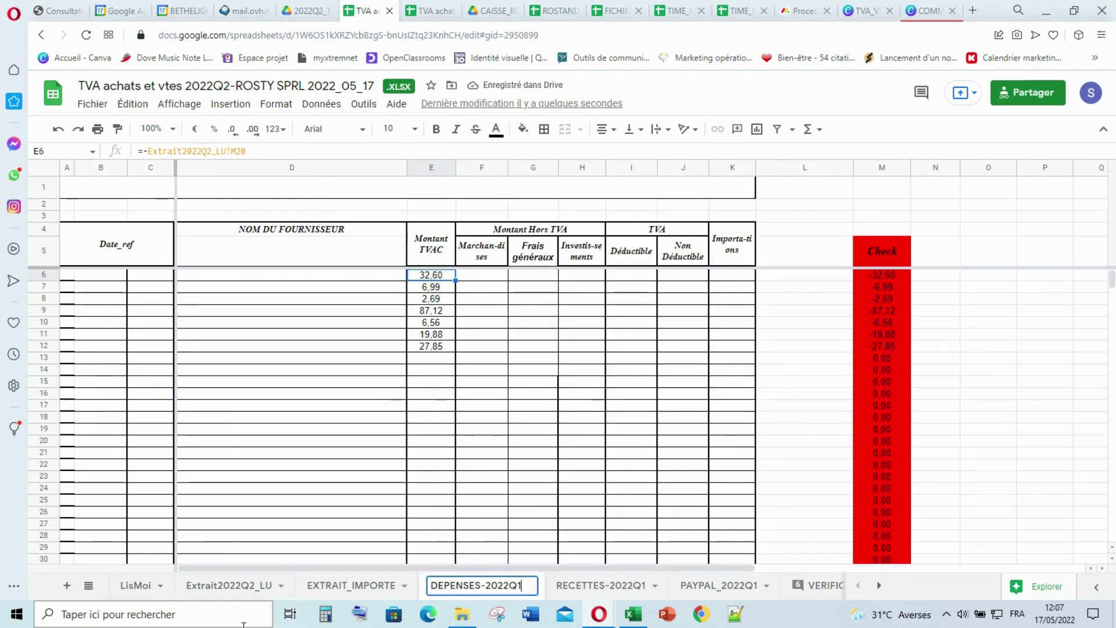
key("BackSpace")
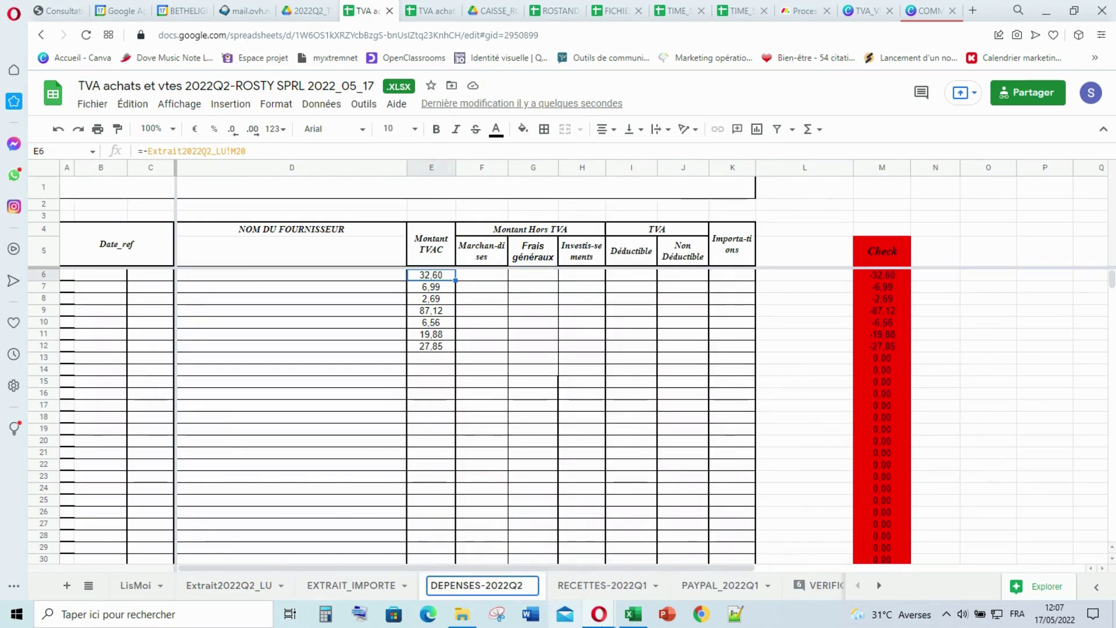
type("2")
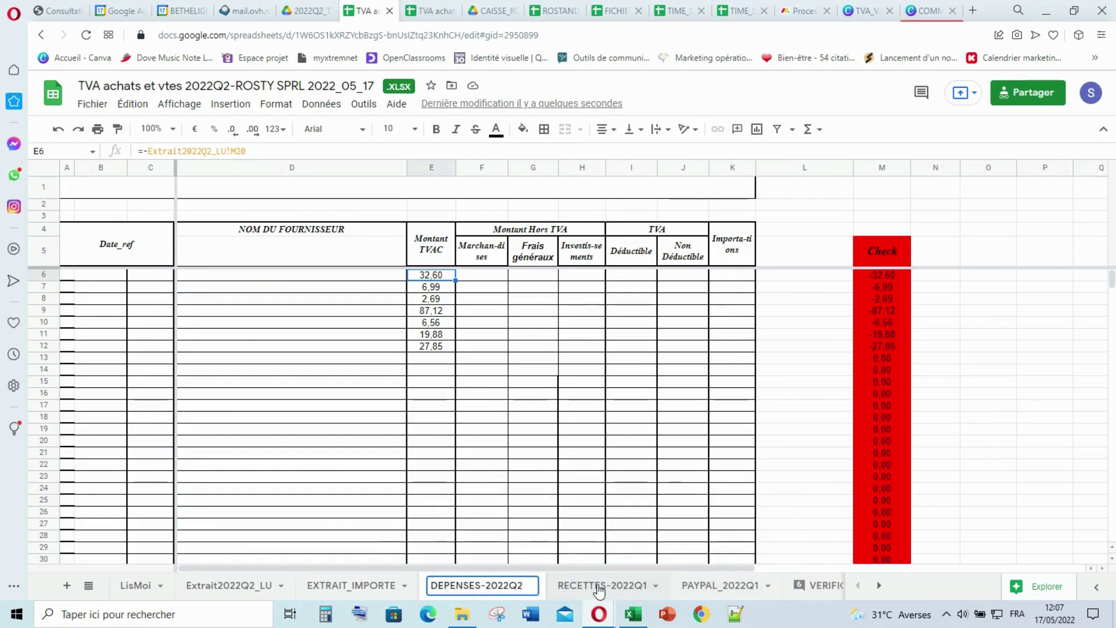
Rename RECETTES-2022Q1 to RECETTES-2022Q2 and PAYPAL_2022Q1 to PAYPAL_2022Q2.
right_click(599, 584)
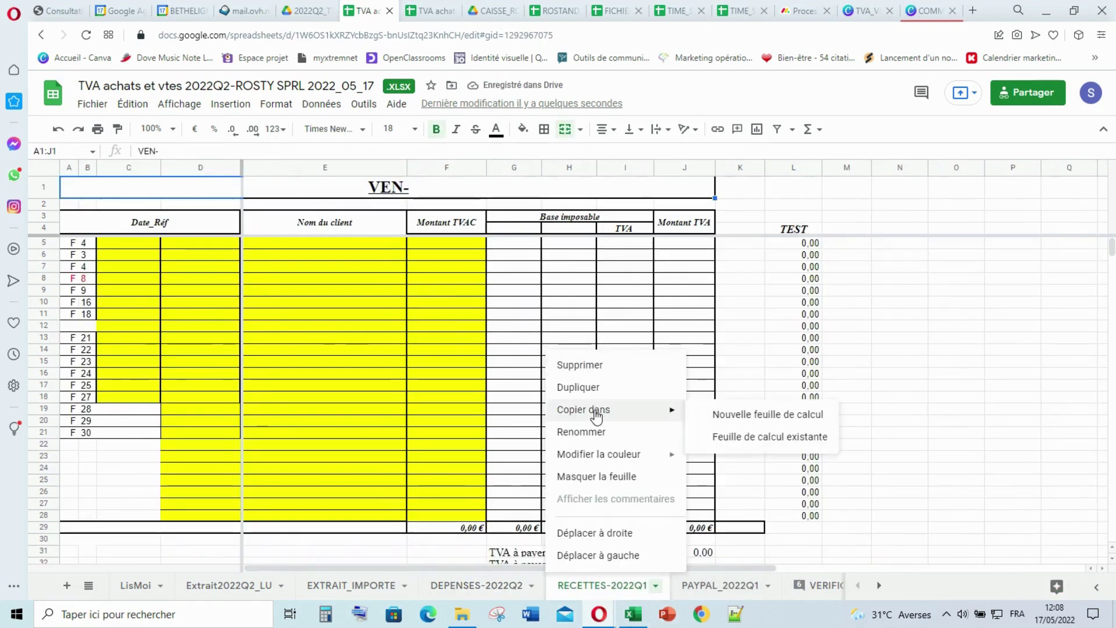
left_click(588, 432)
key("End")
key("BackSpace")
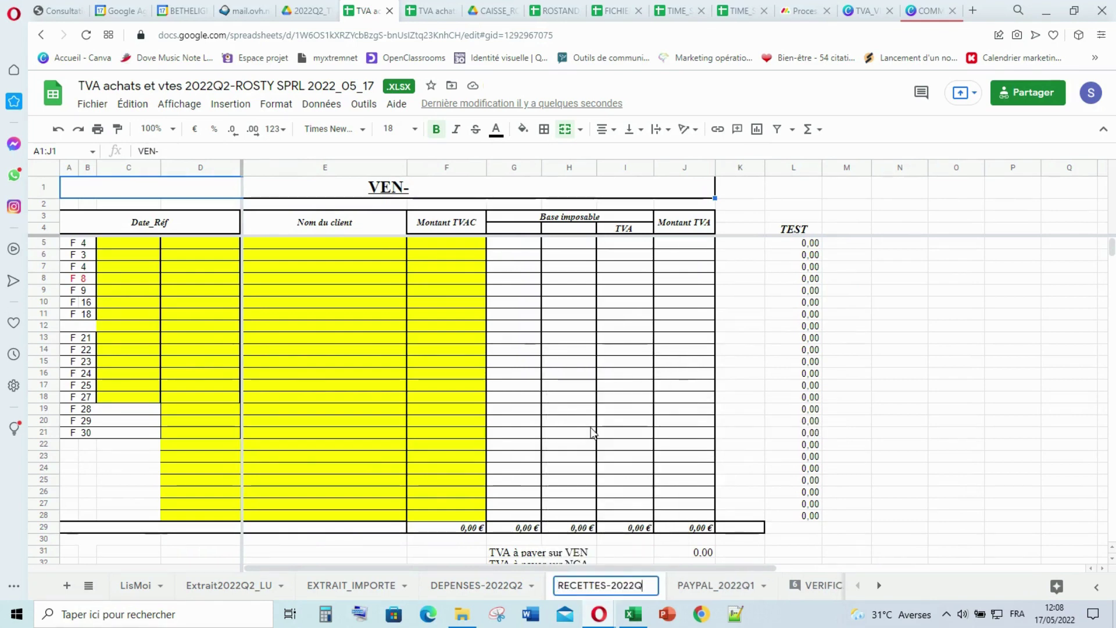
type("2")
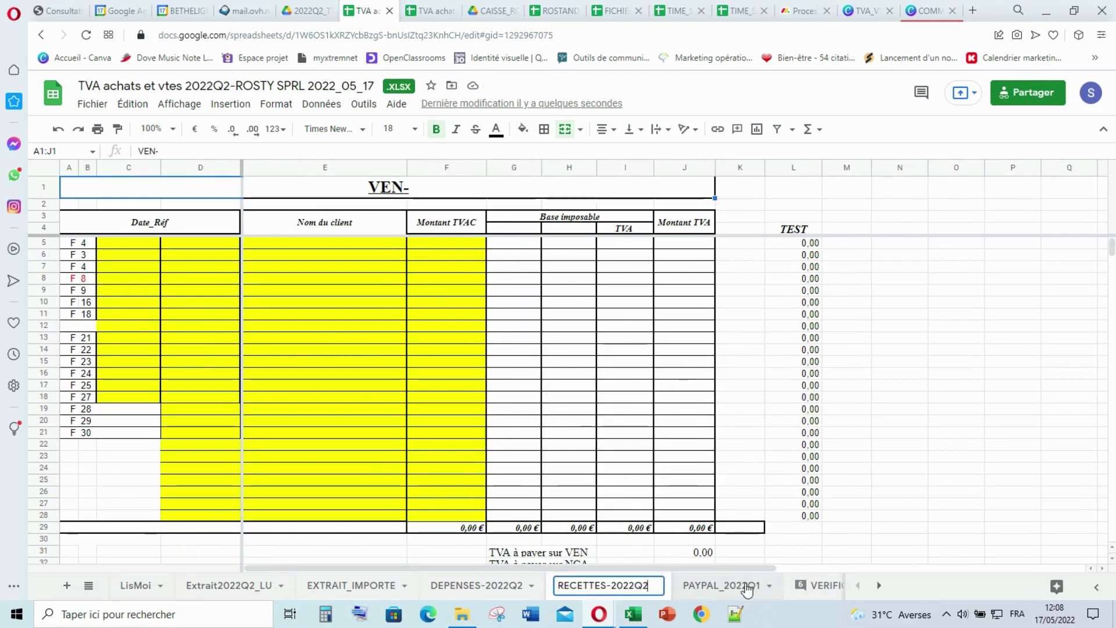
right_click(746, 588)
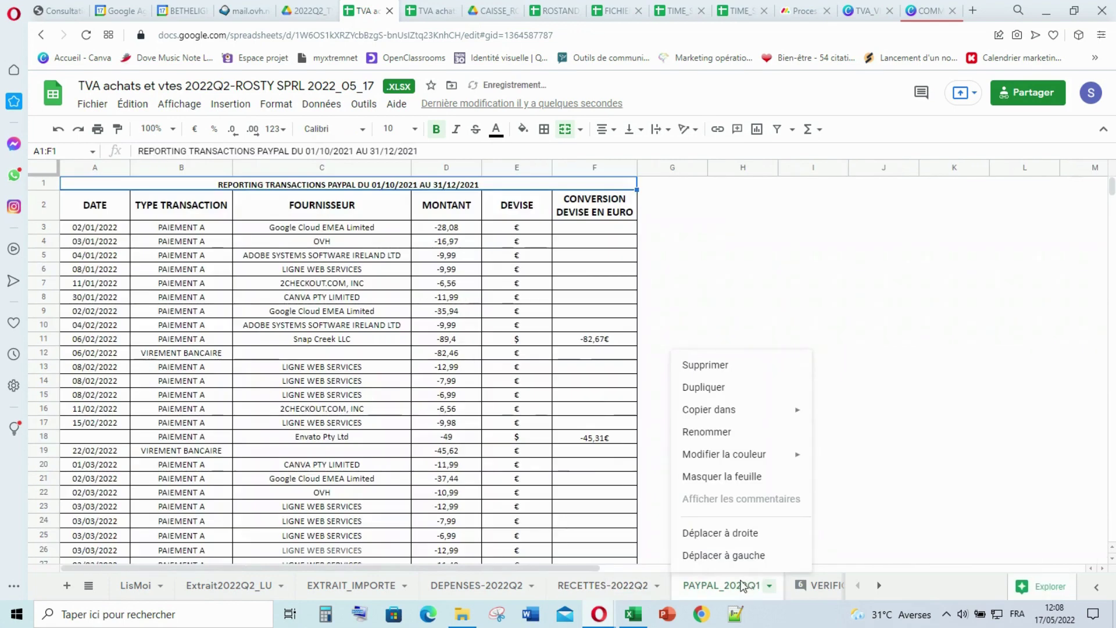
left_click(706, 434)
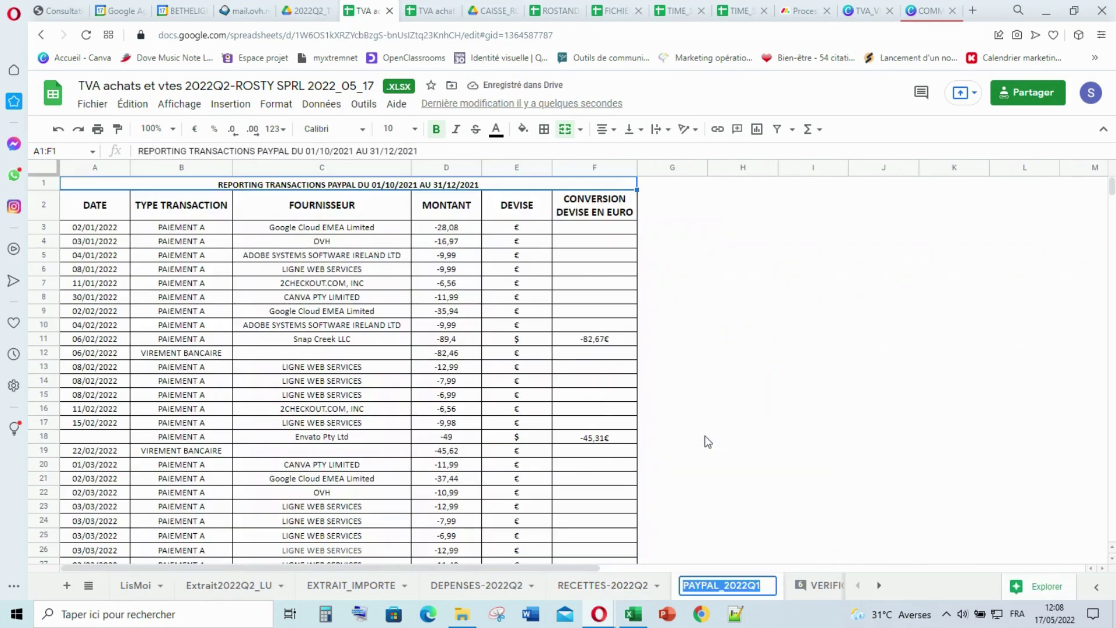
key("End")
key("BackSpace")
type("2")
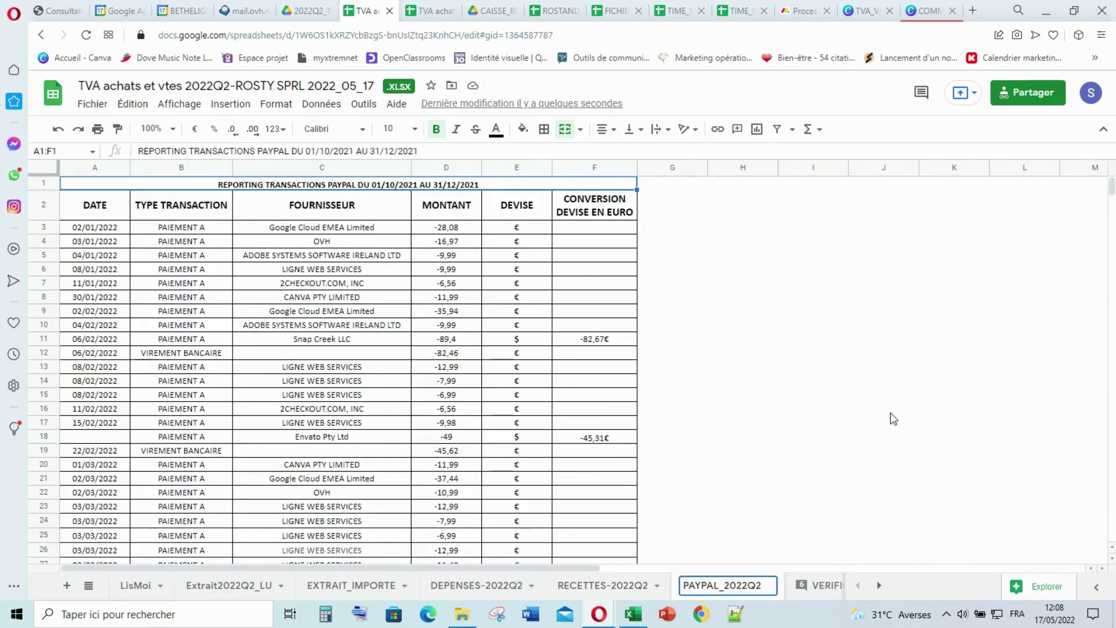
left_click(763, 405)
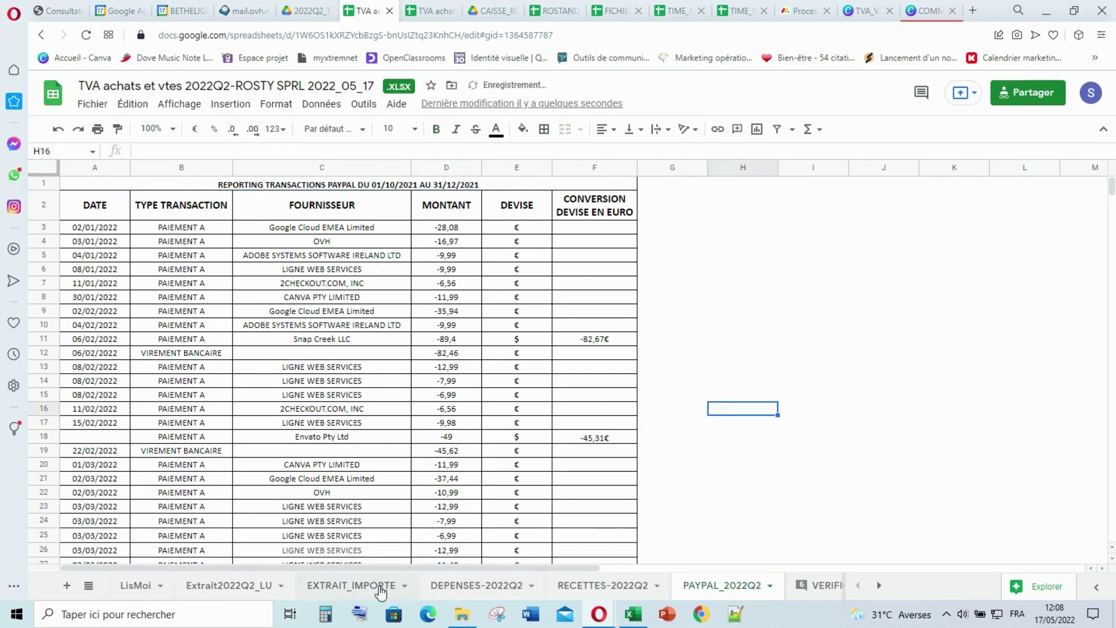
On DEPENSES-2022Q2, copy the E6:E12 amount formulas left across columns D, C and B.
left_click(455, 587)
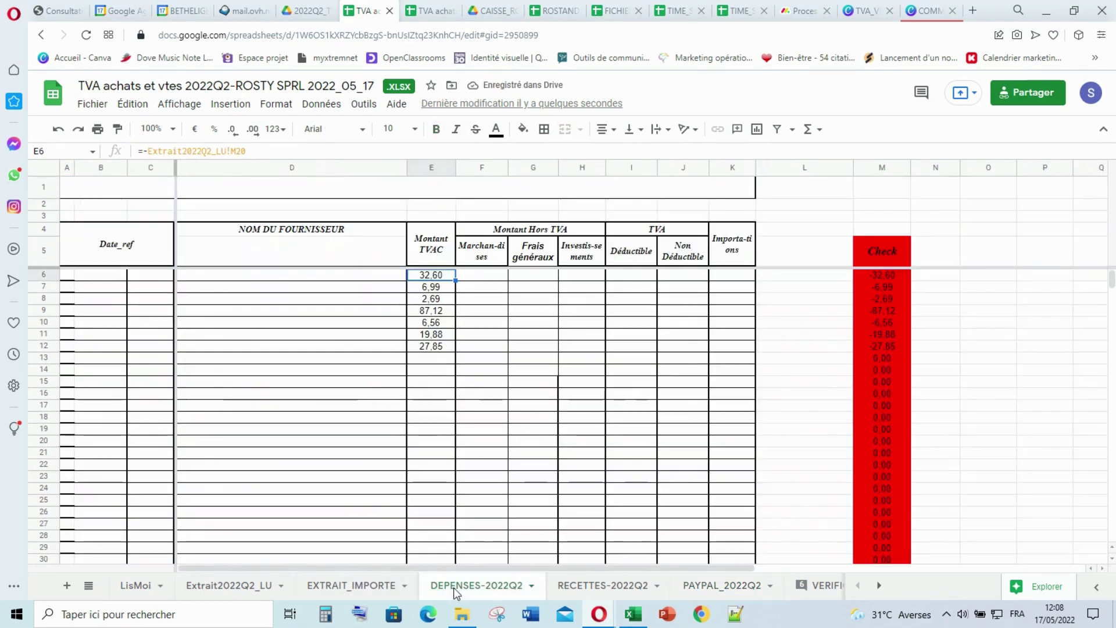
left_click(473, 354)
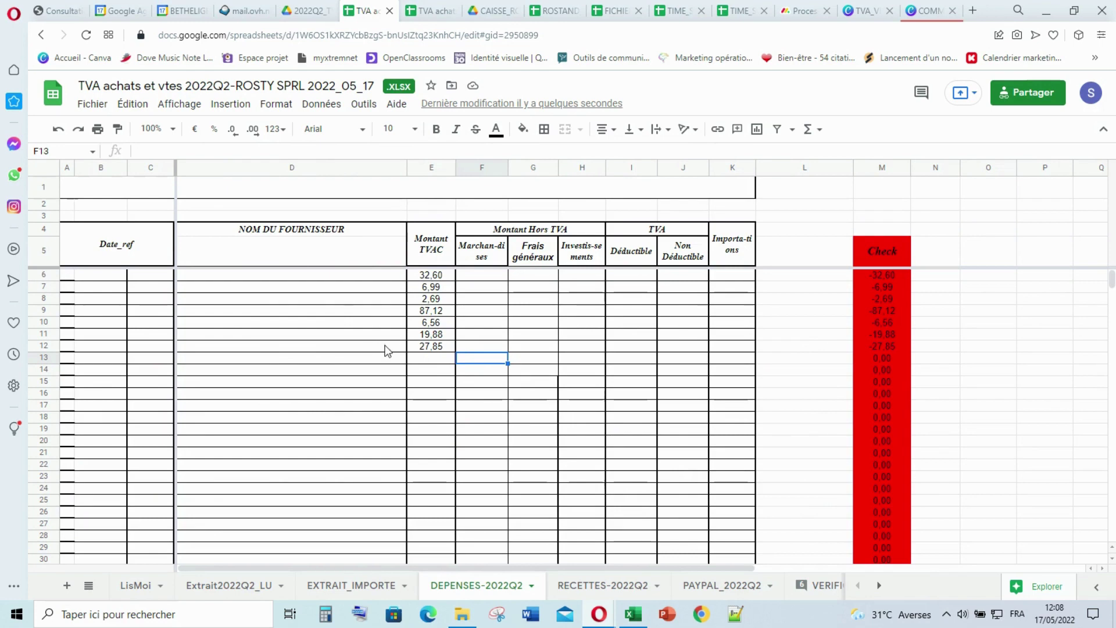
left_click(446, 279)
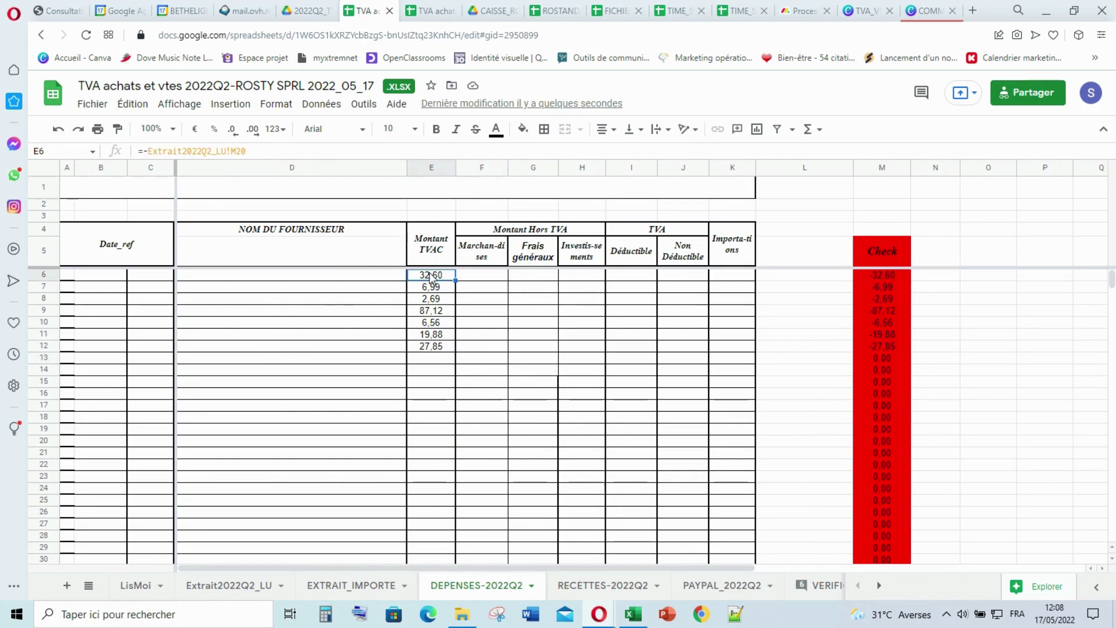
left_click_drag(433, 278, 432, 349)
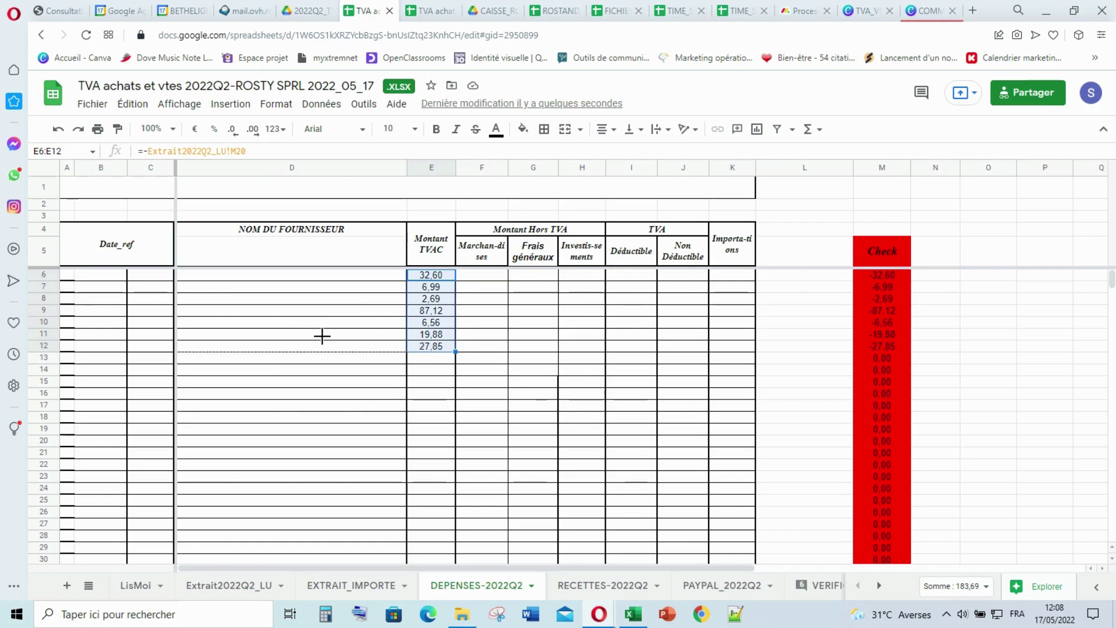
left_click_drag(262, 340, 169, 349)
left_click_drag(168, 347, 107, 343)
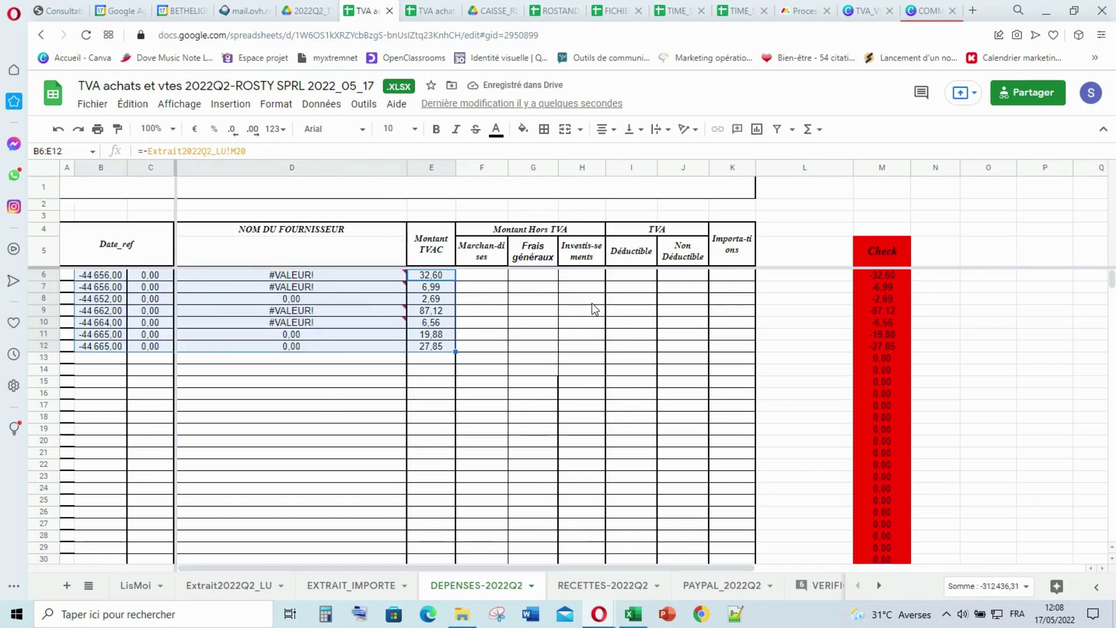
Remove the minus sign from the supplier-name formulas in D6, D7 and D8.
left_click(327, 277)
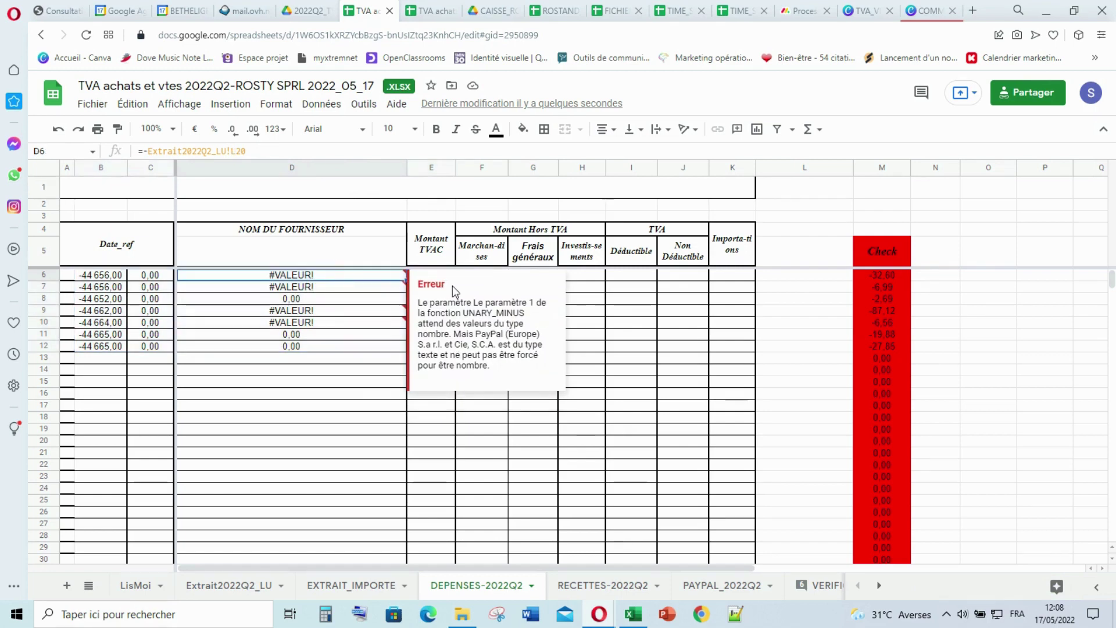
left_click(150, 151)
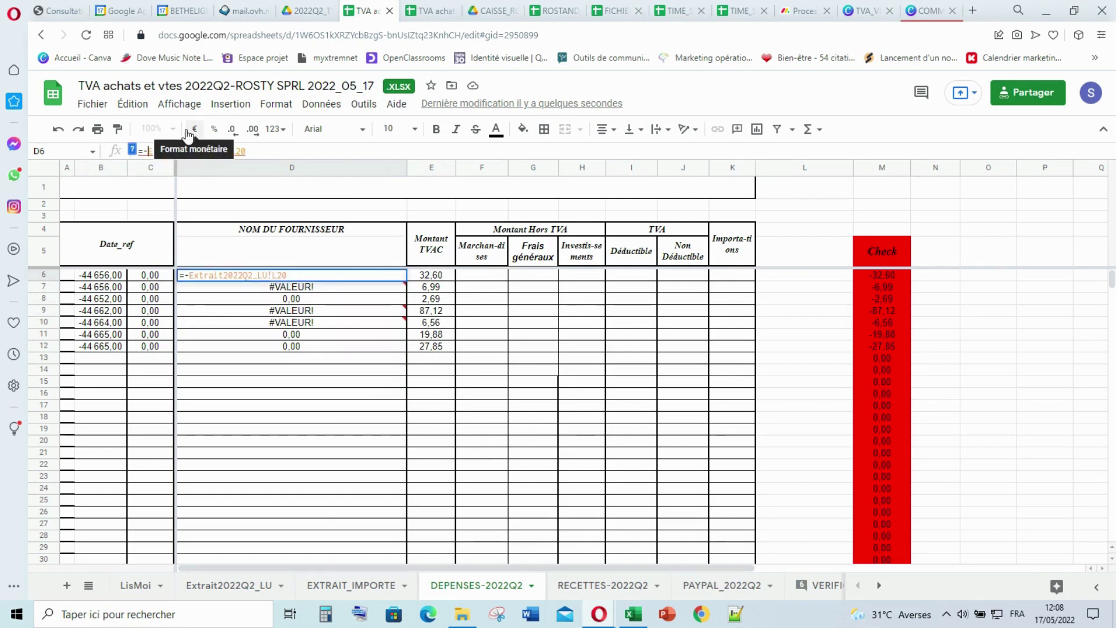
key("BackSpace")
key("Return")
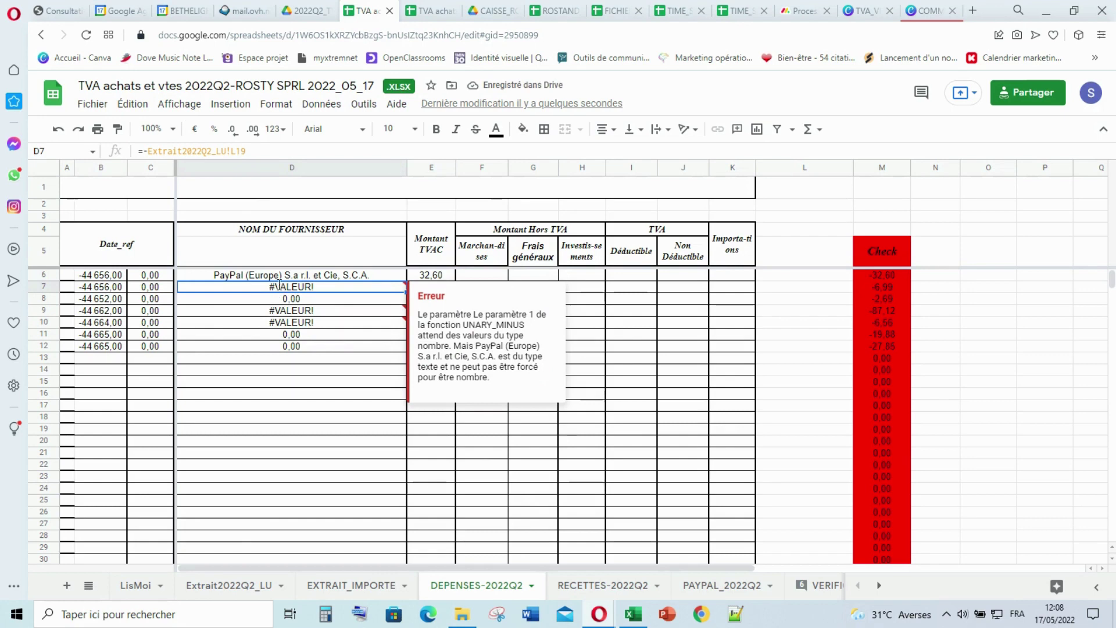
left_click(158, 155)
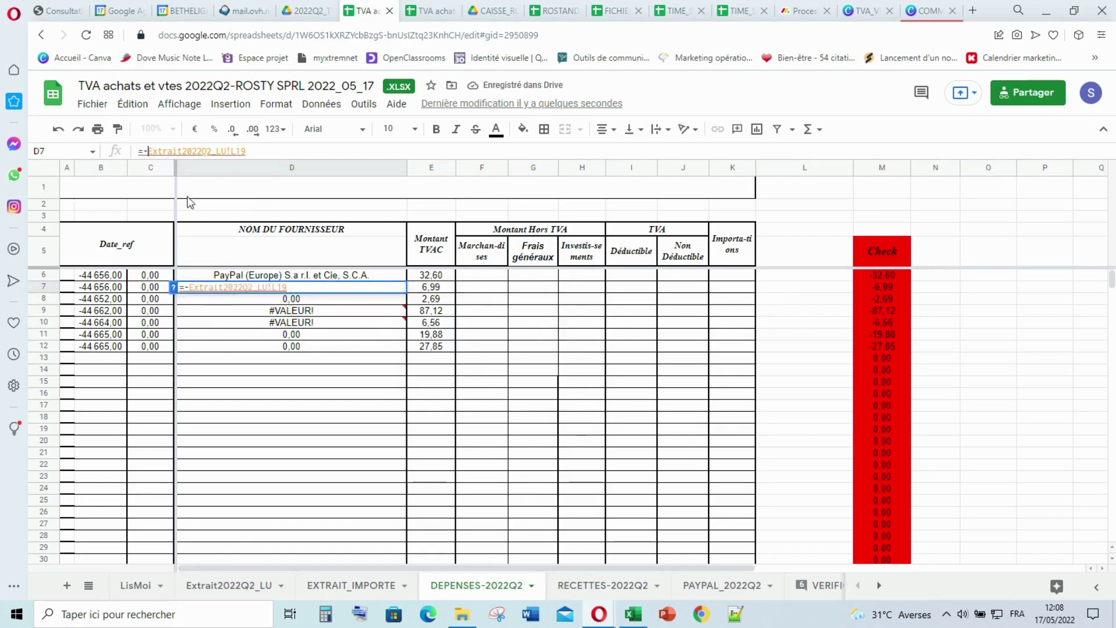
key("BackSpace")
key("Return")
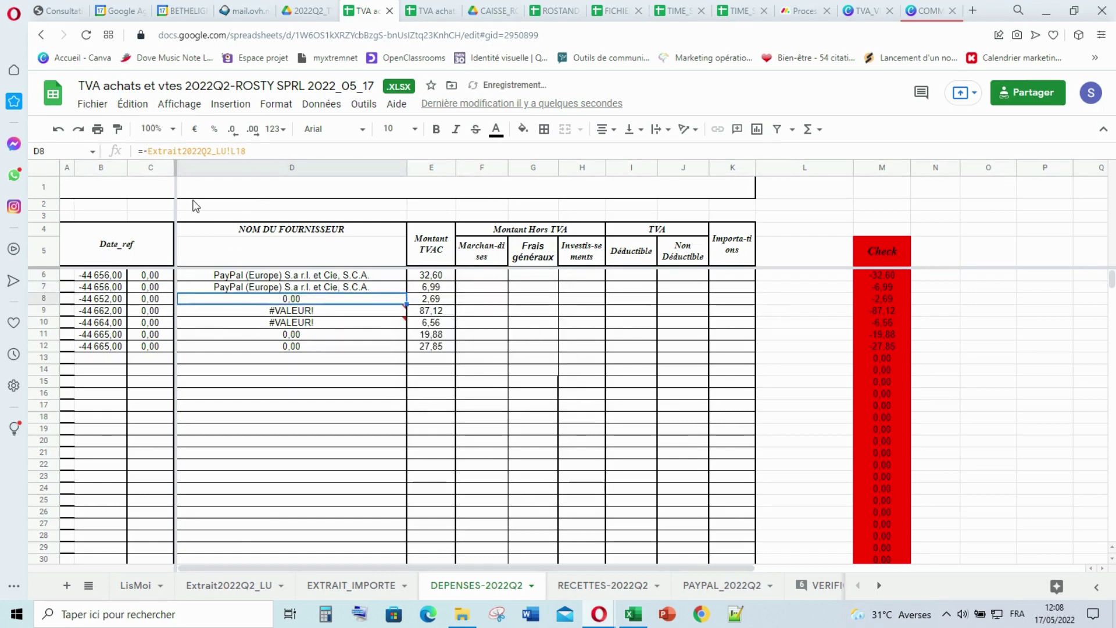
left_click(148, 151)
key("BackSpace")
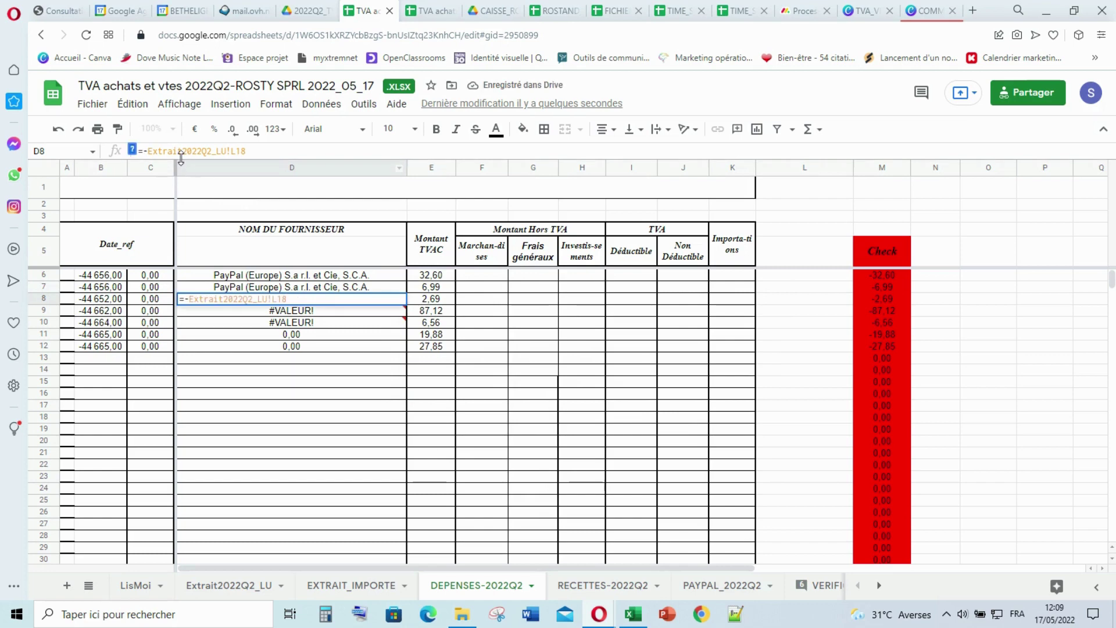
key("Return")
Remove the minus sign from the D9–D12 formulas so they show supplier names.
left_click(149, 152)
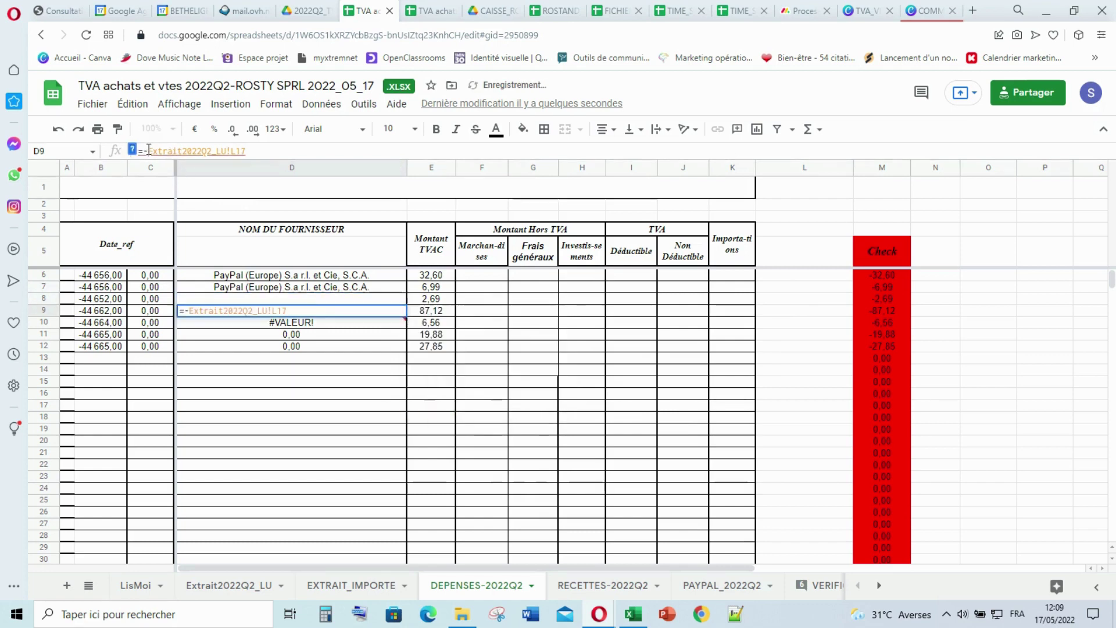
key("BackSpace")
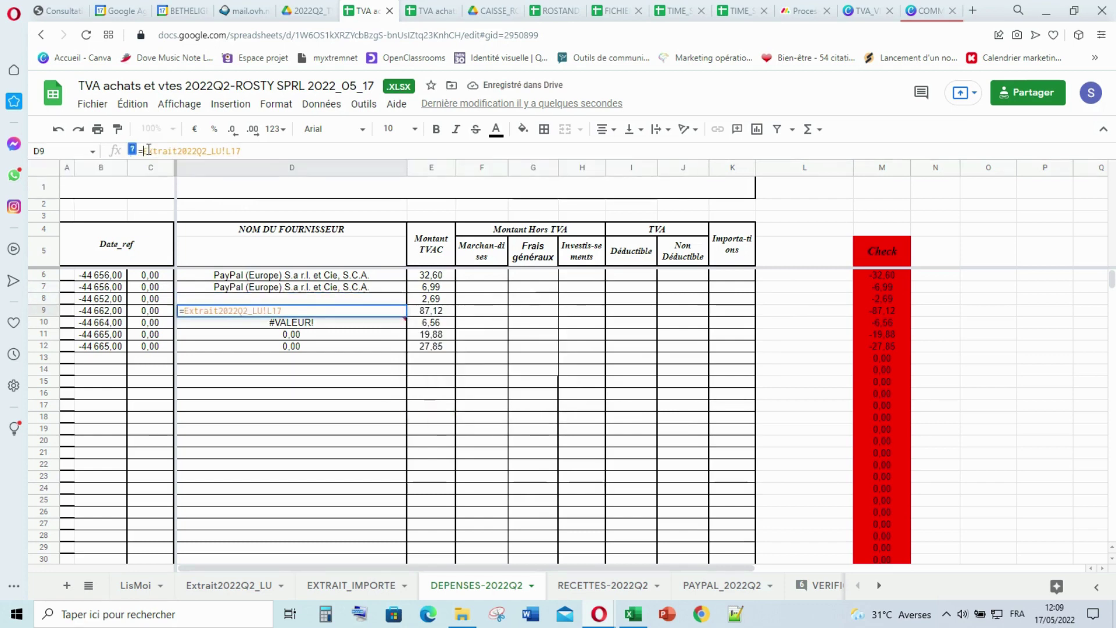
key("Return")
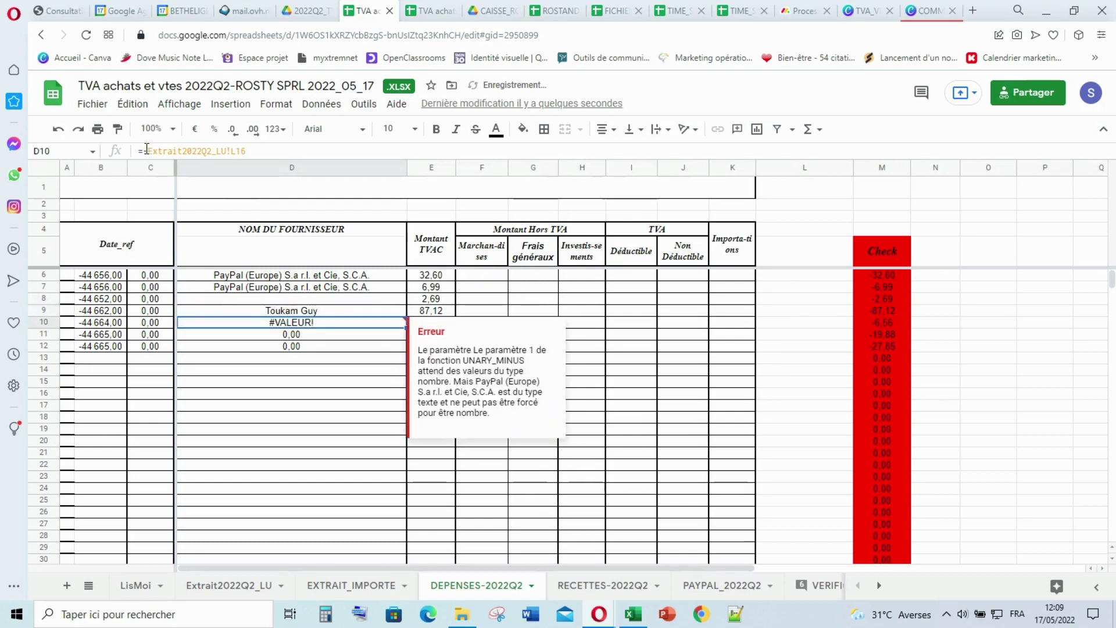
left_click(148, 151)
key("BackSpace")
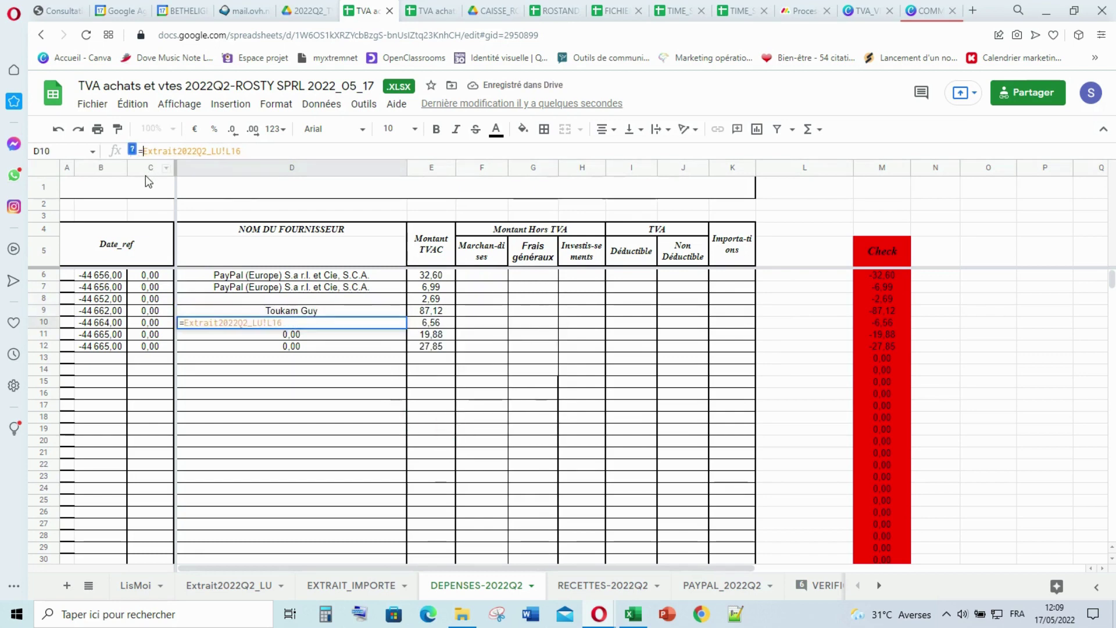
key("Return")
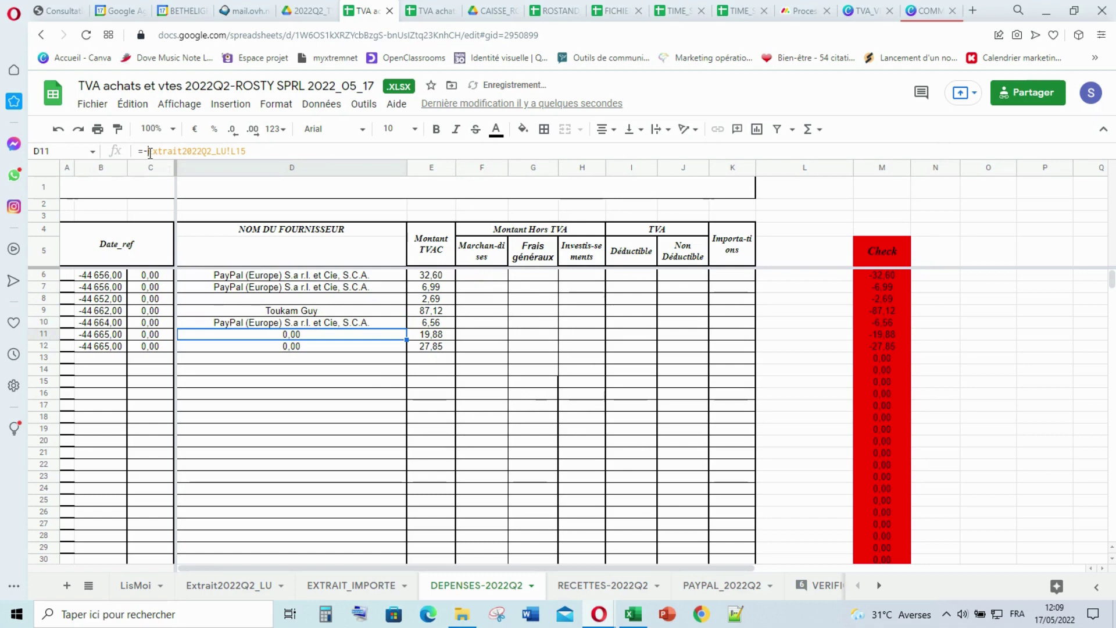
left_click(150, 151)
key("BackSpace")
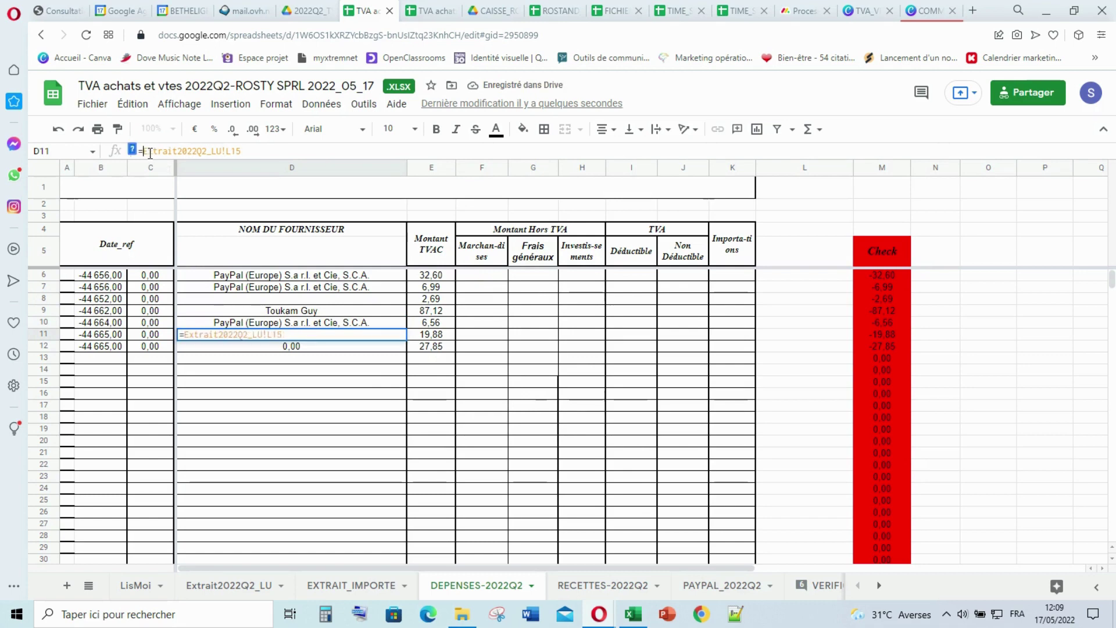
key("Return")
left_click(150, 151)
key("BackSpace")
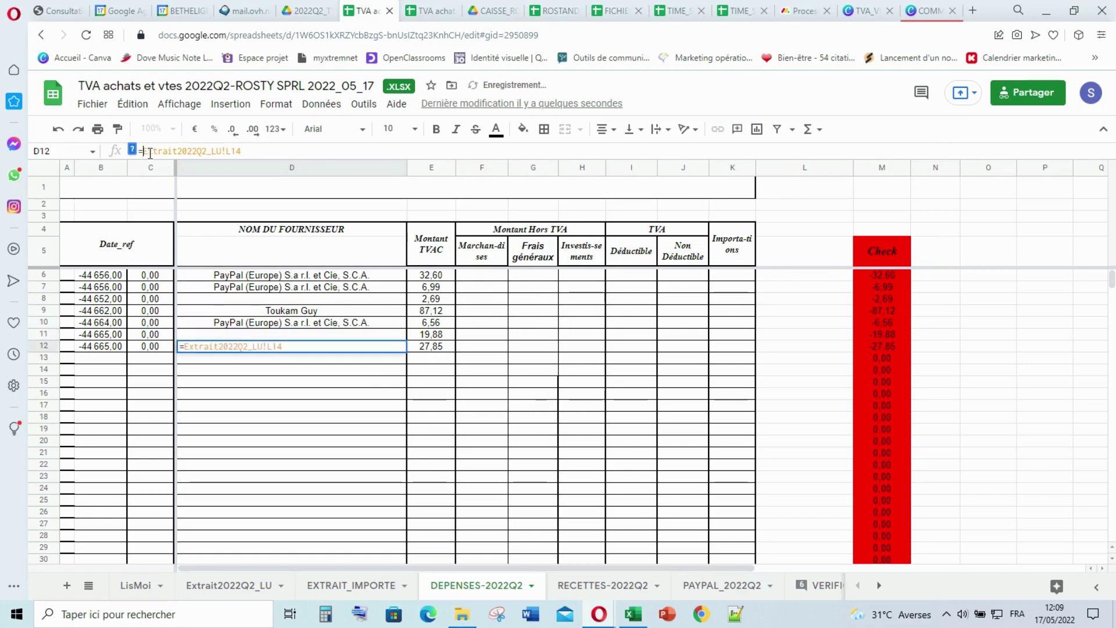
key("Return")
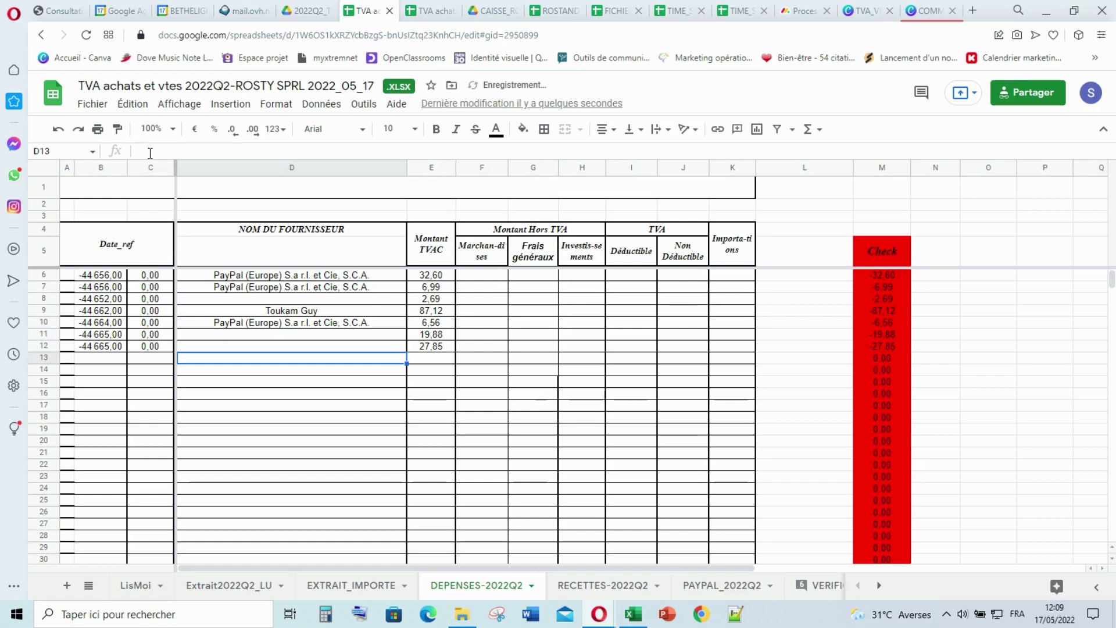
Strip the leading minus from the Extrait2022Q2_LU!K formulas in C6, C7 and C8.
left_click(273, 300)
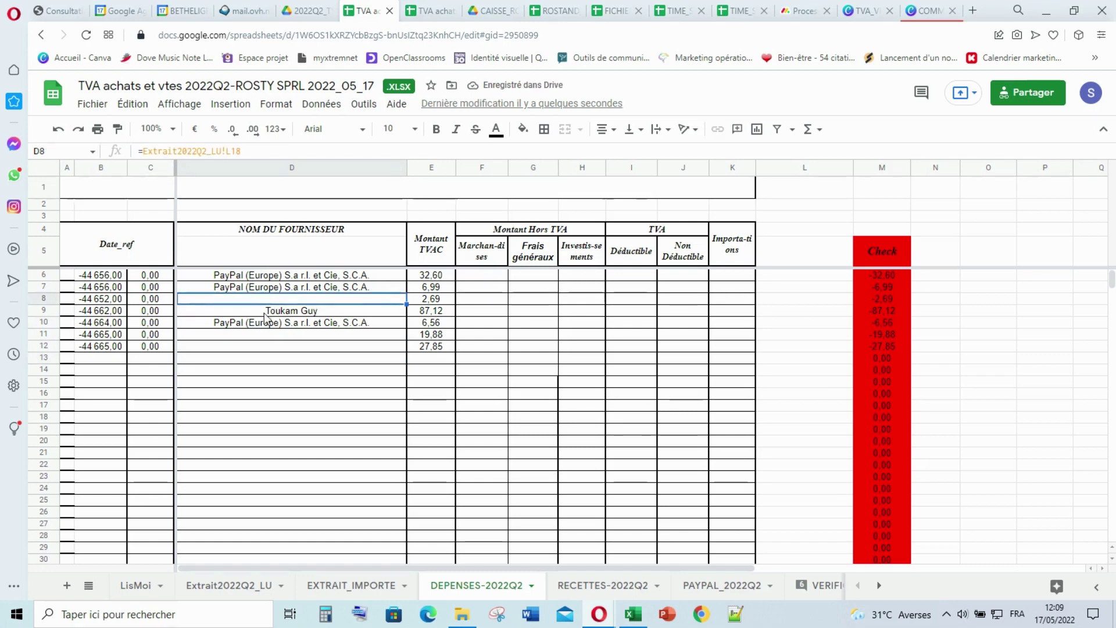
left_click(254, 336)
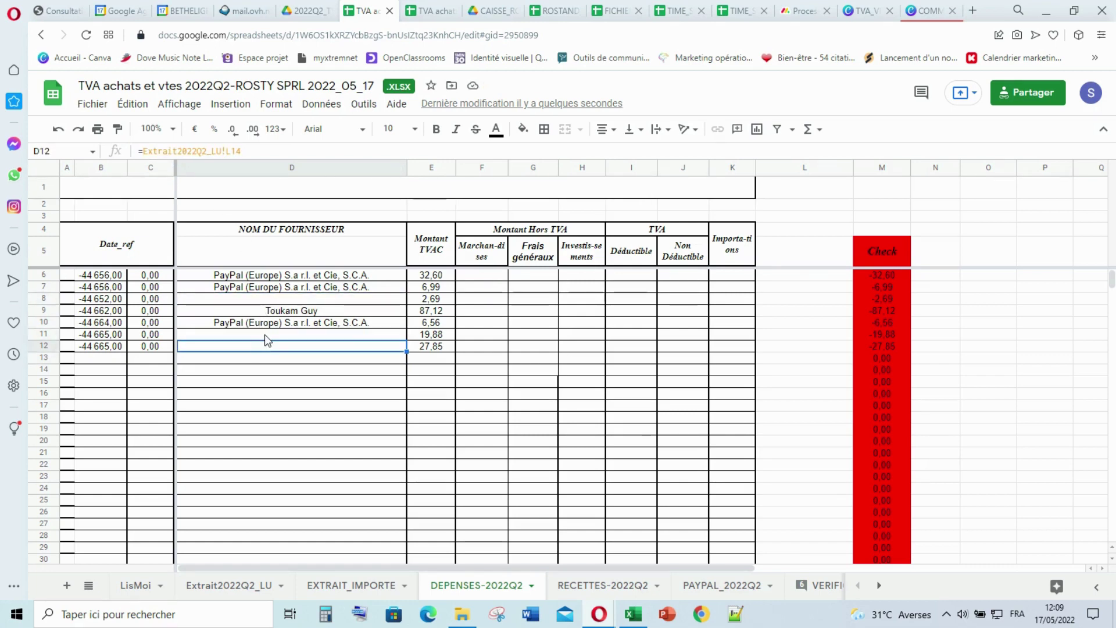
left_click(146, 276)
left_click(149, 149)
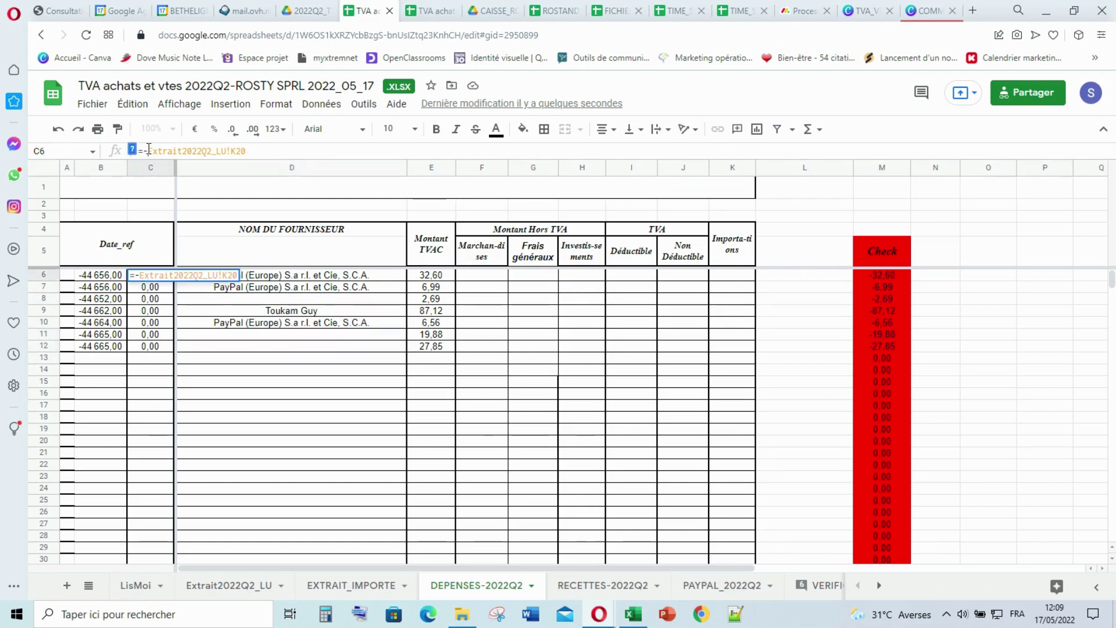
key("Return")
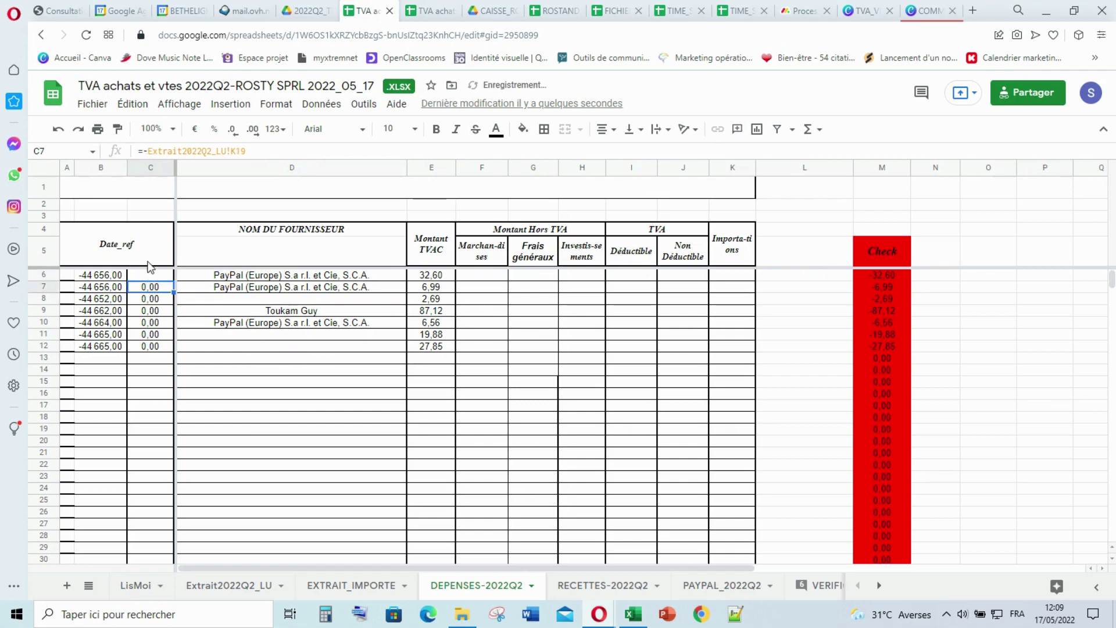
left_click(150, 150)
key("BackSpace")
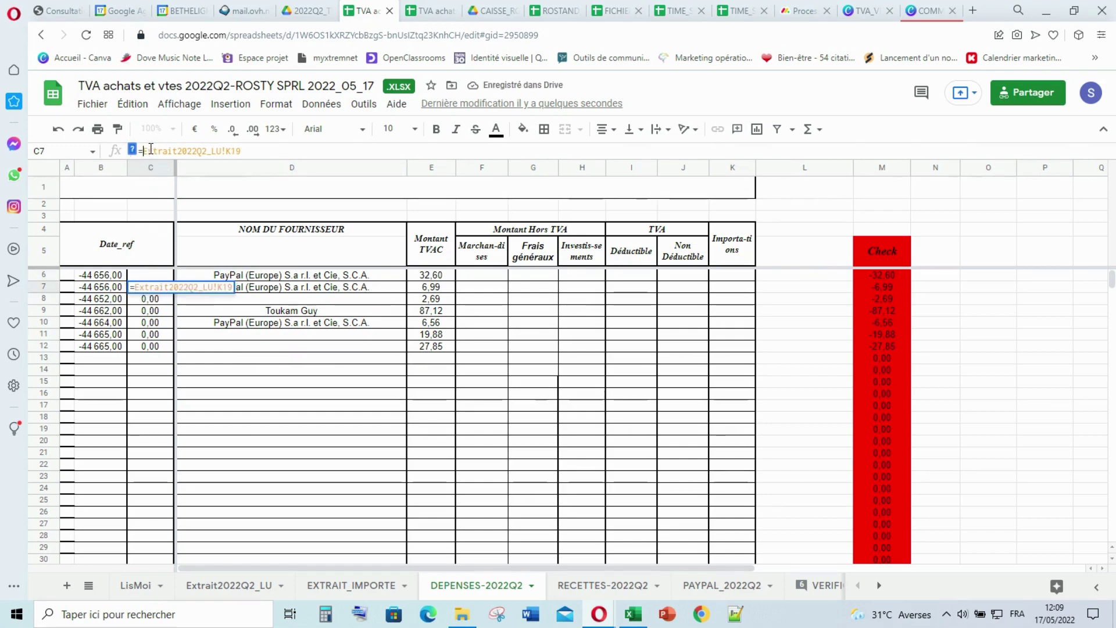
key("Return")
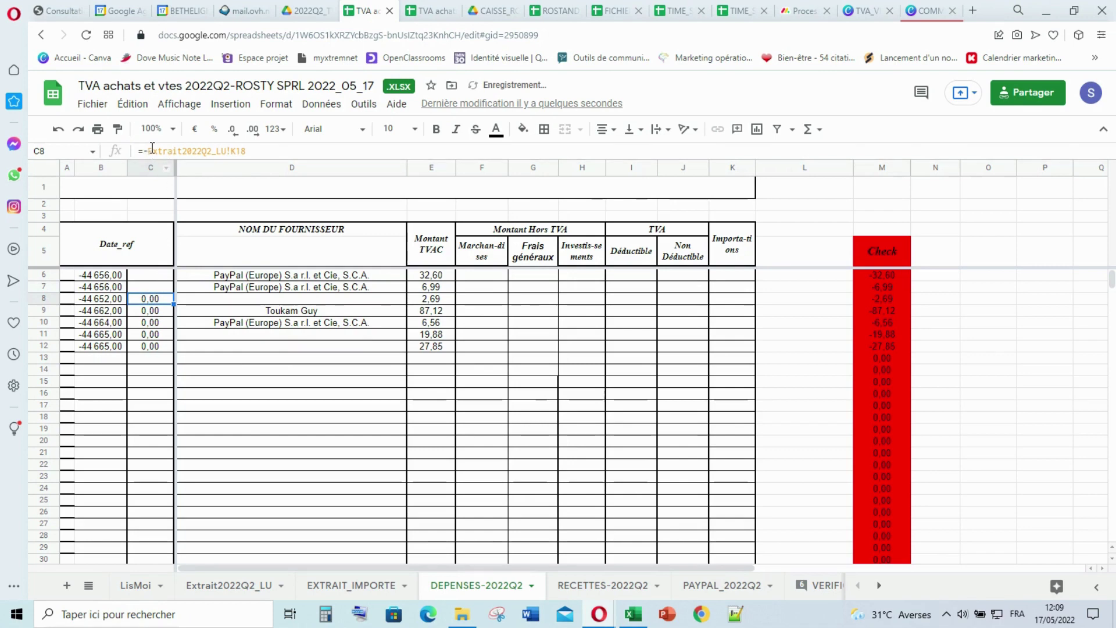
left_click(151, 149)
key("BackSpace")
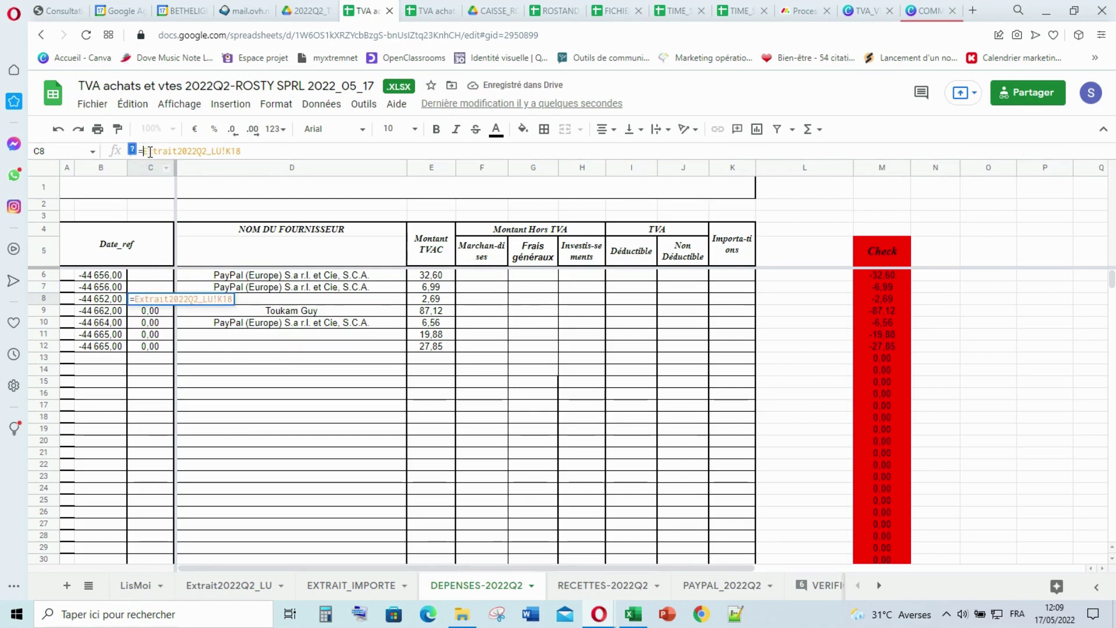
key("Return")
Strip the leading minus from the C9–C12 formulas so they show blank instead of 0,00.
left_click(150, 152)
key("BackSpace")
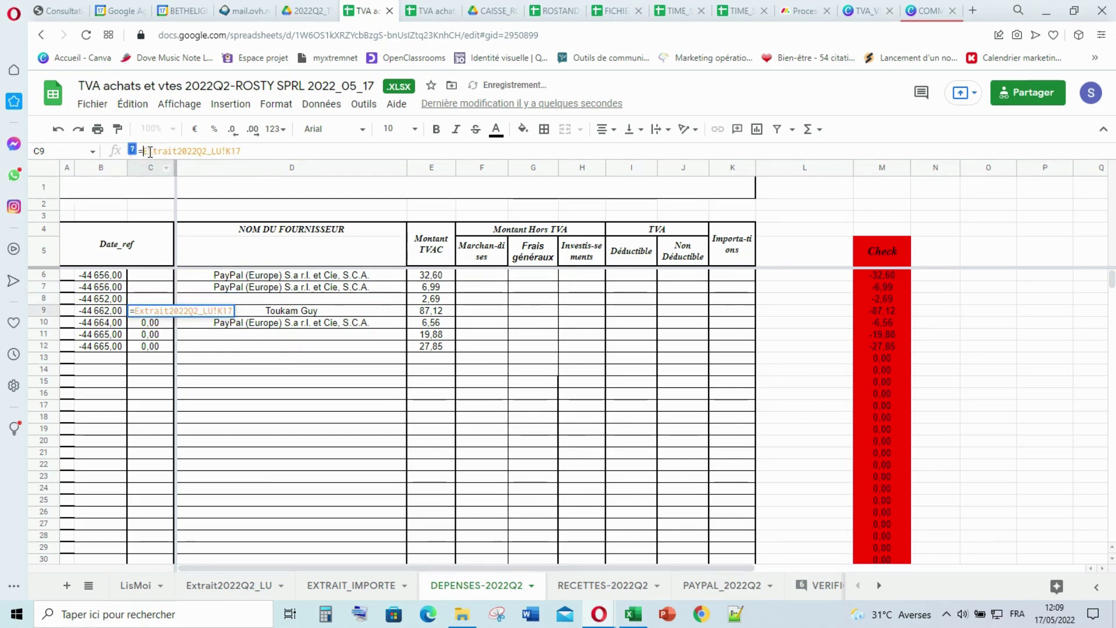
key("Return")
left_click(150, 152)
key("BackSpace")
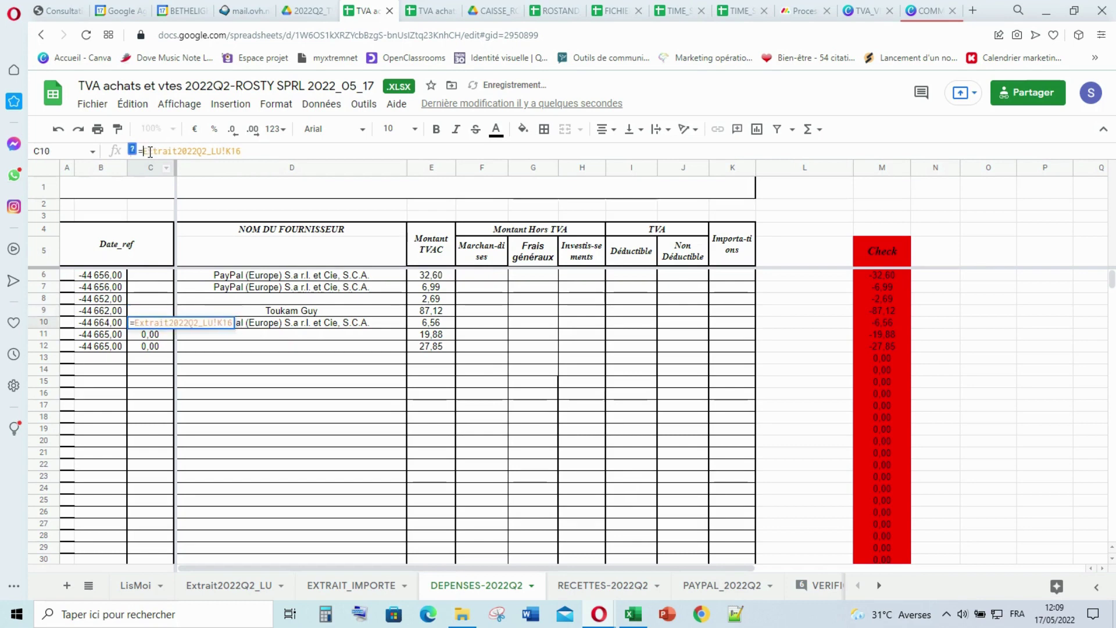
key("Return")
left_click(150, 152)
key("BackSpace")
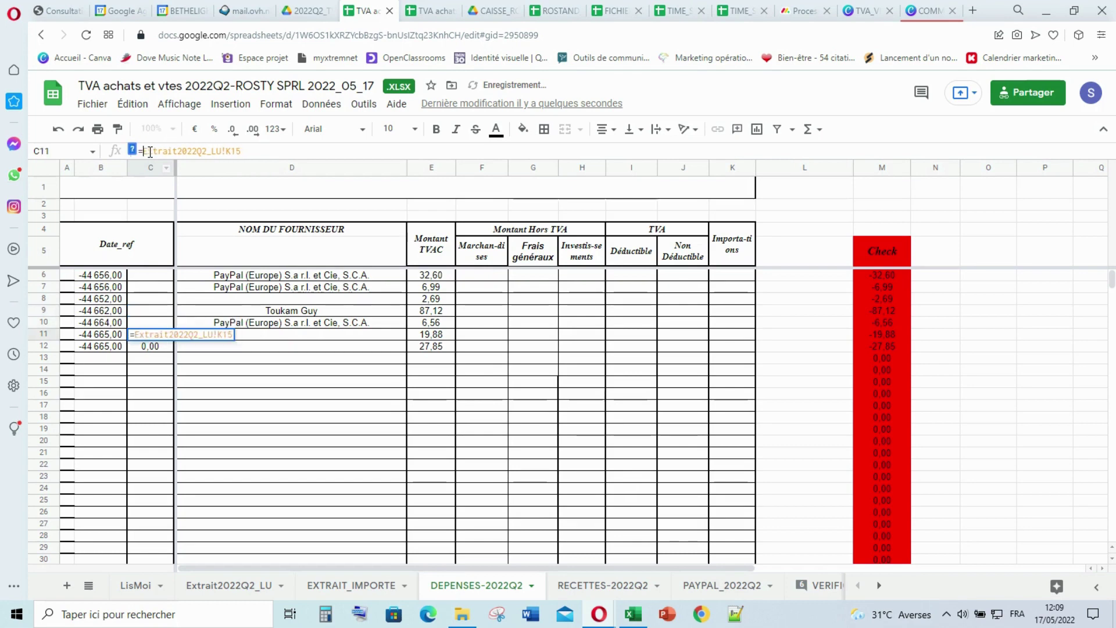
key("Return")
left_click(150, 152)
key("BackSpace")
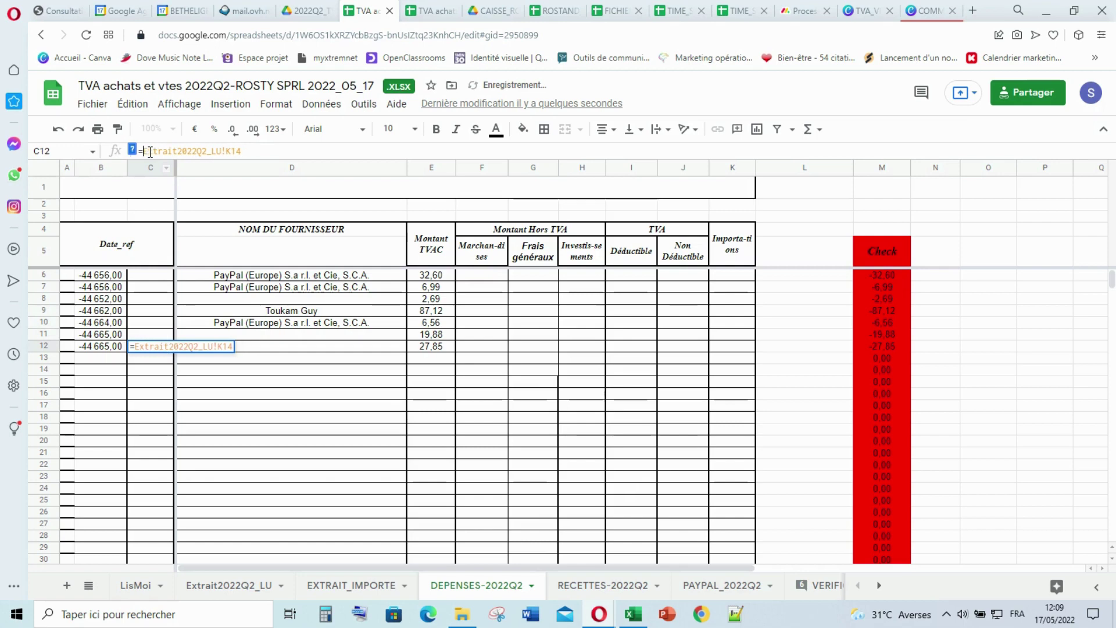
key("Return")
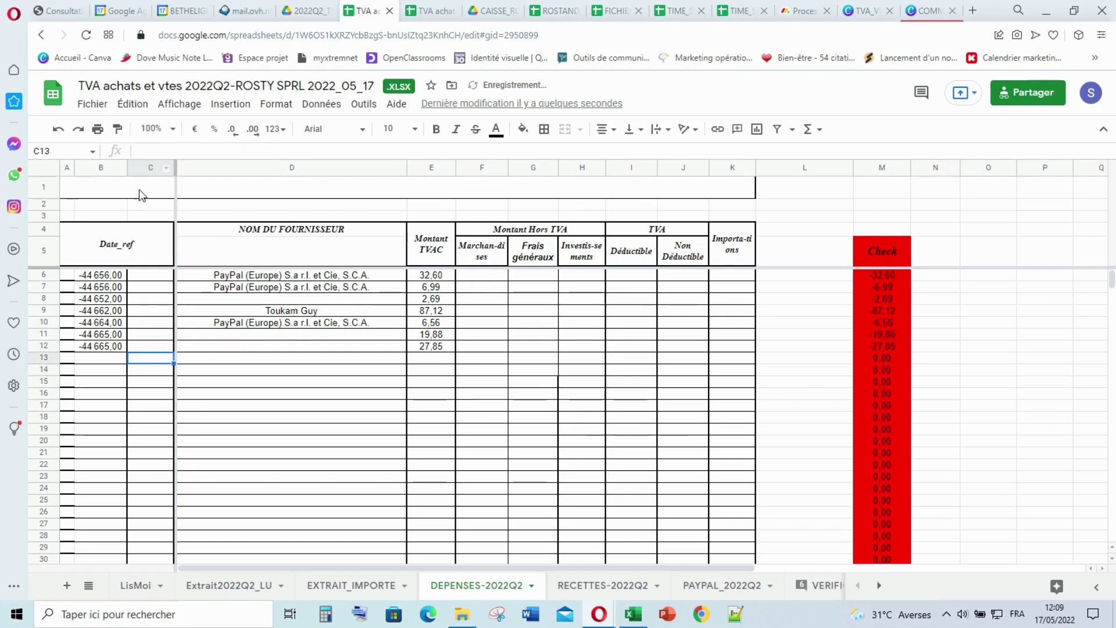
Remove the leading minus sign from the Date_ref formulas in B6, B7 and B8.
left_click(109, 276)
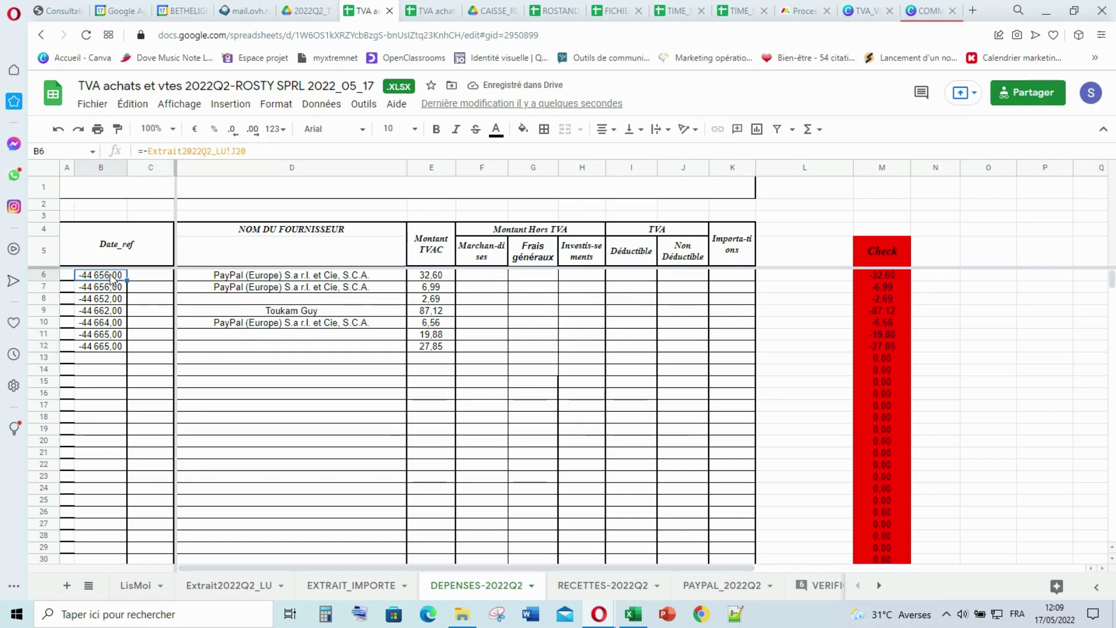
left_click(152, 150)
key("BackSpace")
key("Return")
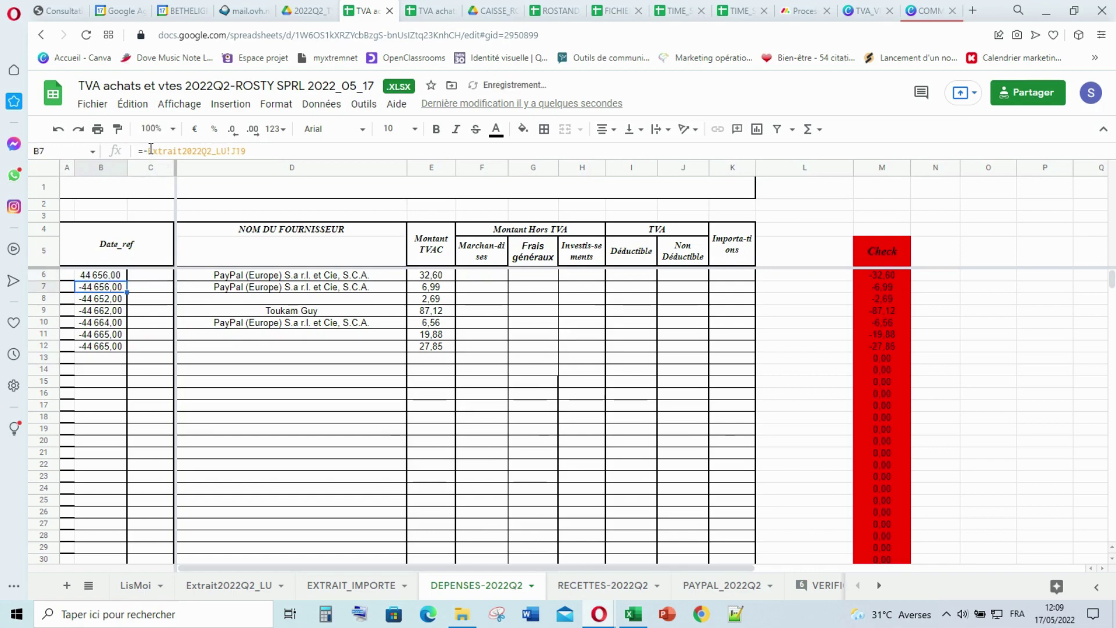
left_click(151, 150)
key("BackSpace")
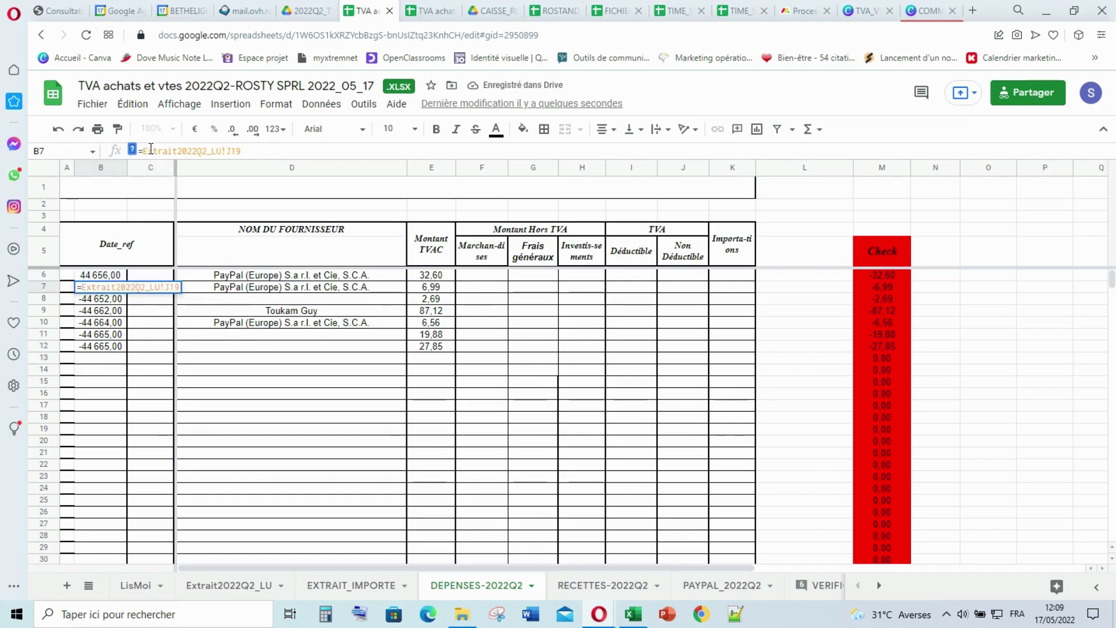
key("Return")
left_click(151, 150)
key("BackSpace")
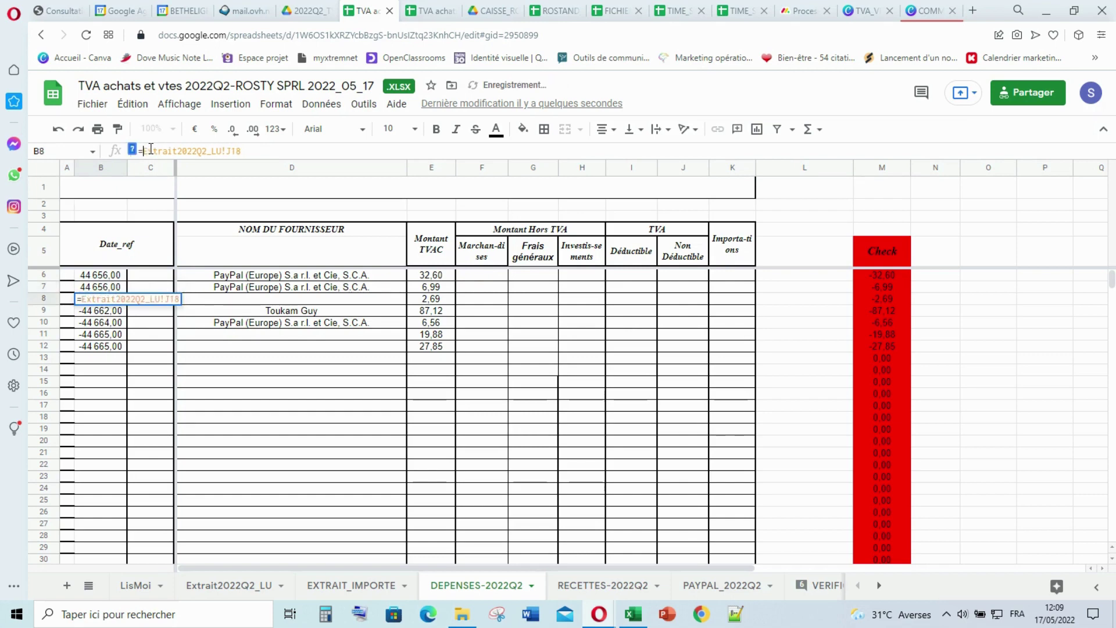
key("Return")
Remove the minus sign from the B9–B12 formulas so they show 44 662,00 to 44 665,00.
left_click(150, 150)
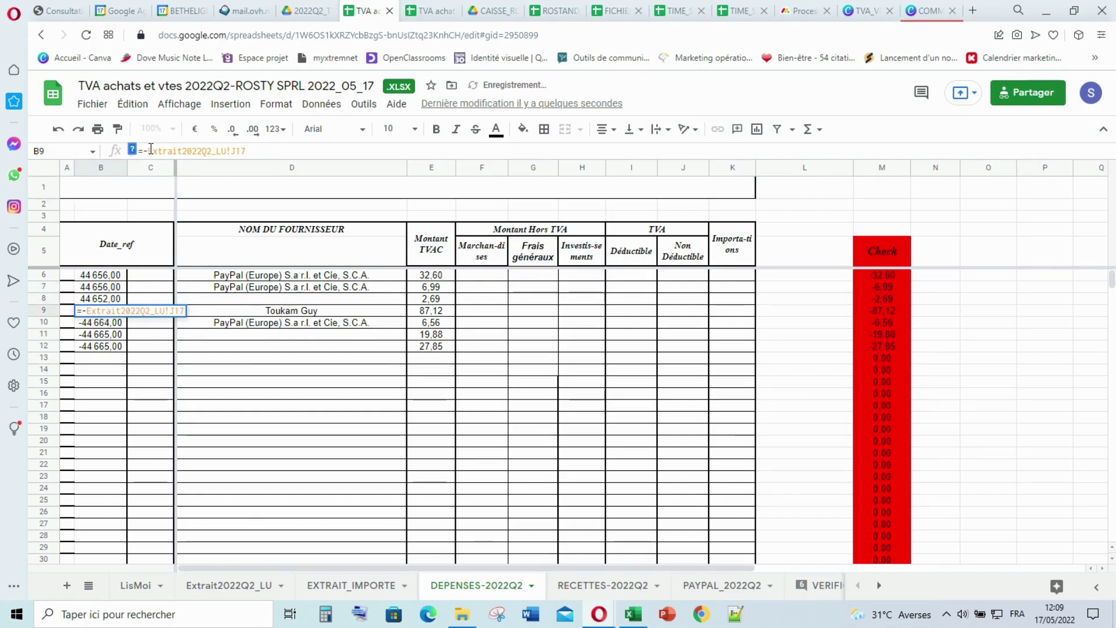
key("BackSpace")
key("Return")
left_click(150, 150)
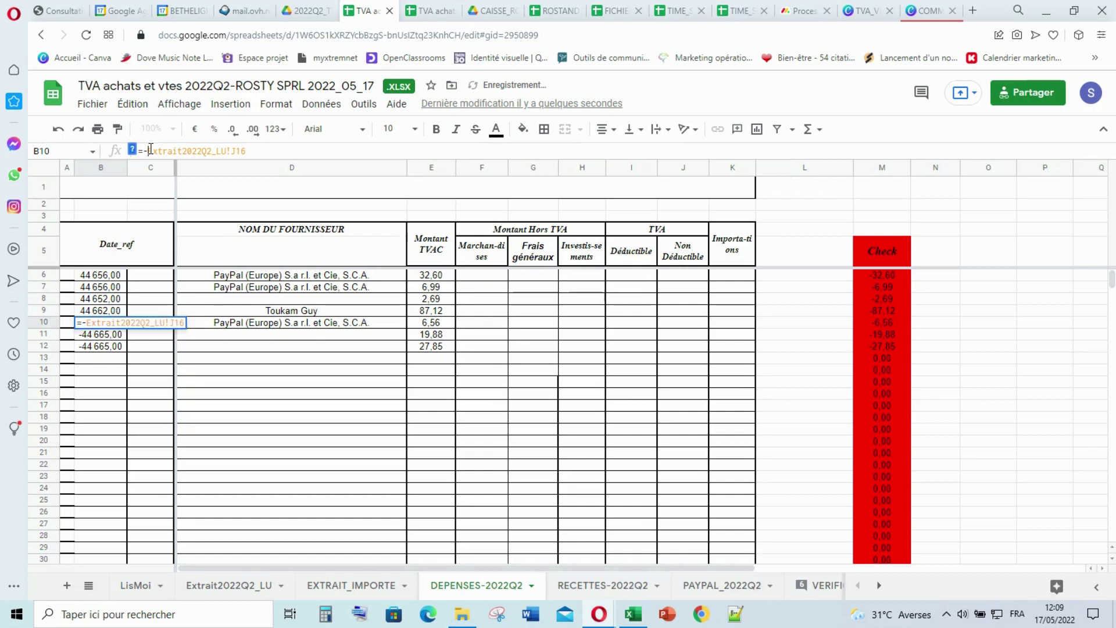
key("BackSpace")
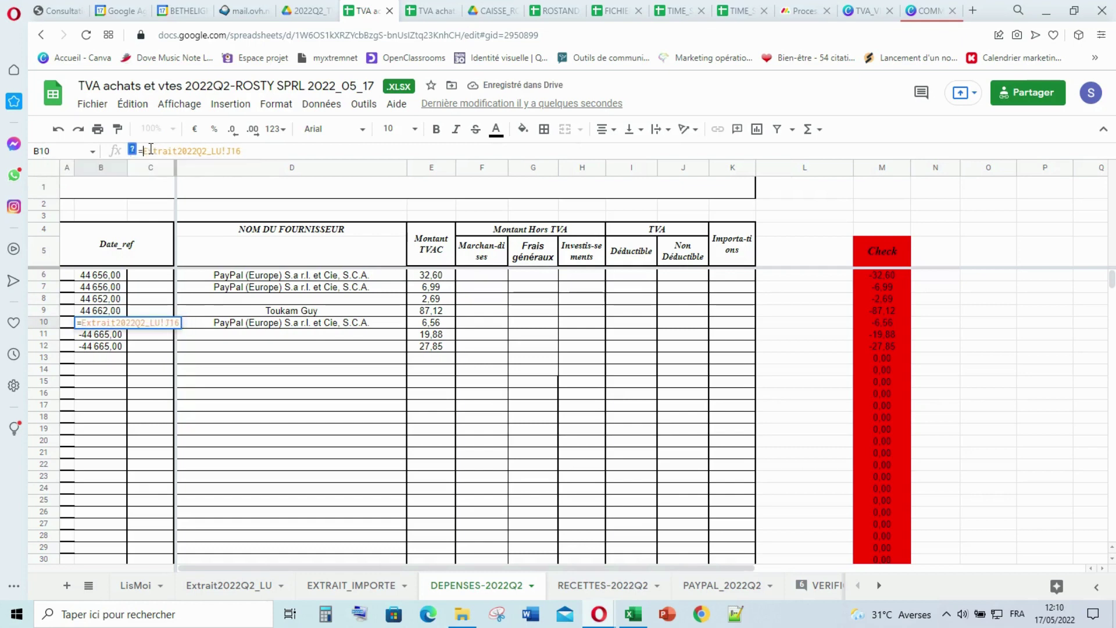
key("Return")
left_click(151, 150)
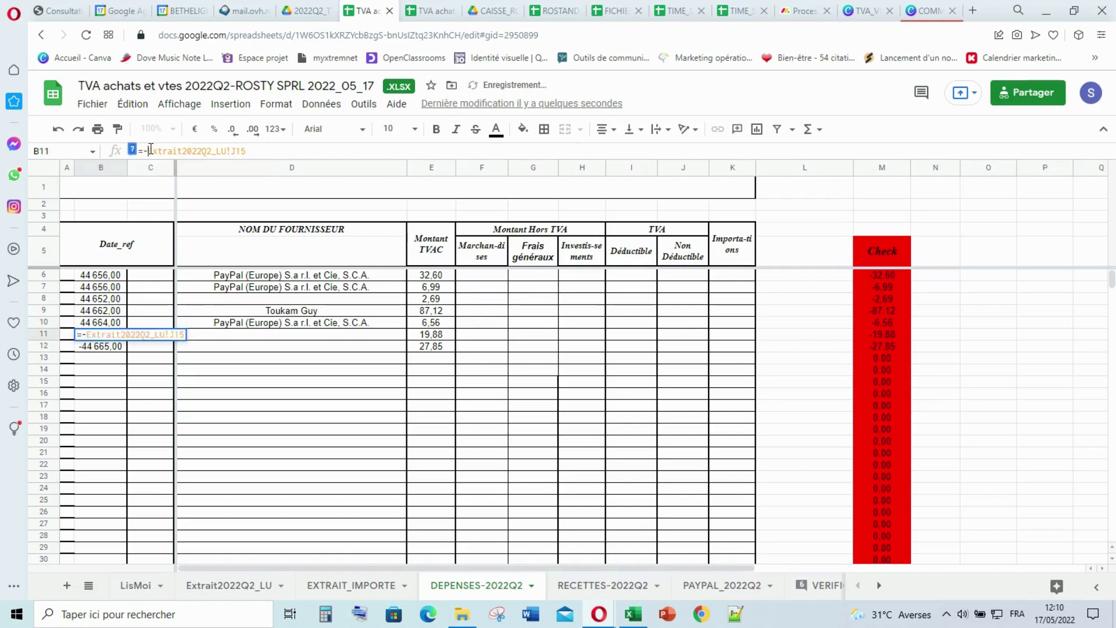
key("BackSpace")
key("Return")
left_click(151, 150)
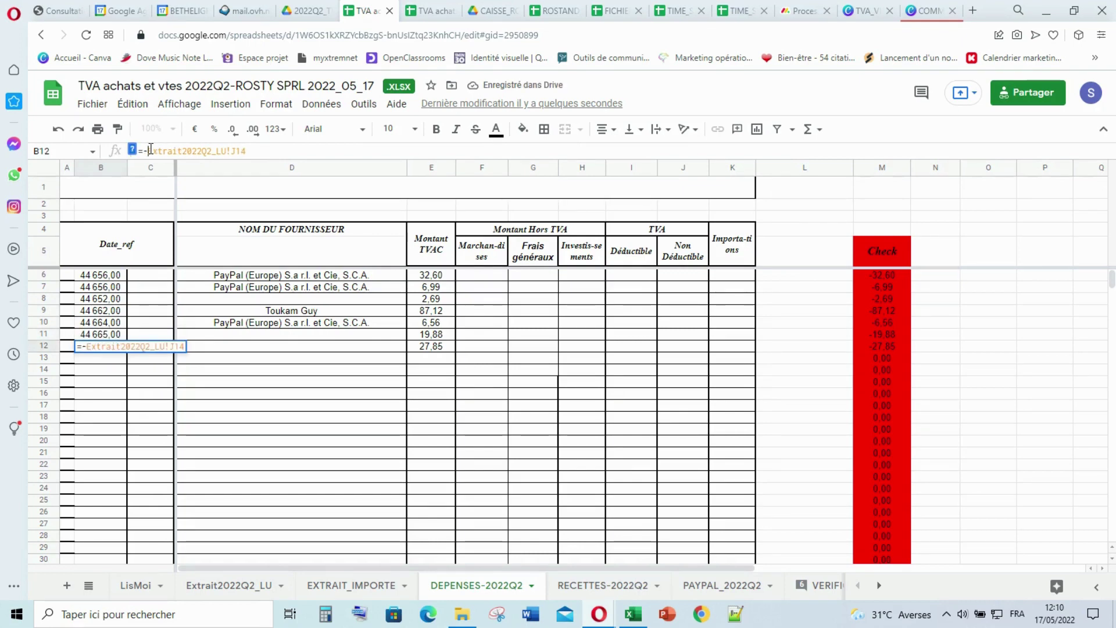
key("BackSpace")
key("Return")
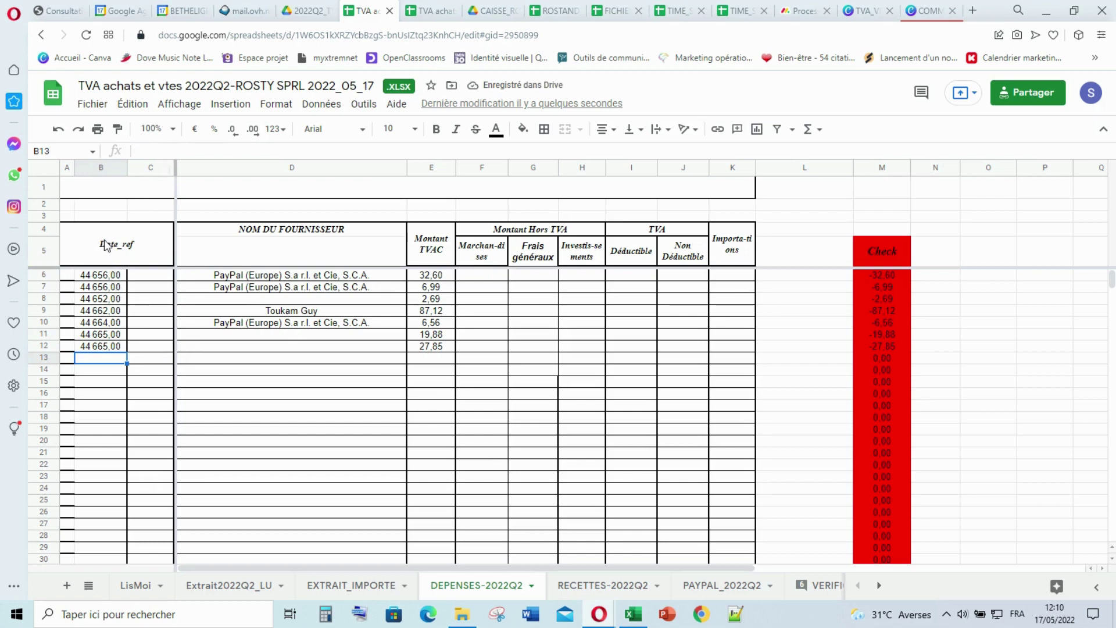
Format column B as Date so it shows 05/04/2022 to 14/04/2022.
left_click(111, 170)
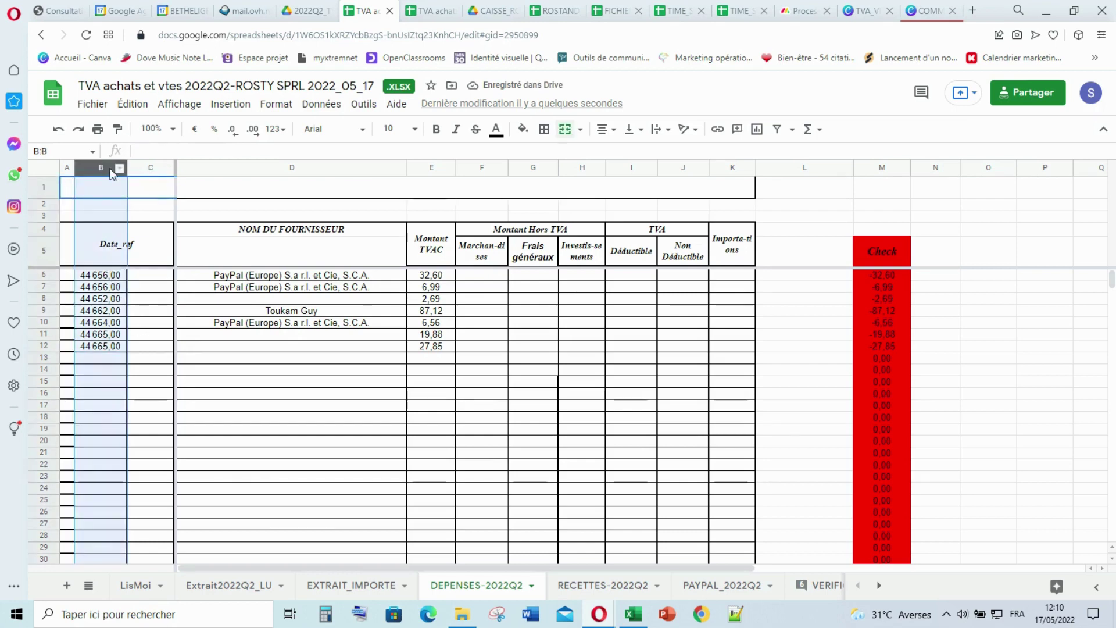
right_click(111, 172)
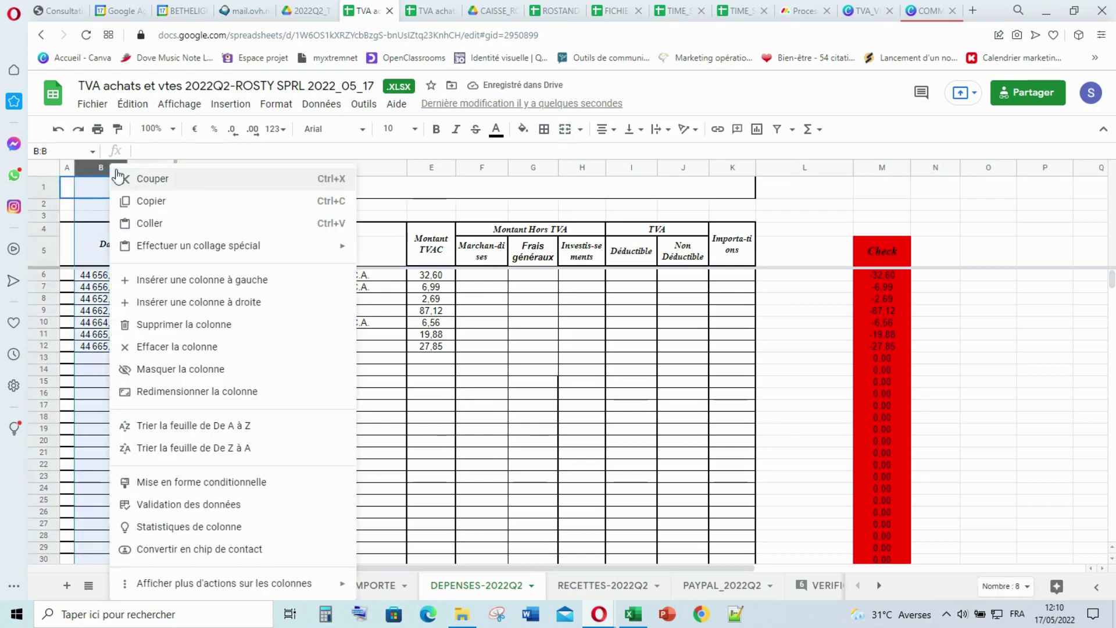
left_click(286, 129)
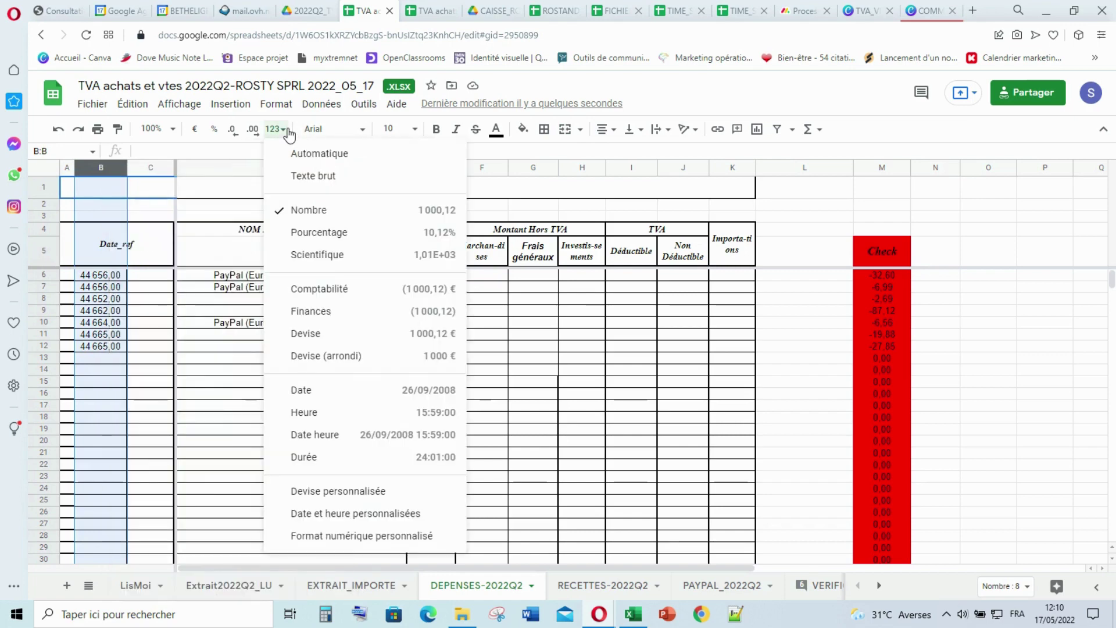
left_click(314, 390)
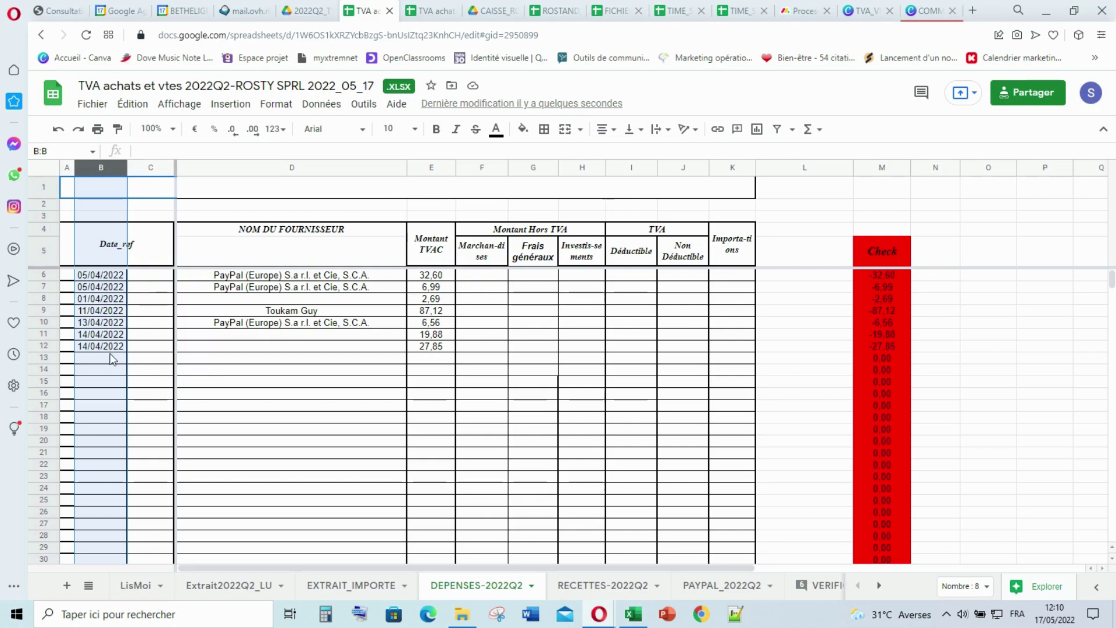
left_click(342, 373)
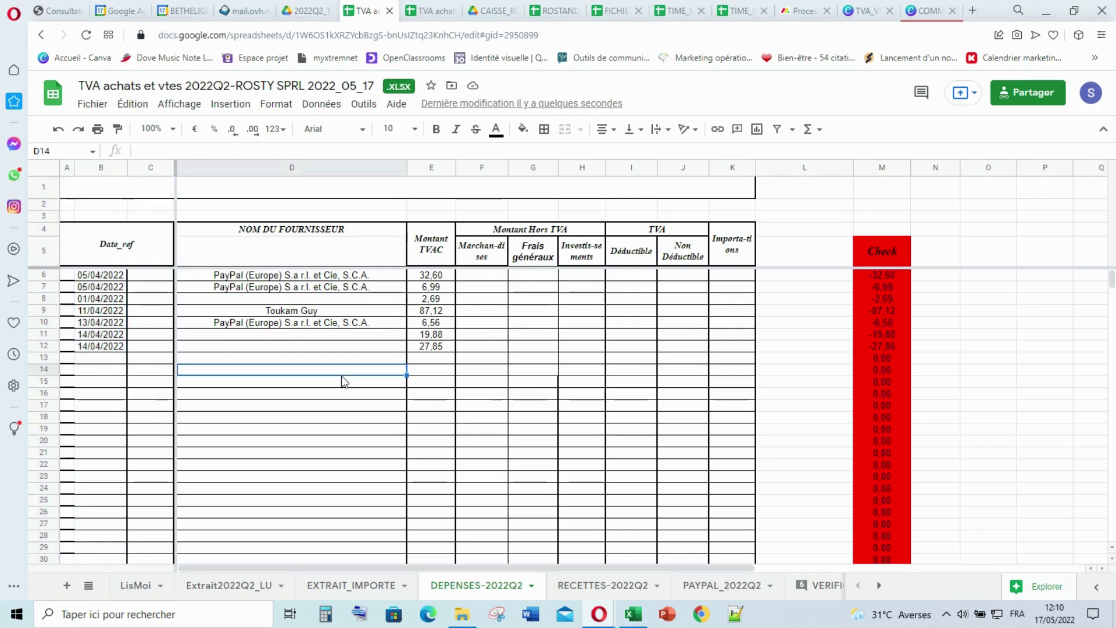
Copy the PARTICIPATION AUX FRAIS DE TENUE DE VOTRE COMPTE wording from Extrait2022Q2_LU cell Q18.
left_click(251, 303)
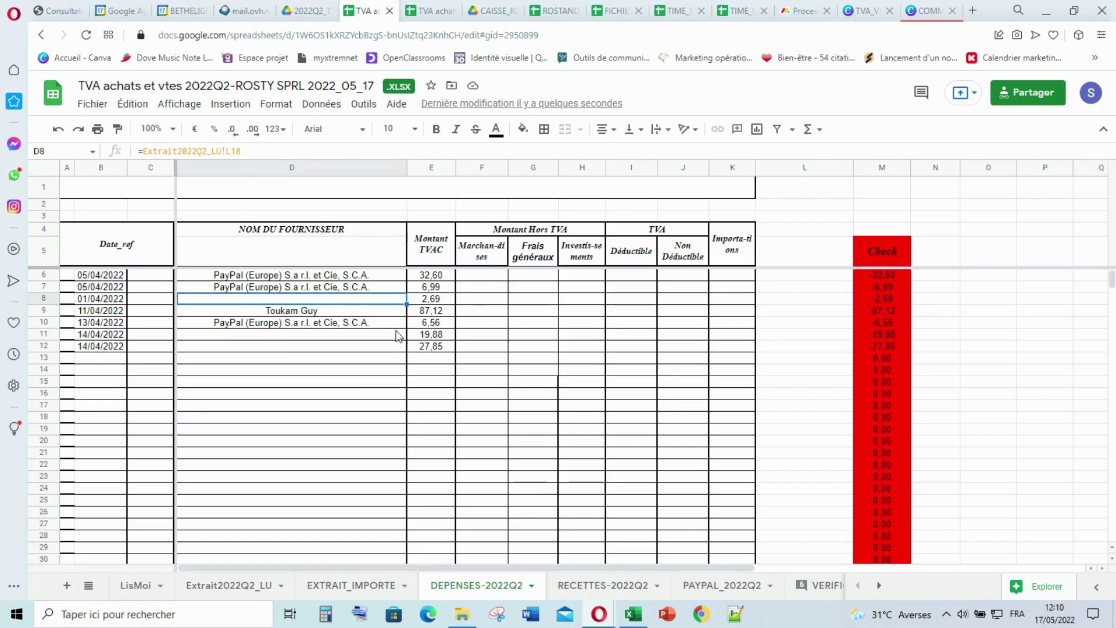
left_click(226, 594)
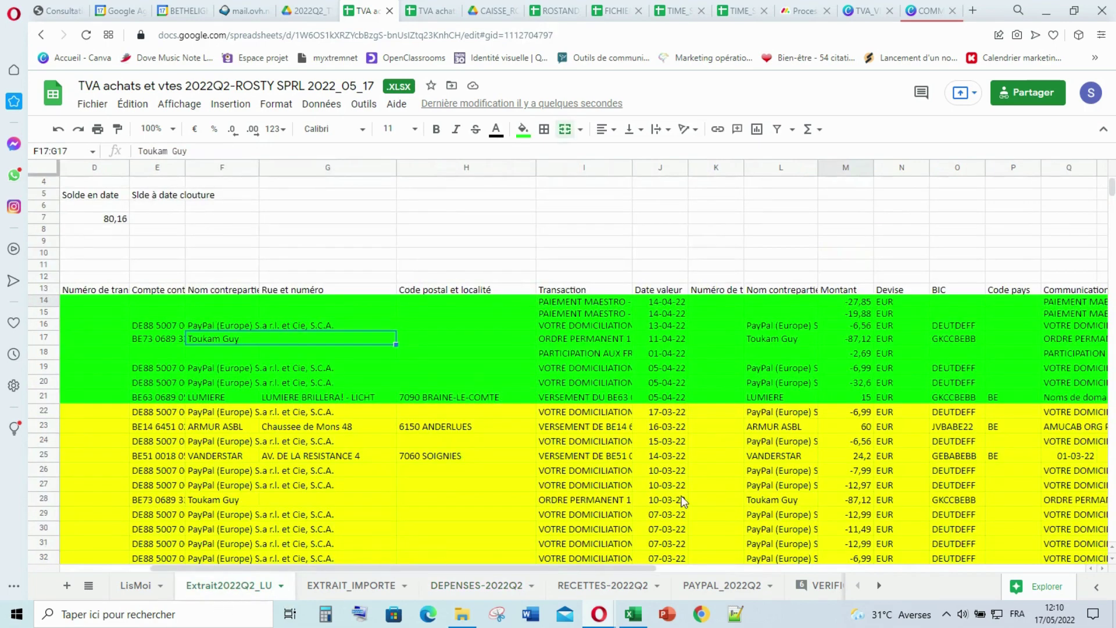
left_click(42, 352)
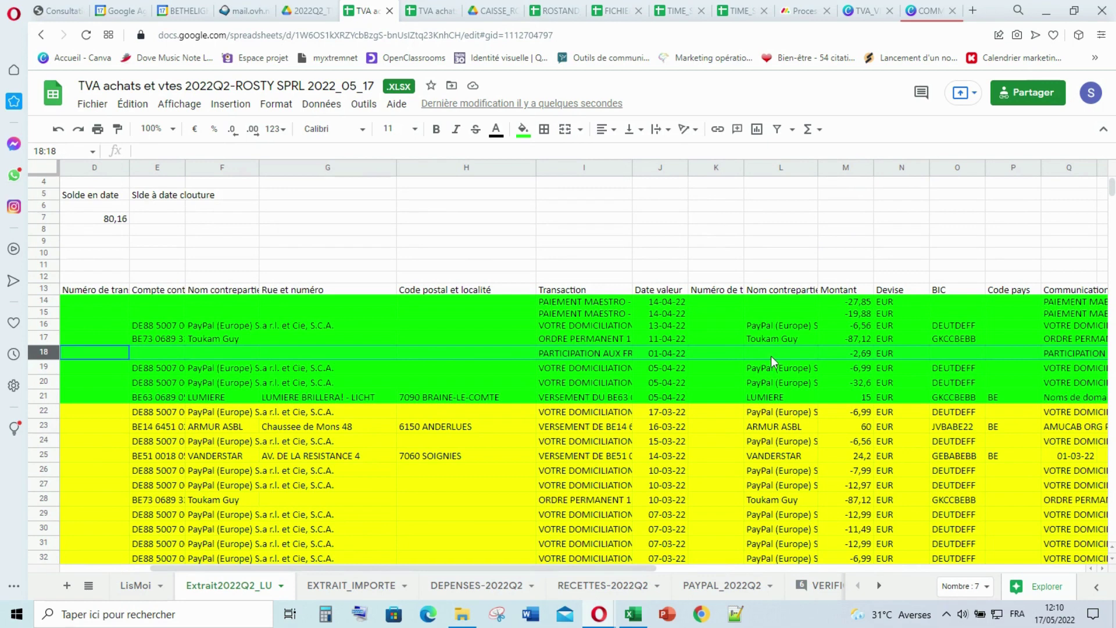
left_click(1065, 357)
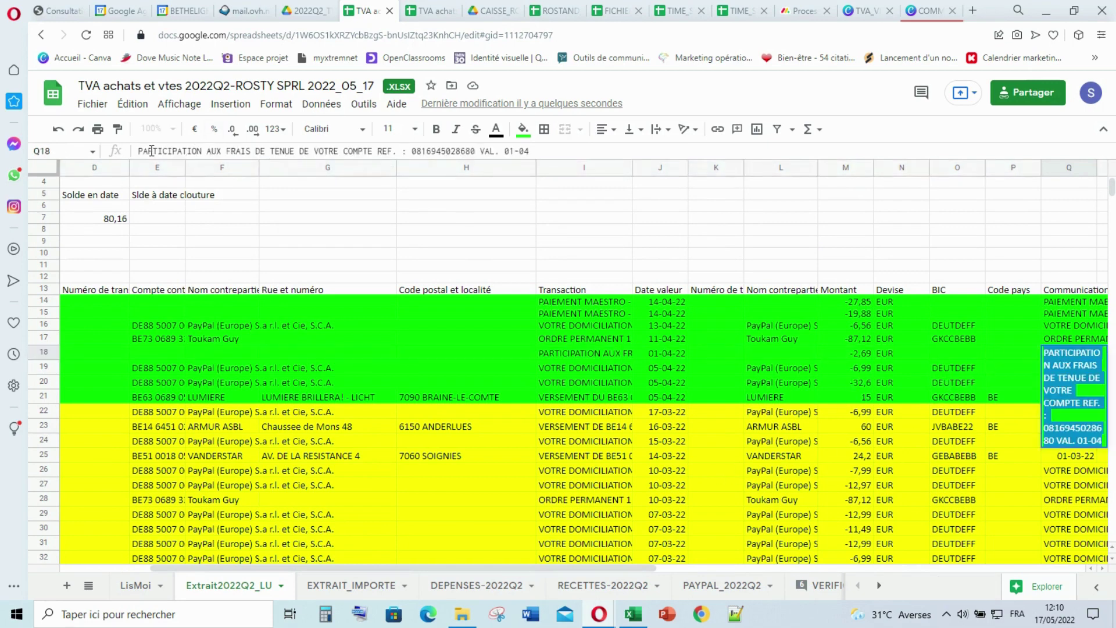
mouse_move(139, 151)
left_mouse_down()
mouse_move(395, 154)
mouse_move(378, 151)
left_mouse_up()
key("ctrl+c")
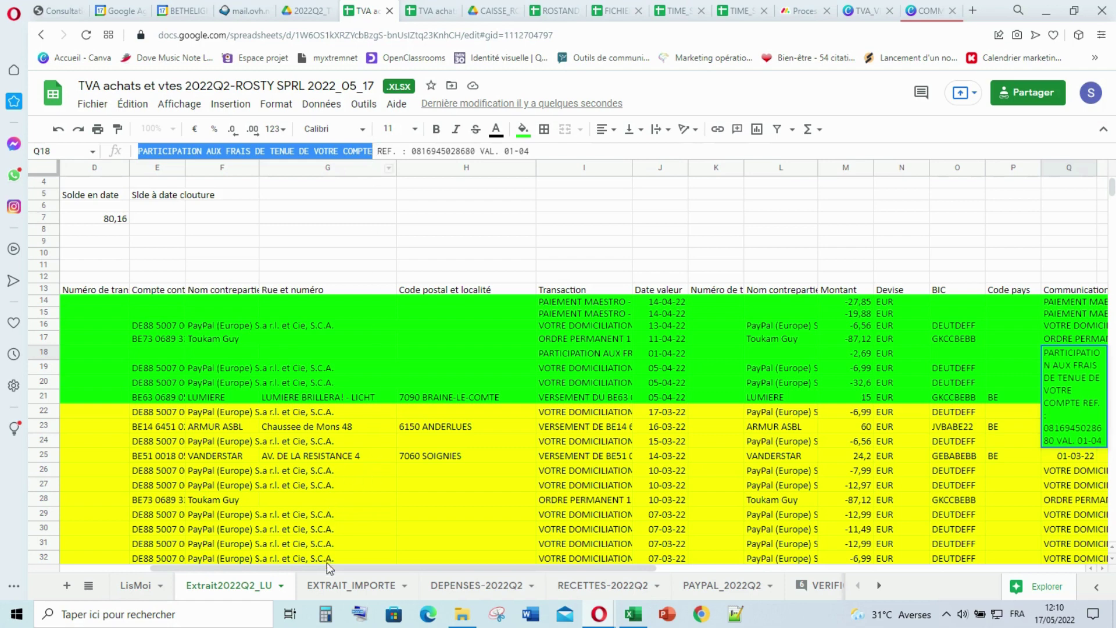
left_click(494, 588)
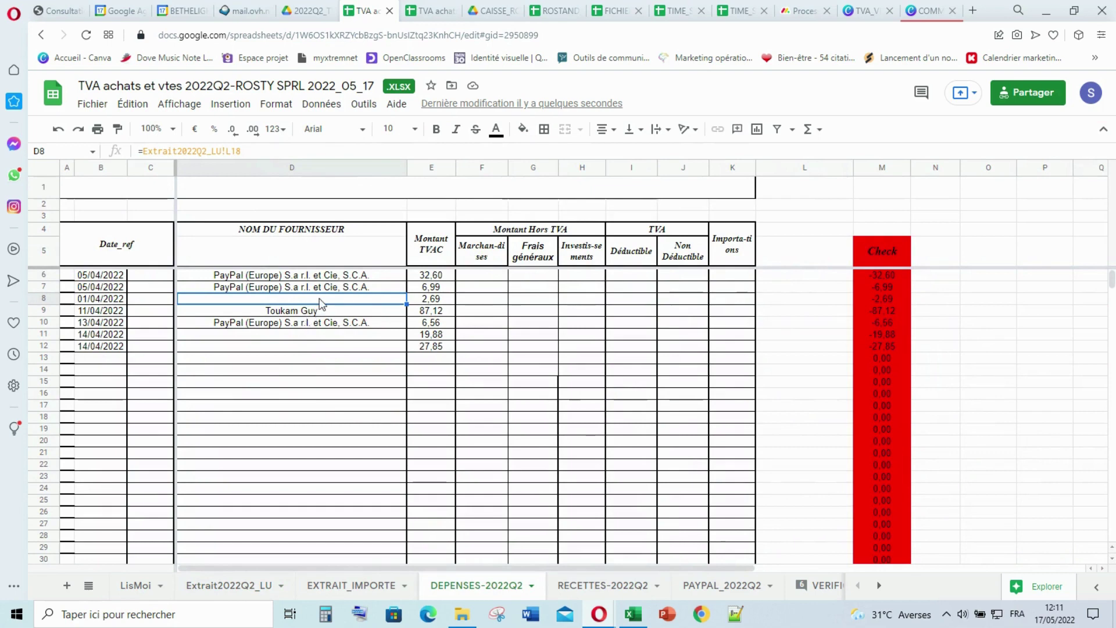
Replace D8's formula with the pasted text PARTICIPATION AUX FRAIS DE TENUE DE VOTRE COMPTE.
double_click(321, 298)
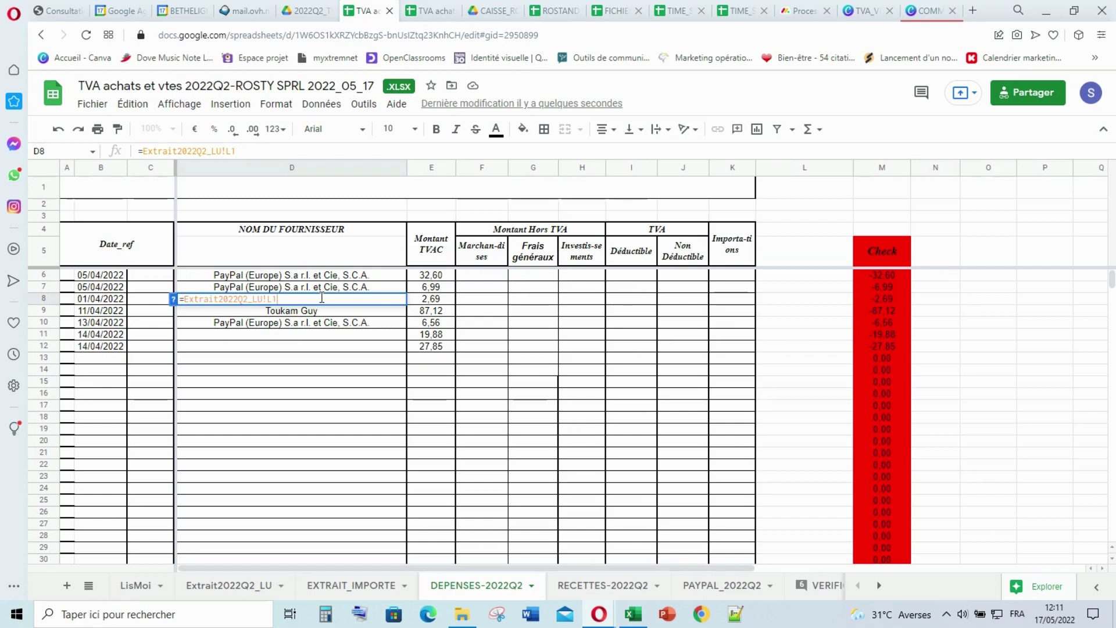
key("BackSpace")
key("BackSpace")
key("BackSpace")
key("BackSpace")
key("BackSpace")
key("BackSpace")
key("BackSpace")
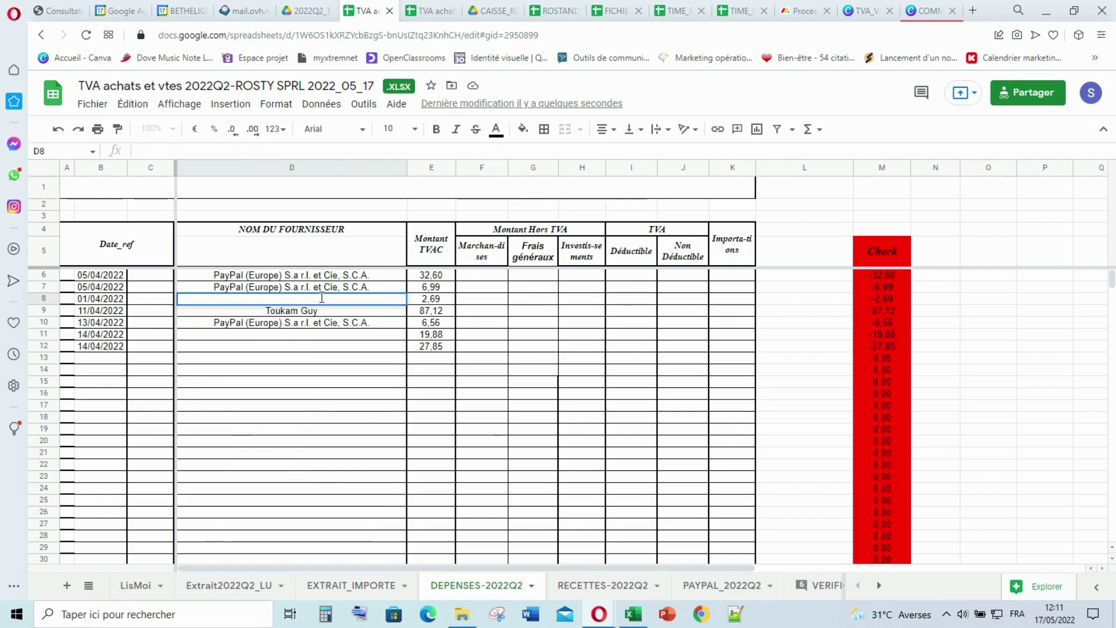
key("ctrl+v")
left_click(290, 349)
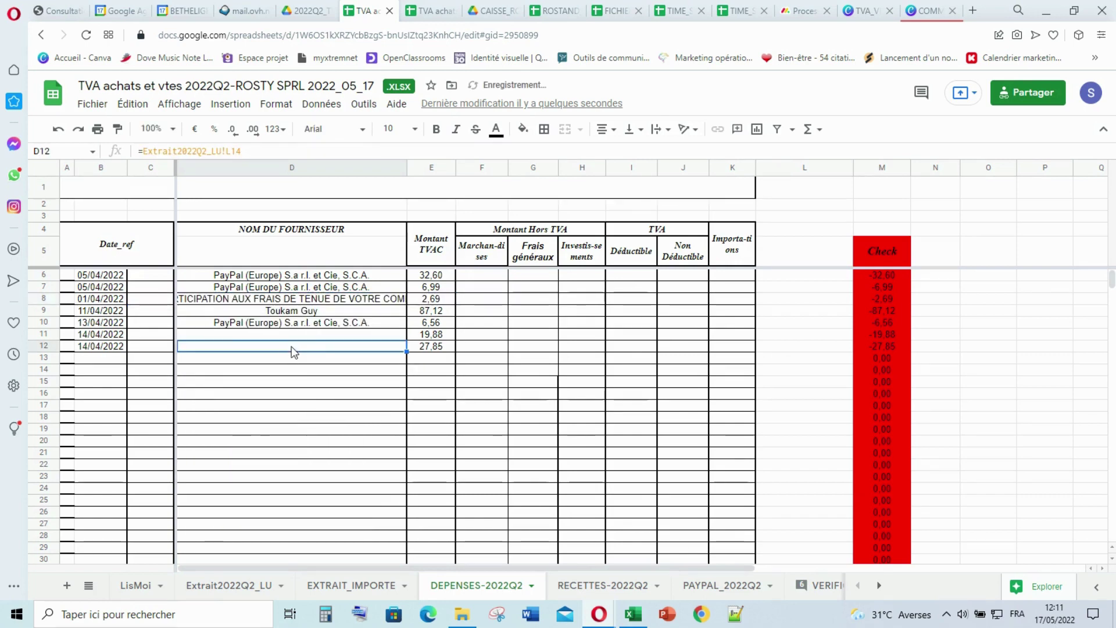
left_click(297, 338)
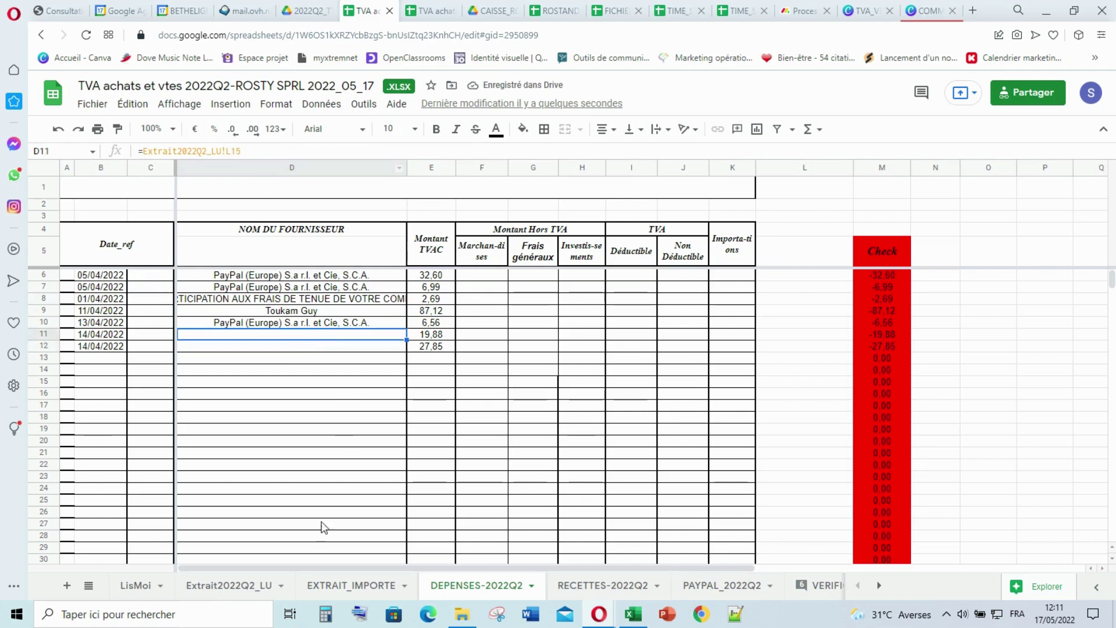
left_click(215, 577)
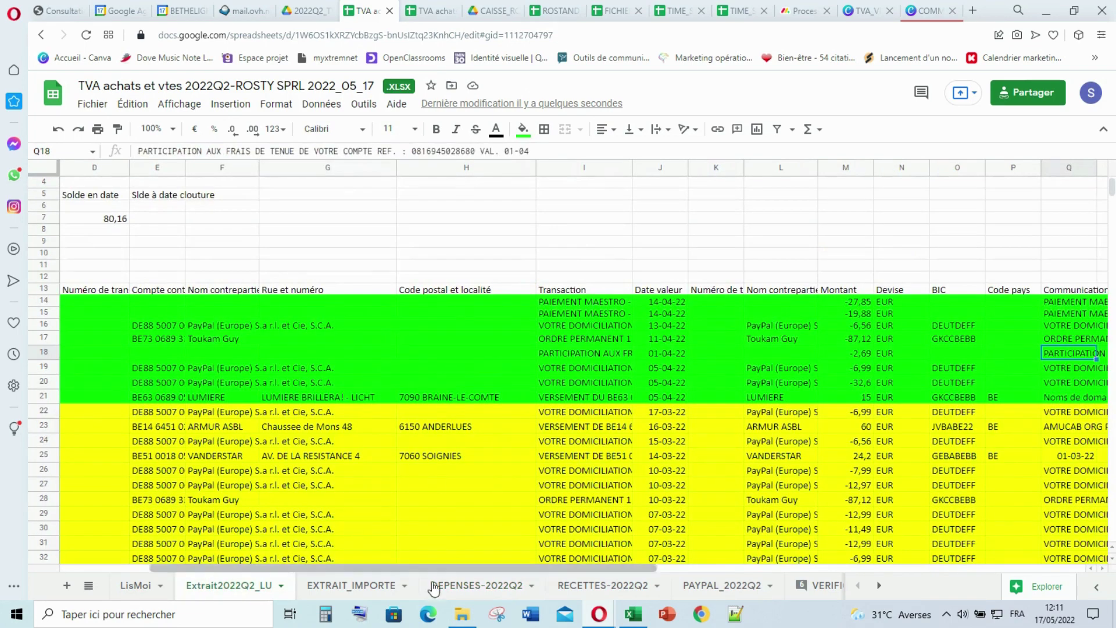
Copy the PAIEMENT MAESTRO - INTERNET wording from Extrait2022Q2_LU cell Q14.
left_click_drag(421, 567, 561, 574)
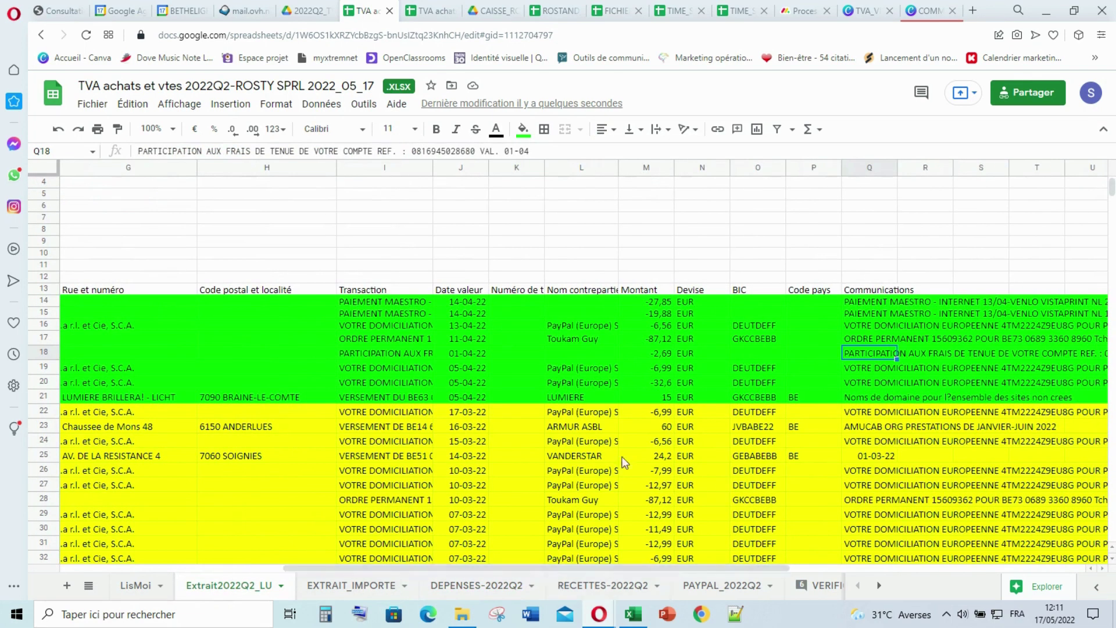
left_click(881, 308)
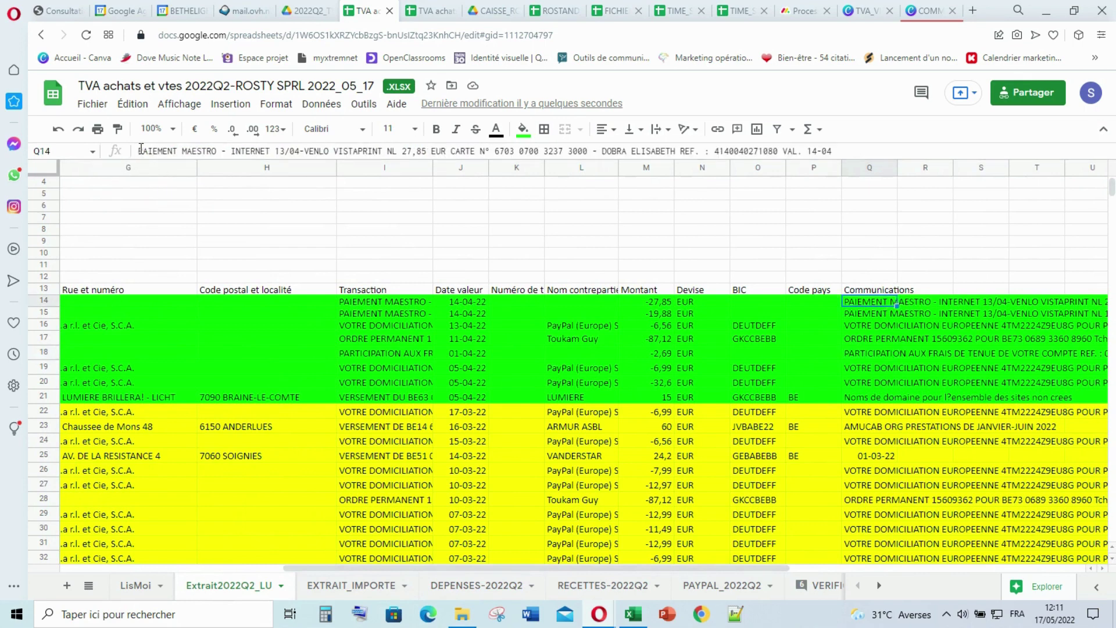
left_click_drag(141, 151, 268, 151)
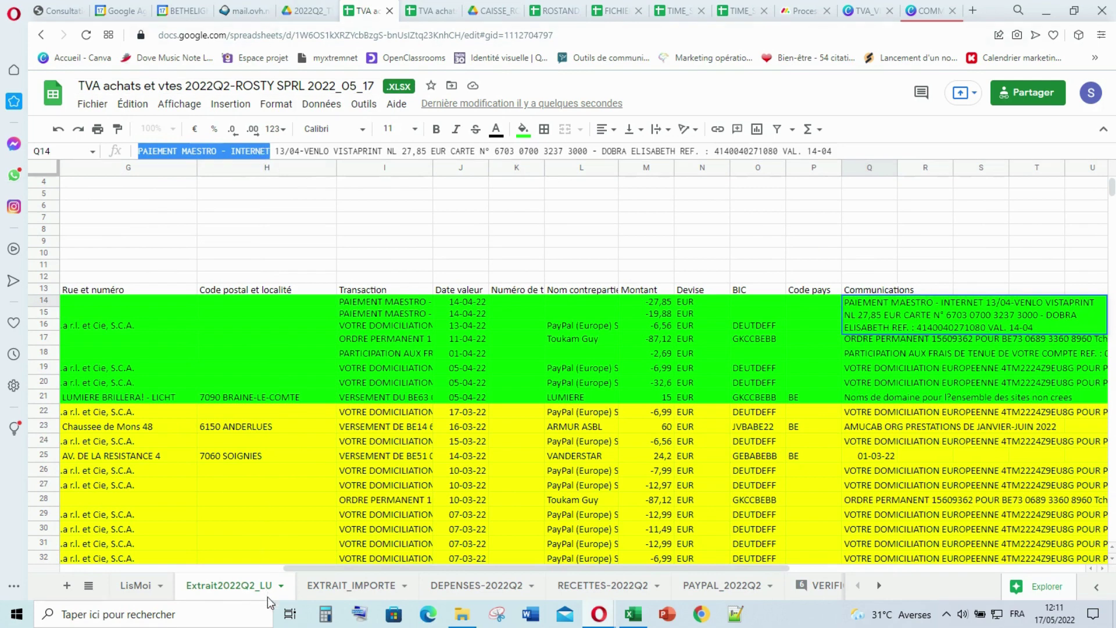
left_click(453, 587)
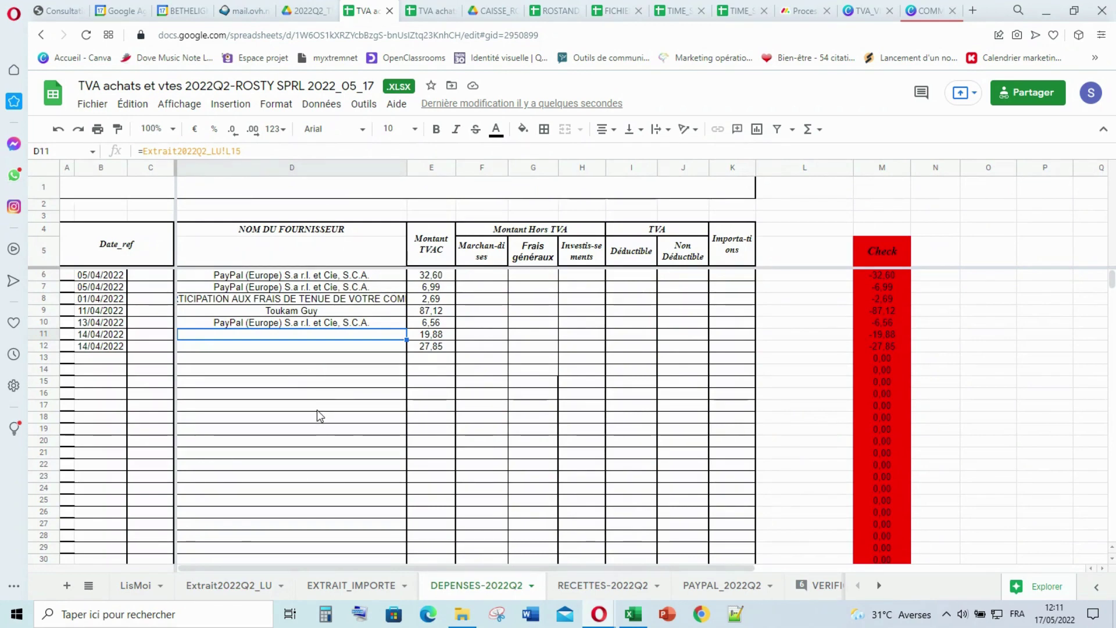
Replace the formulas in D11 and D12 with the pasted text PAIEMENT MAESTRO - INTERNET.
double_click(282, 336)
left_click_drag(291, 339, 181, 351)
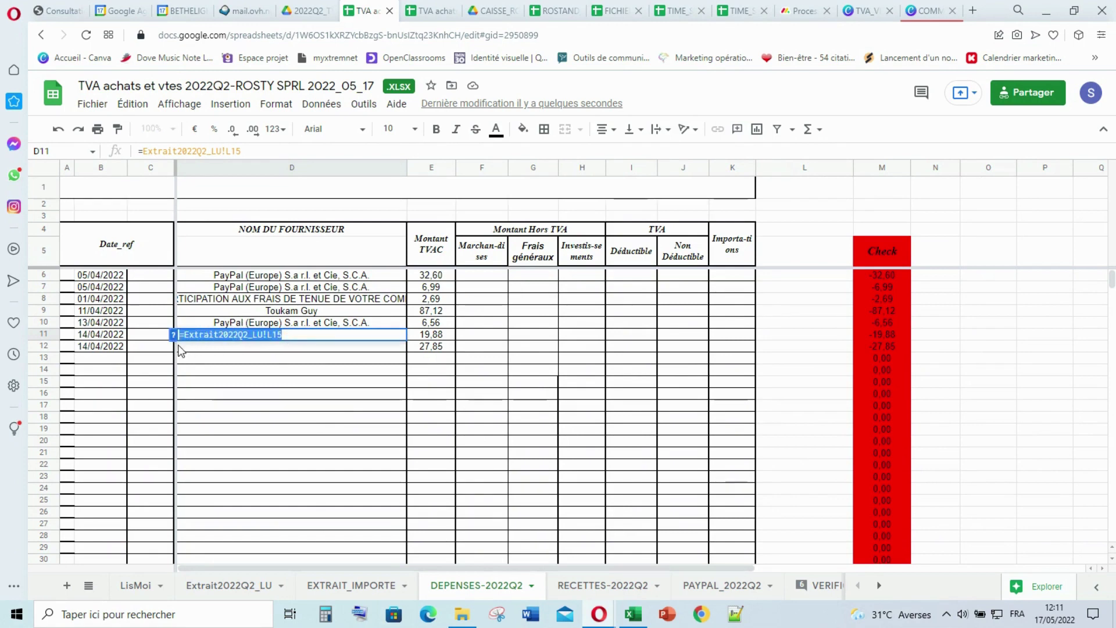
key("BackSpace")
type("PAIEMENT MAESTRO - INTERNET")
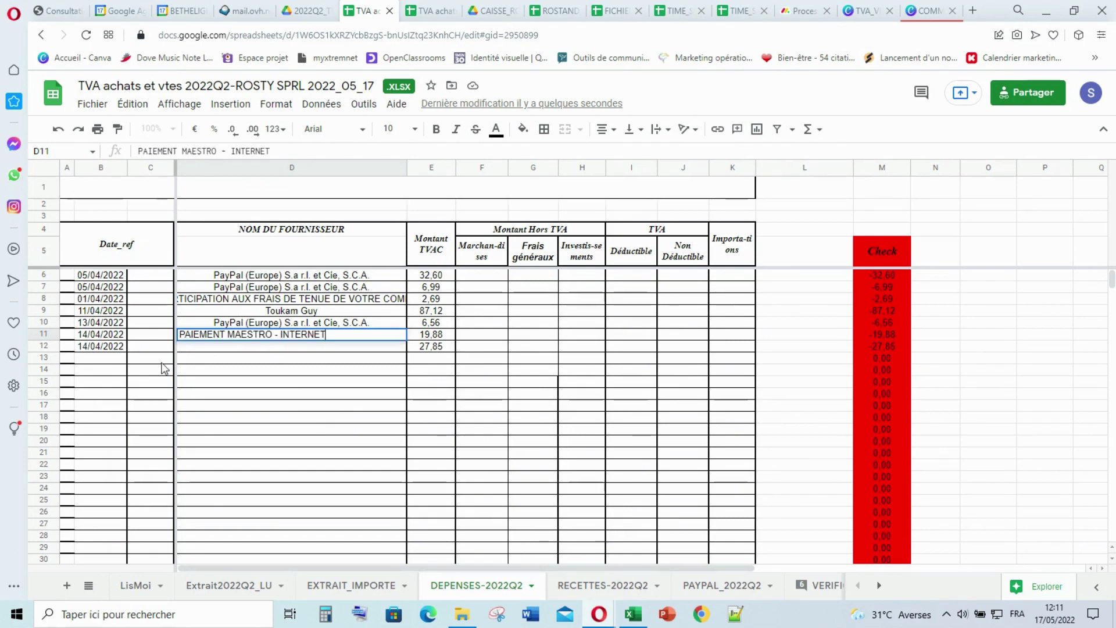
double_click(201, 347)
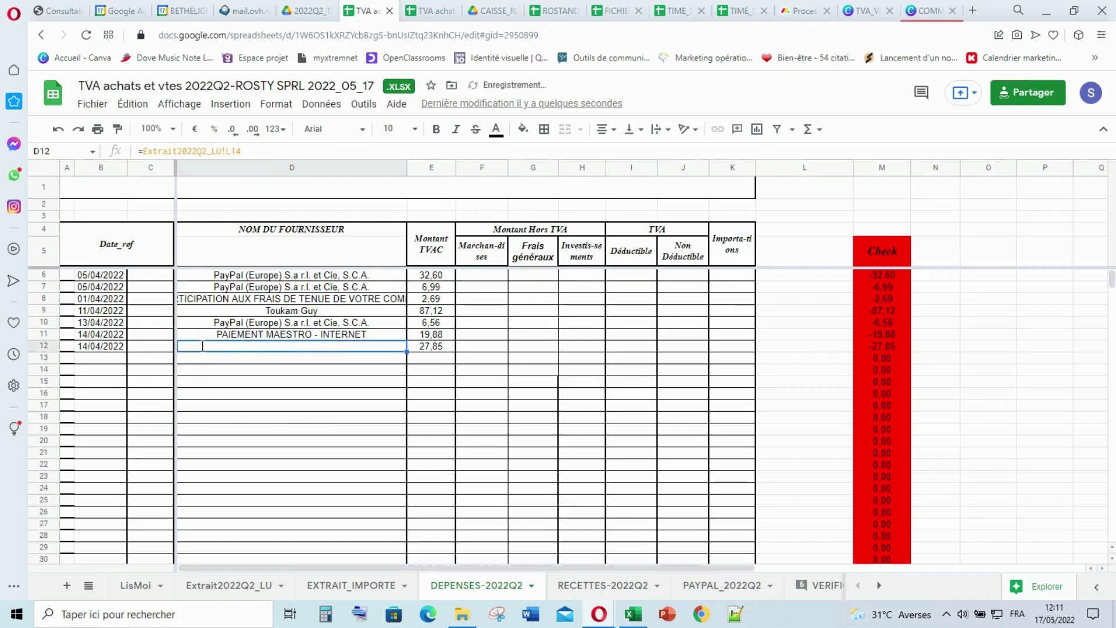
key("ctrl+a")
key("BackSpace")
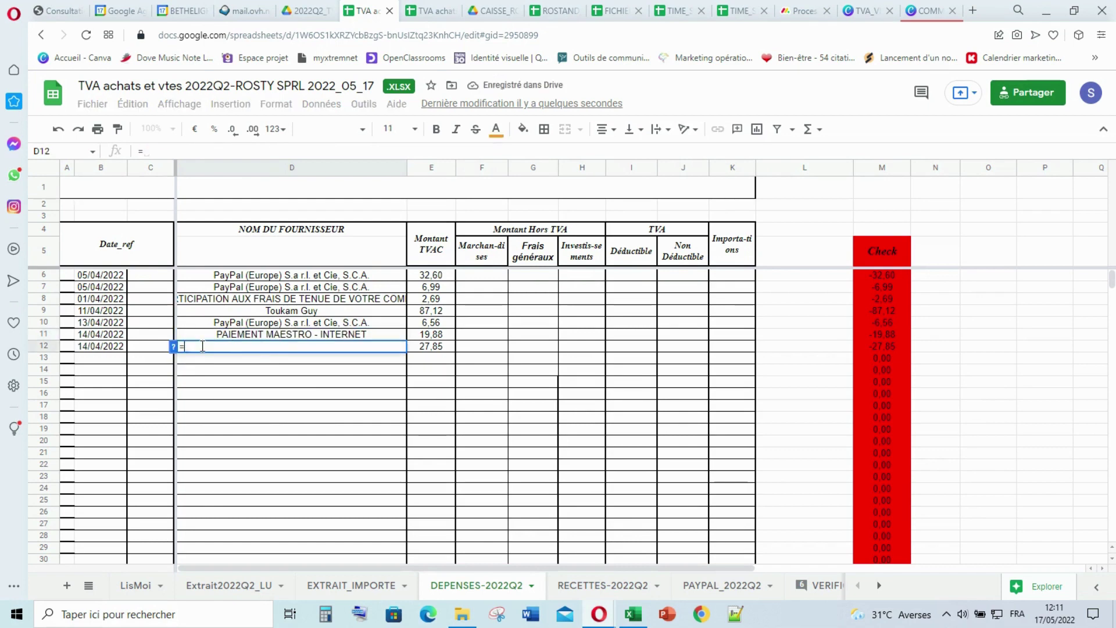
type("PAIEMENT MAESTRO - INTERNET")
left_click(202, 417)
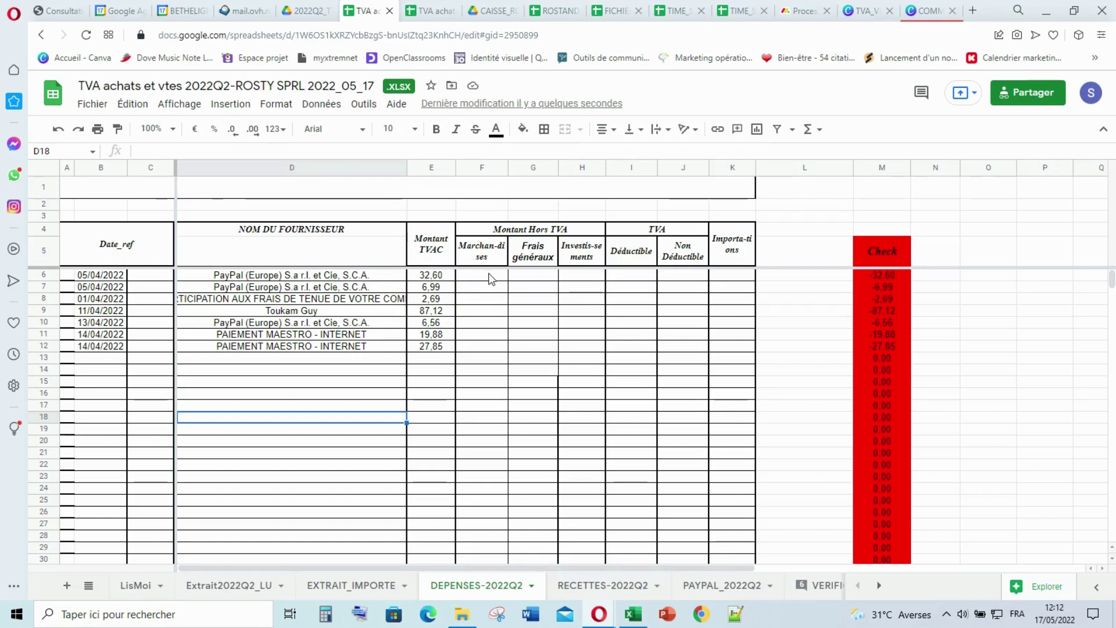
Enter =E6, =E7 and =E10 in Marchandises cells F6, F7, F10 (32.60, 6.99, 6.56).
left_click(492, 280)
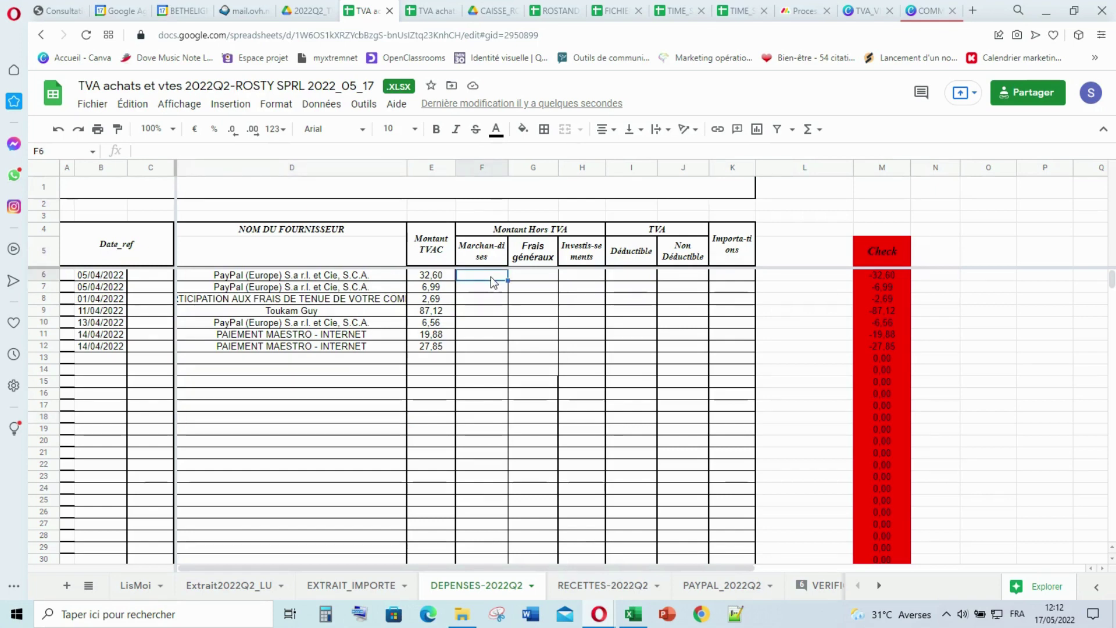
type("=")
left_click(434, 278)
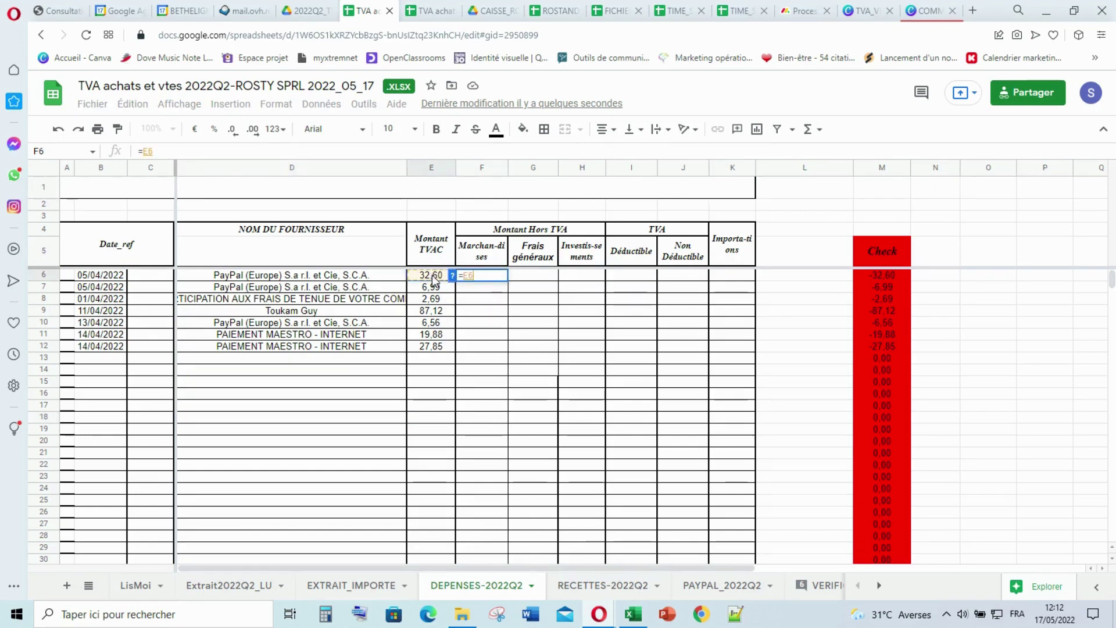
key("Return")
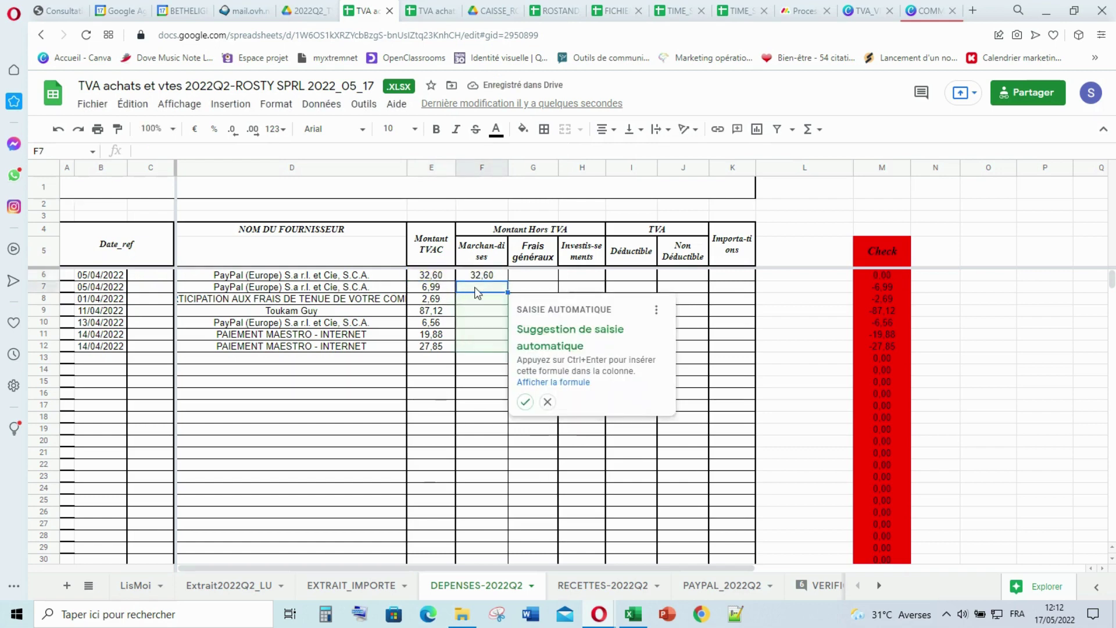
type("=")
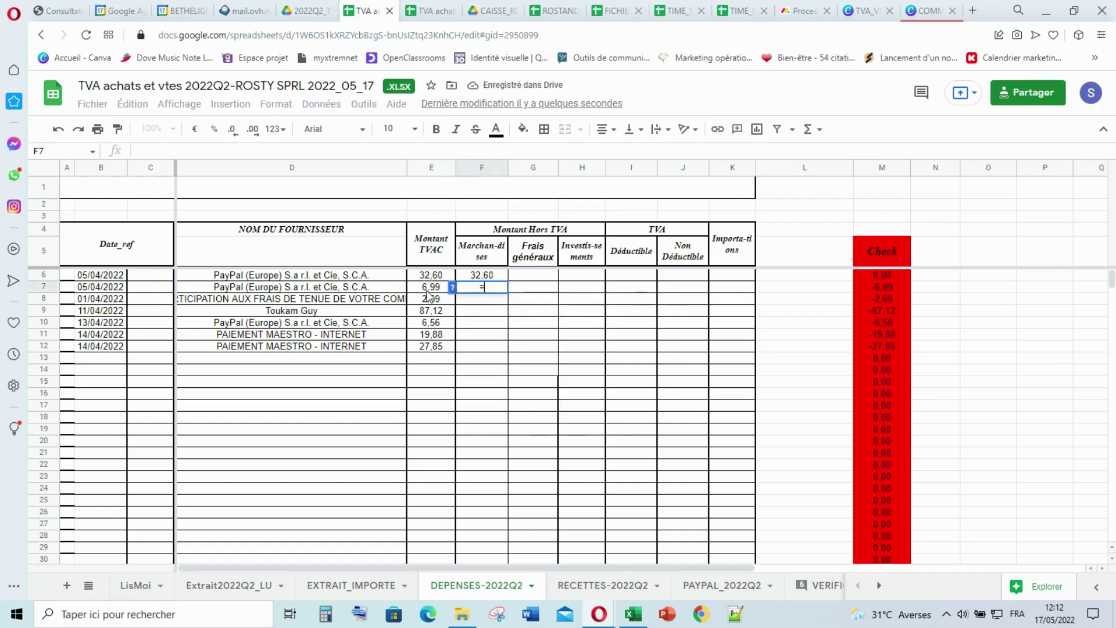
left_click(430, 290)
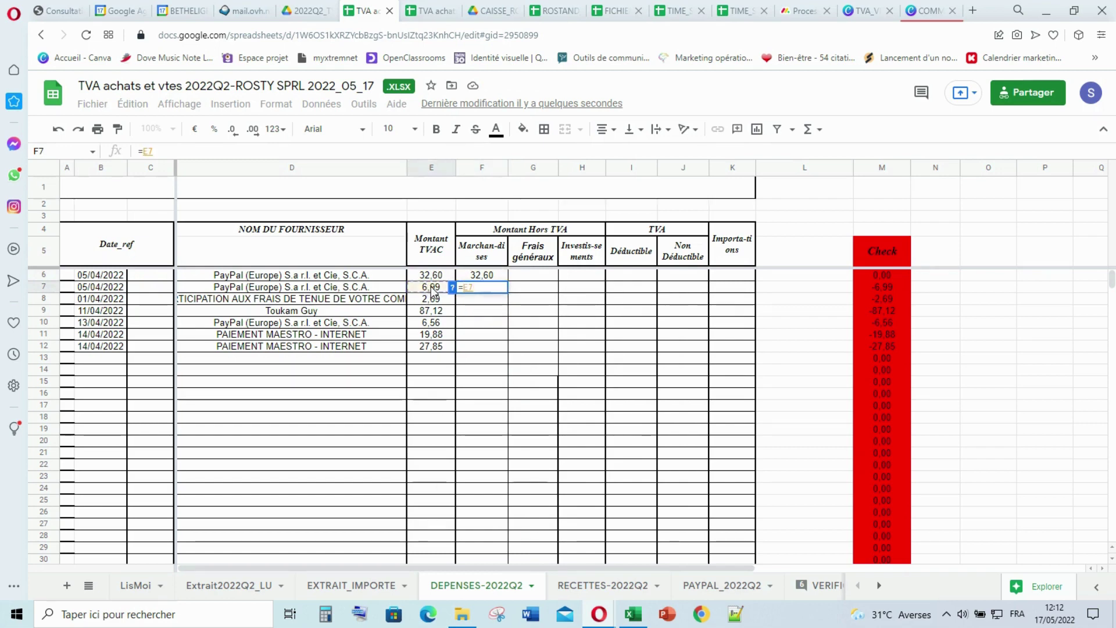
key("Return")
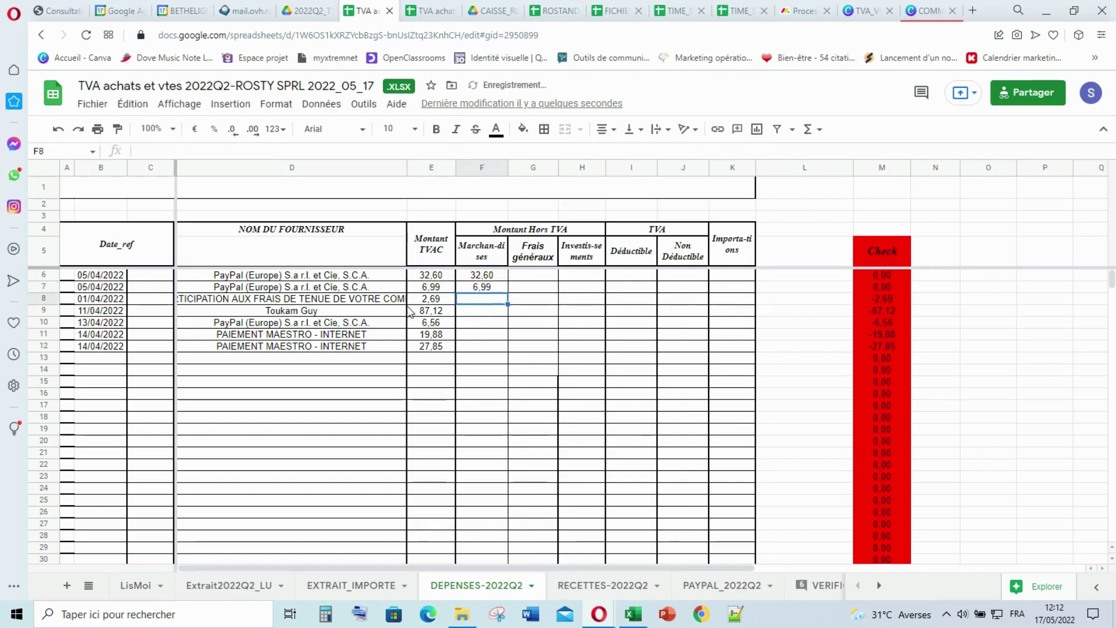
left_click(466, 323)
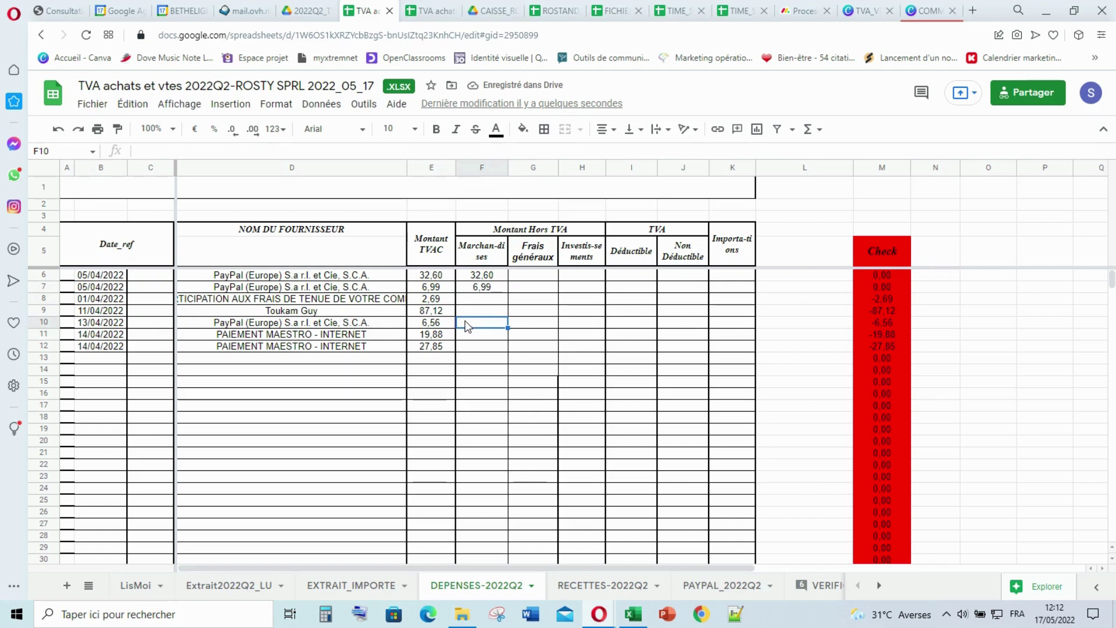
type("=")
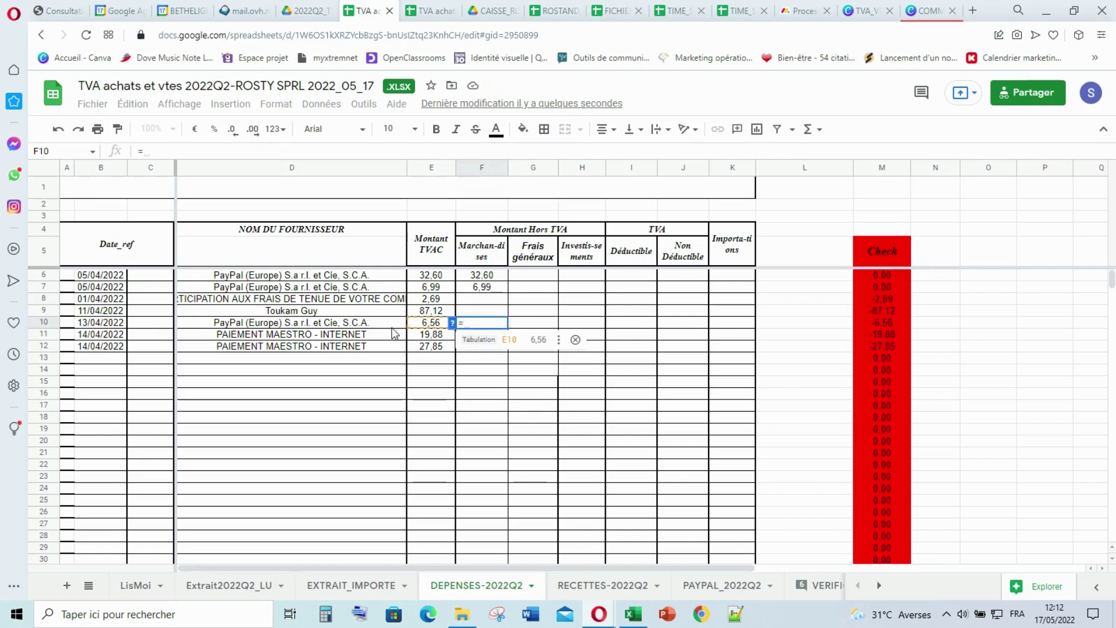
left_click(429, 325)
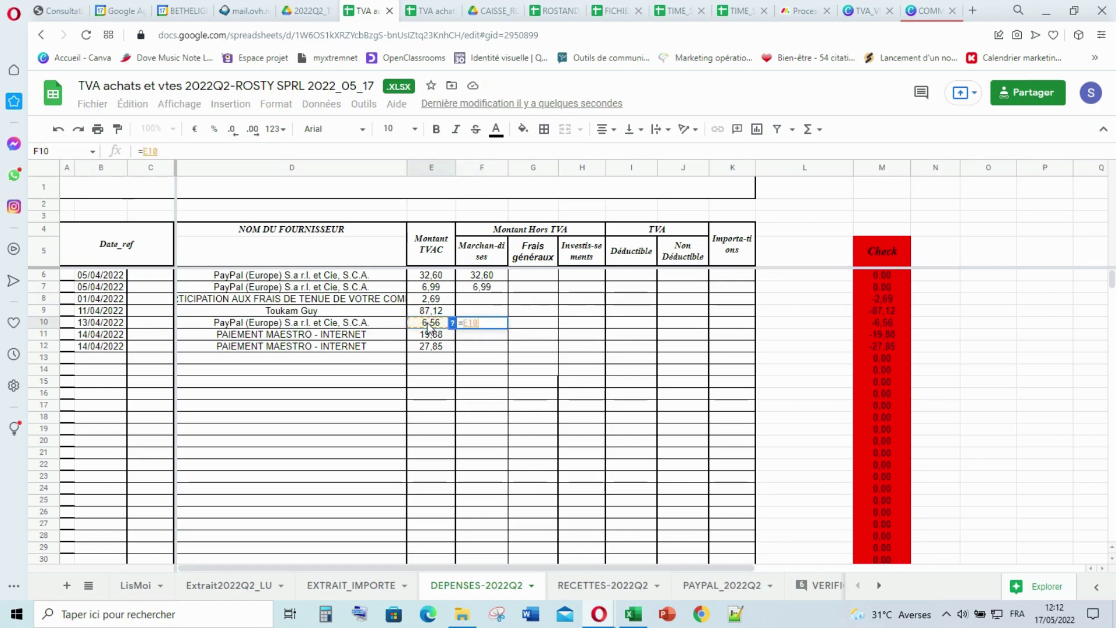
key("Return")
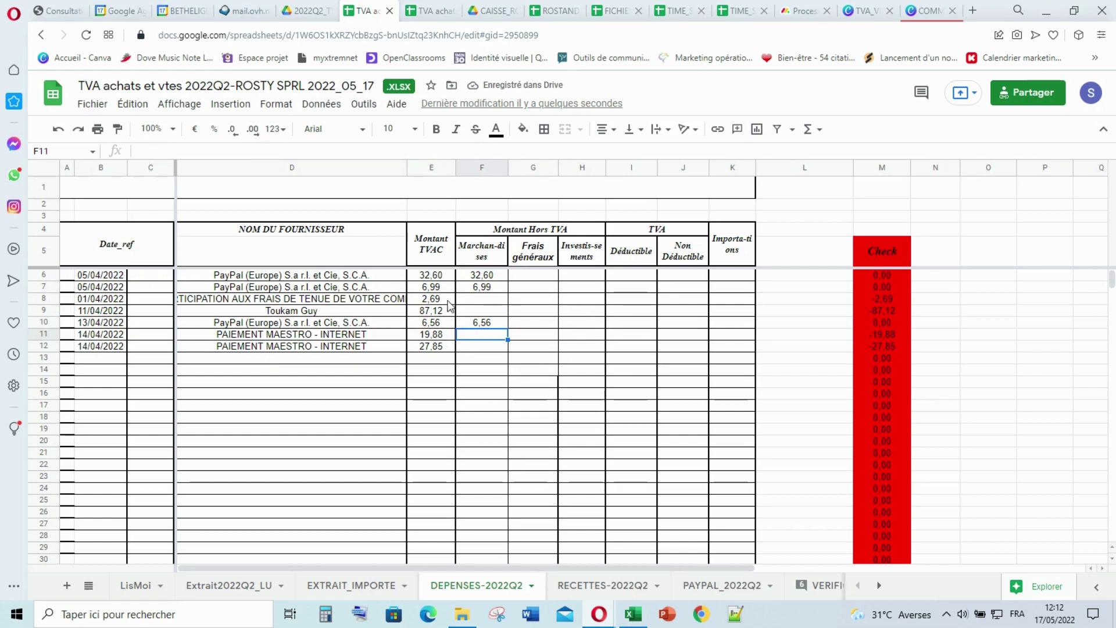
left_click(533, 302)
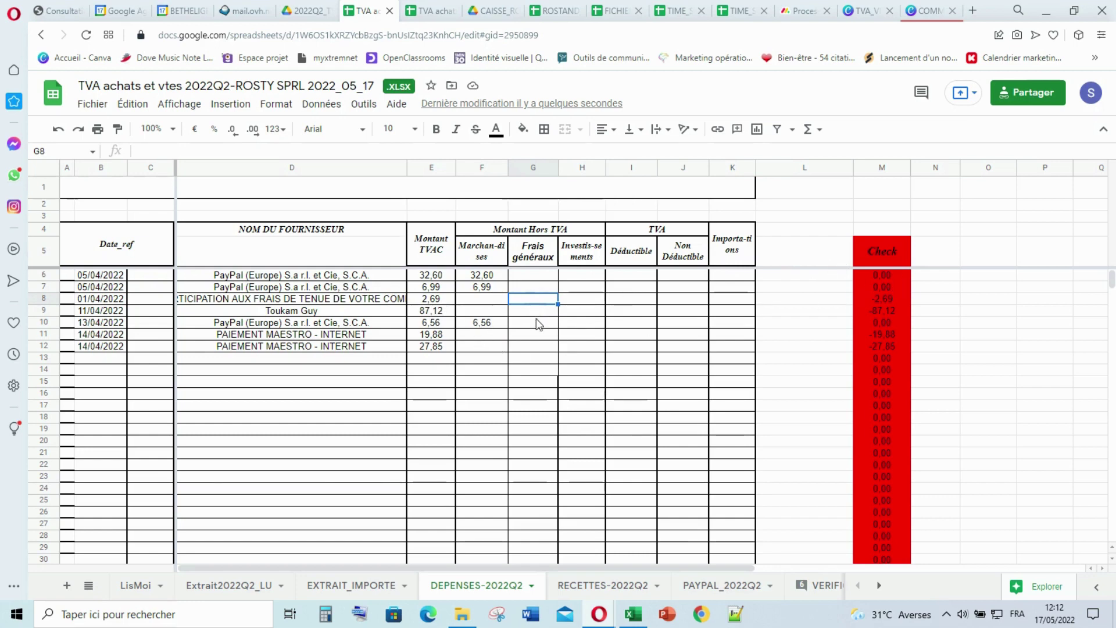
Enter =E8 in G8 and =E11 in G11, fill down to G12 (2.69, 19.88, 27.85).
type("=")
left_click(443, 301)
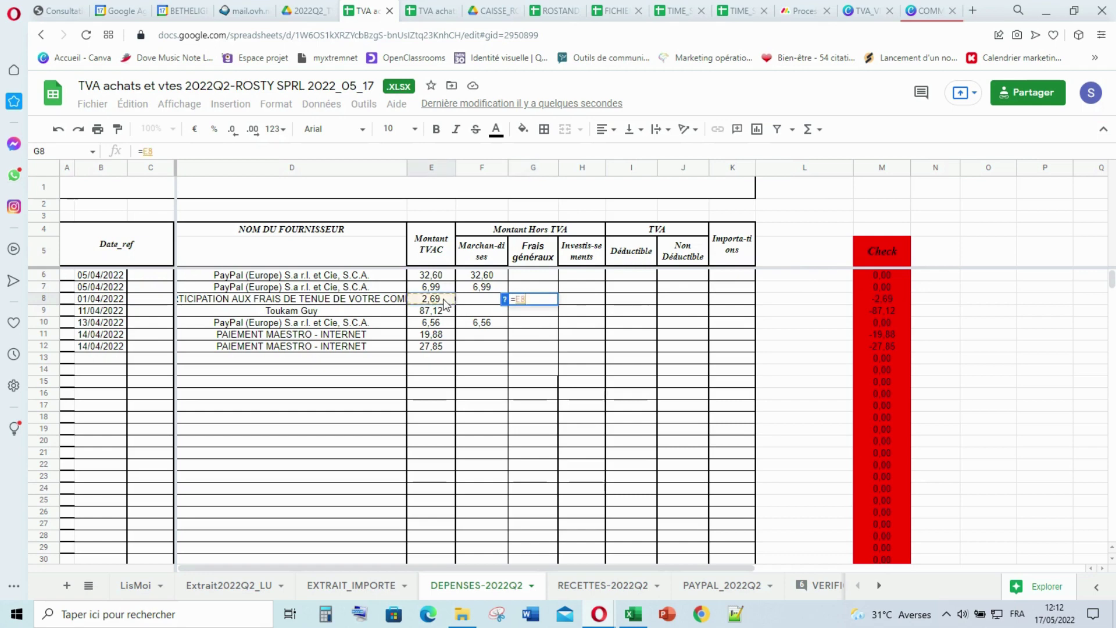
key("Return")
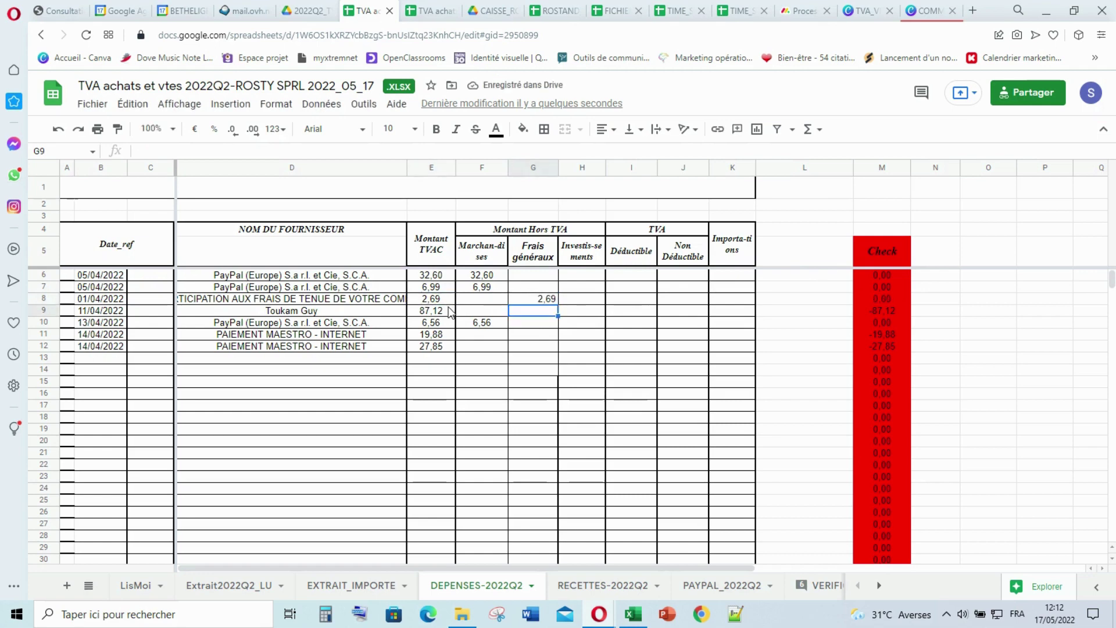
left_click(521, 337)
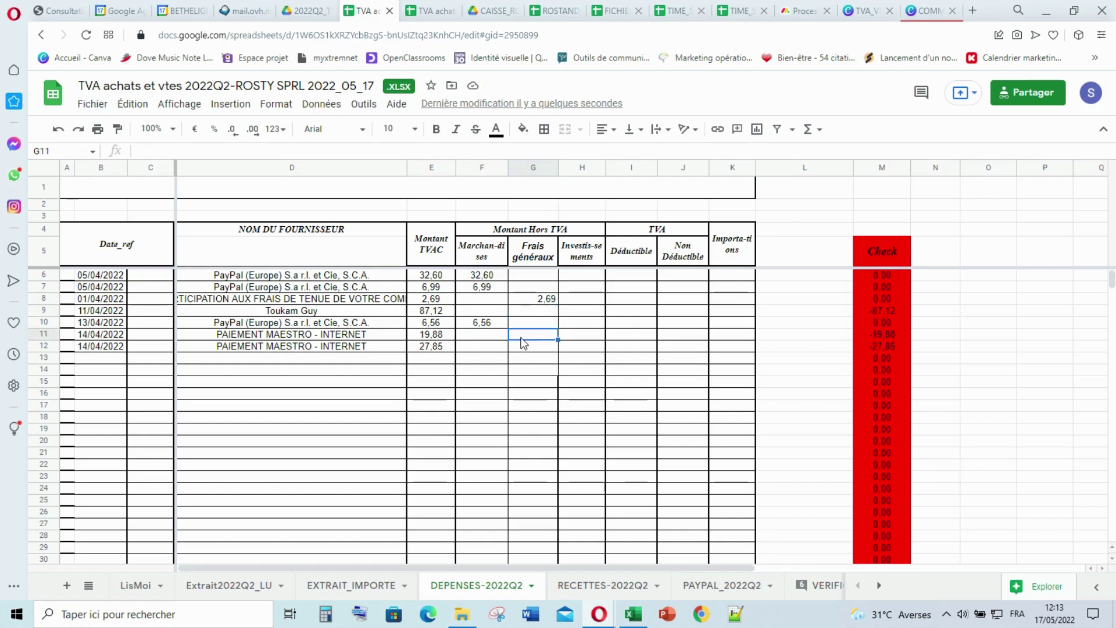
type("=")
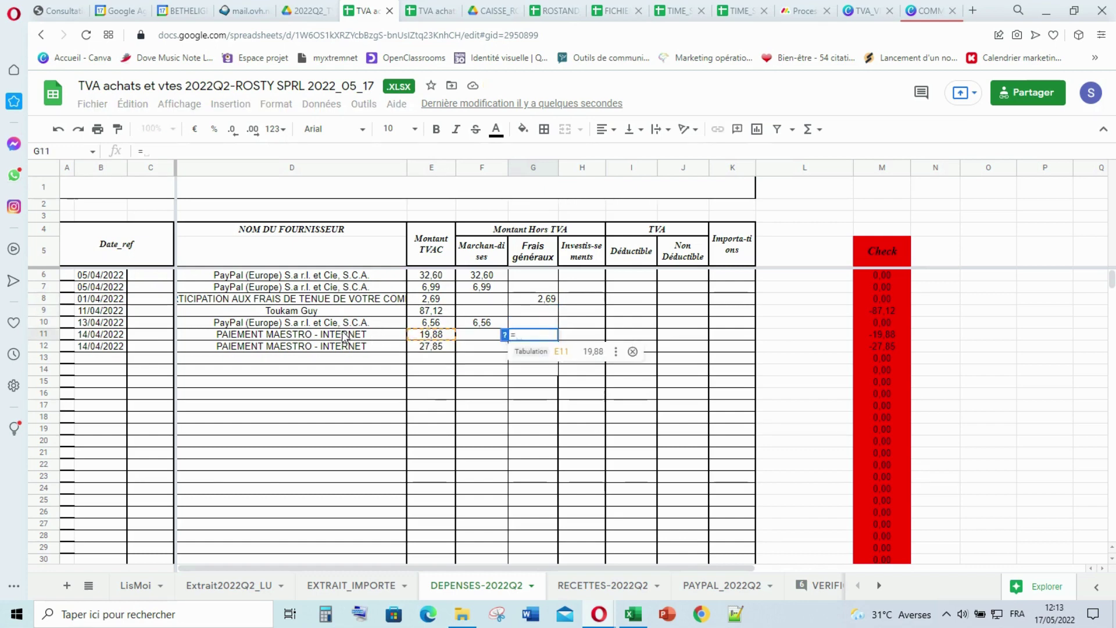
left_click(445, 336)
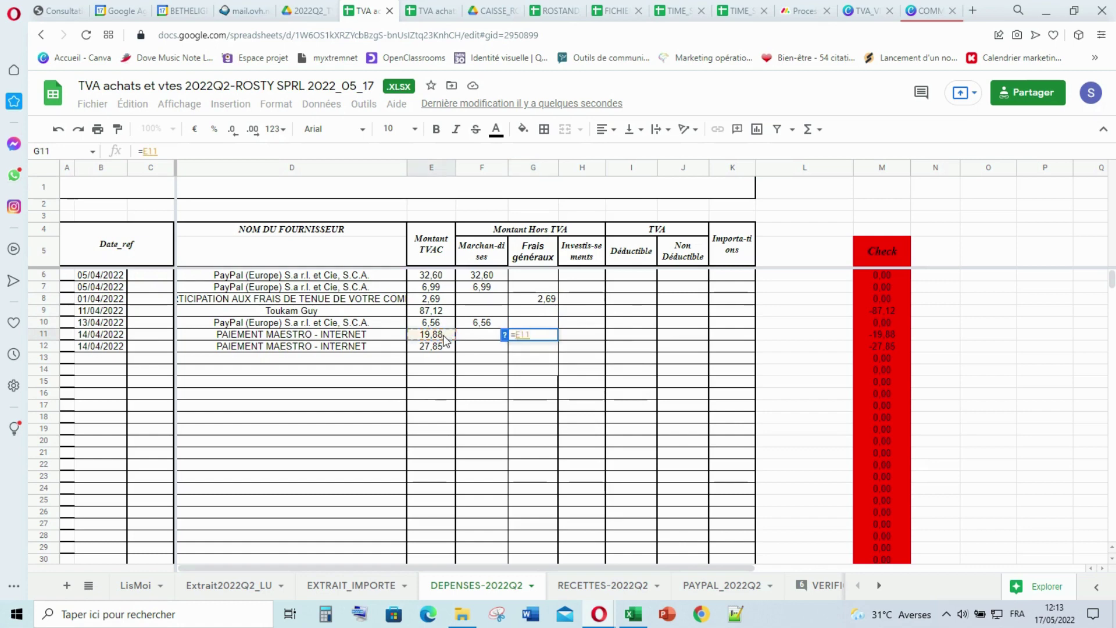
key("Return")
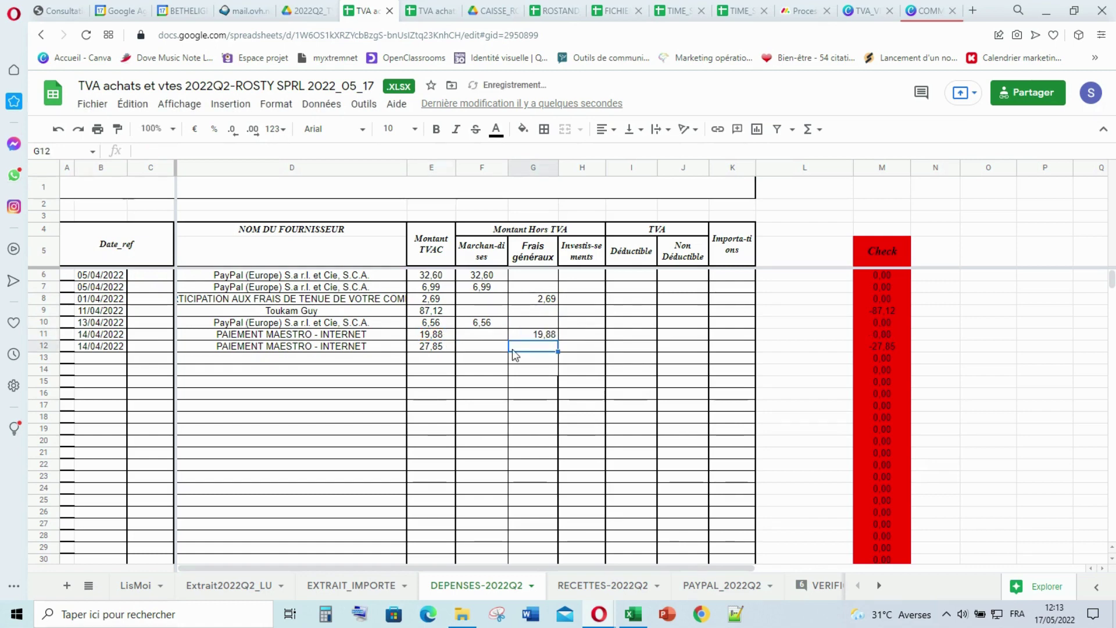
left_click(553, 337)
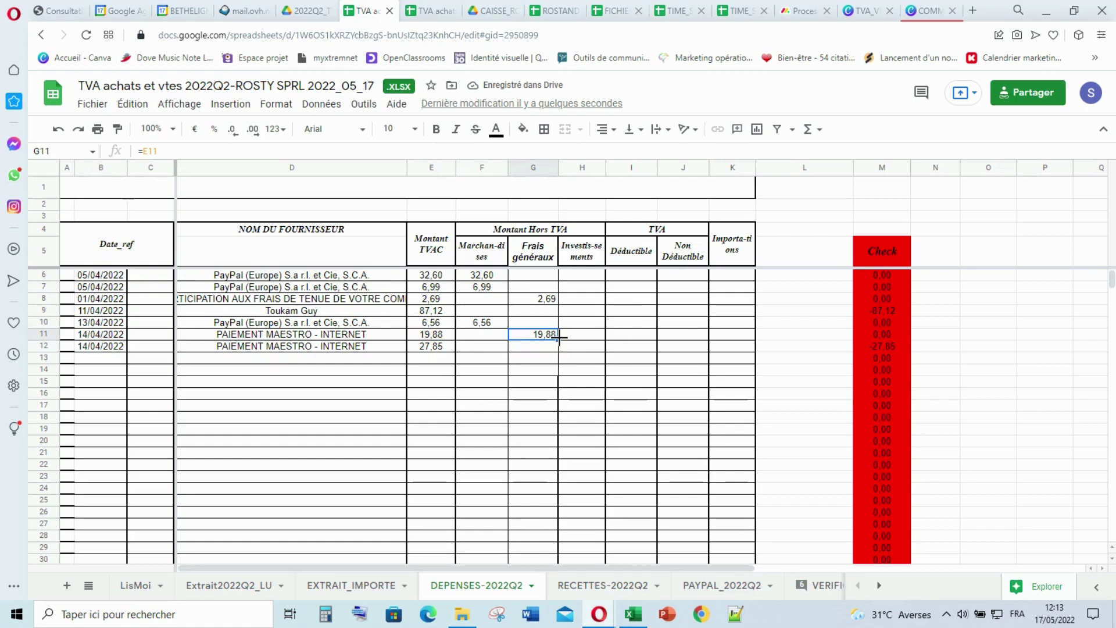
left_click_drag(557, 339, 559, 348)
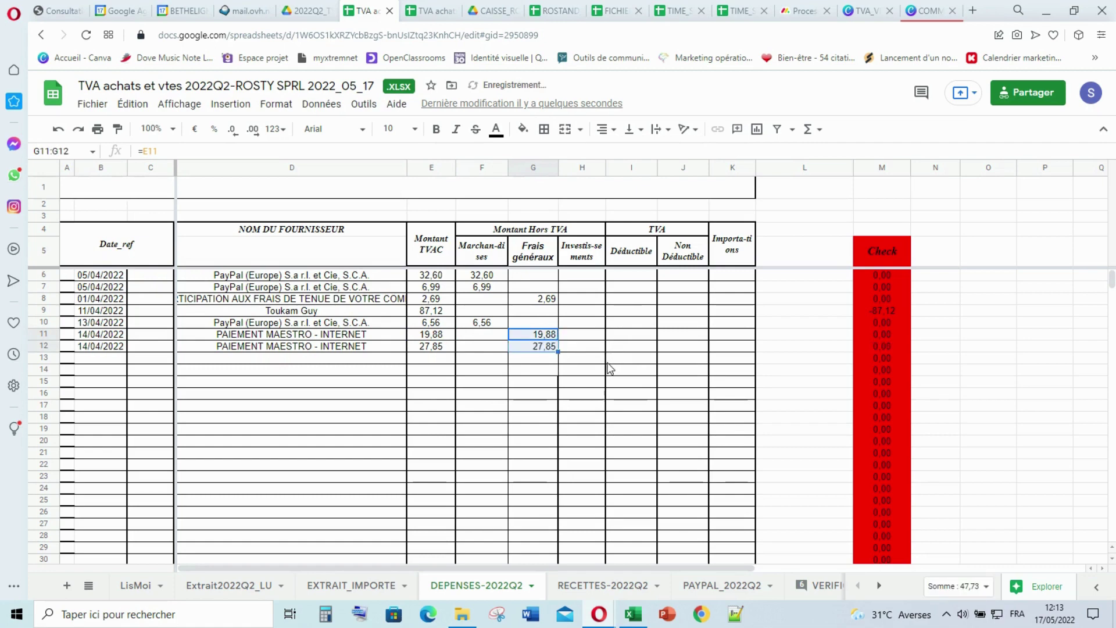
left_click(604, 361)
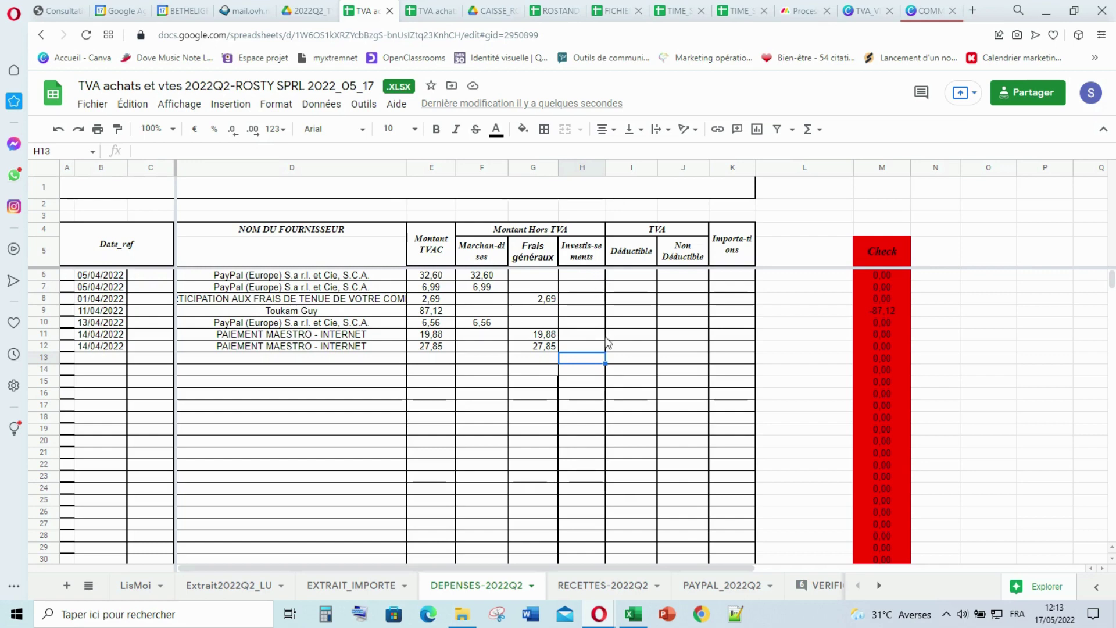
Enter =E9/1,21 in G9 for a net 72,00, after abandoning a formula begun in G10.
left_click(540, 321)
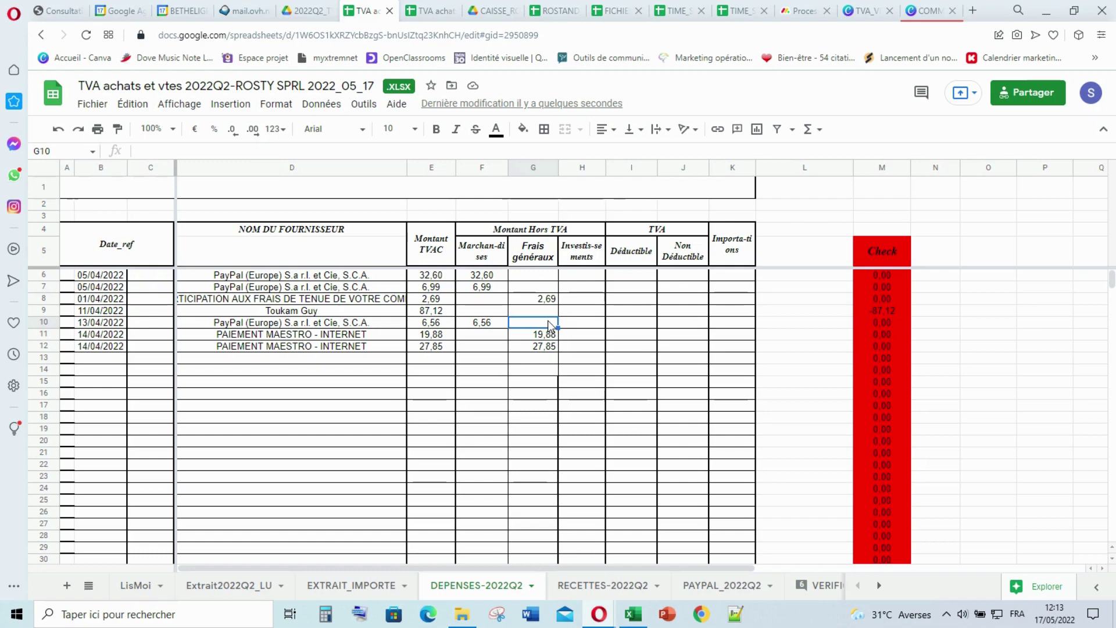
type("=")
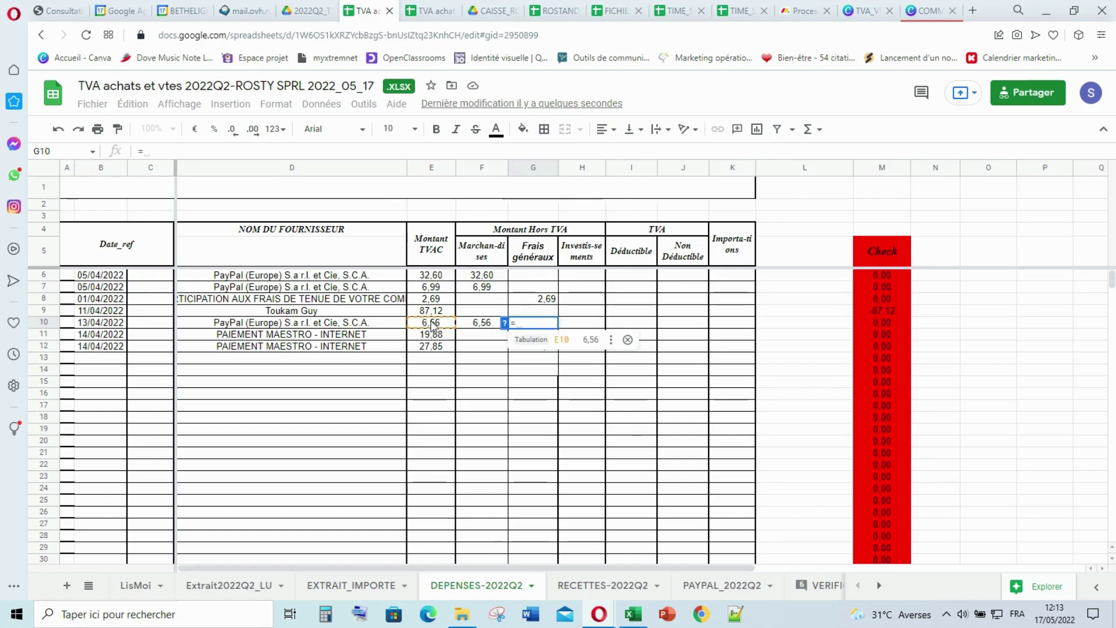
left_click(516, 307)
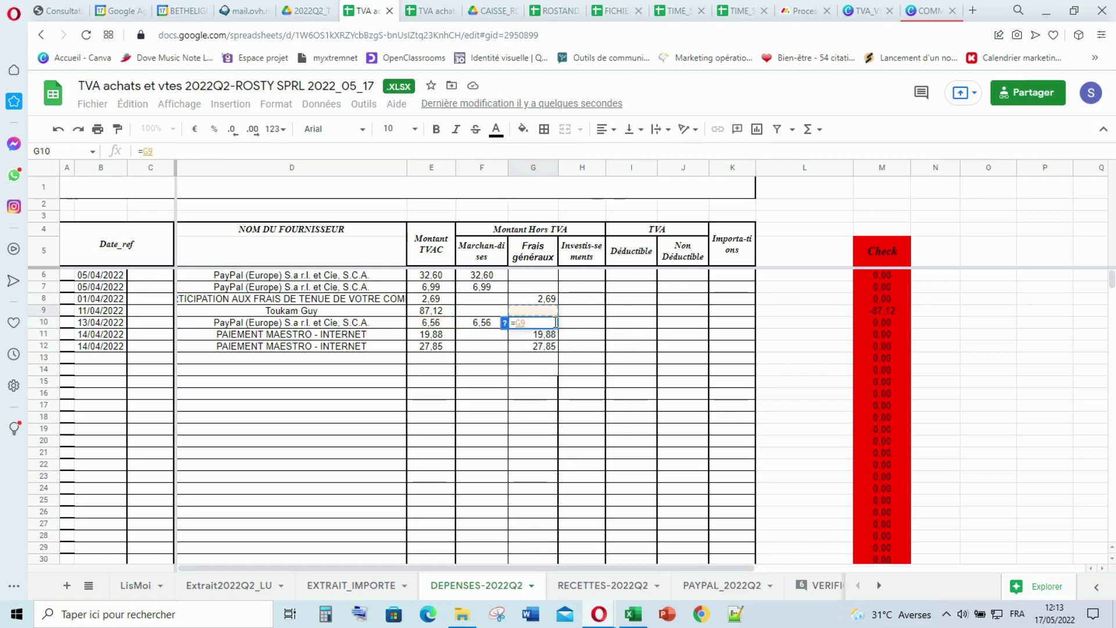
key("BackSpace")
key("BackSpace")
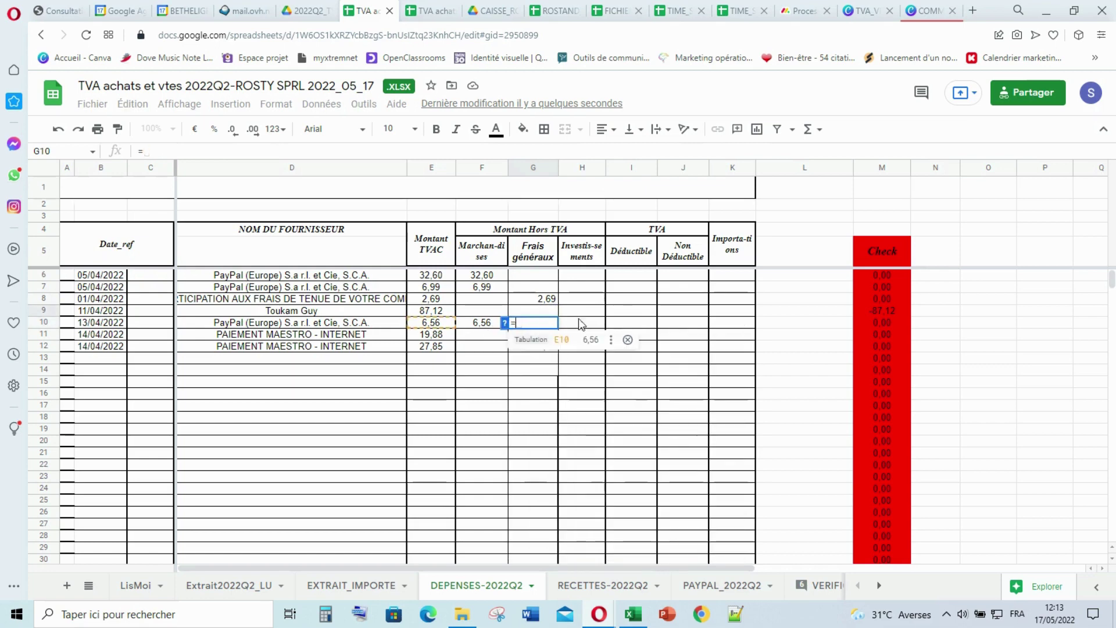
key("Escape")
key("Up")
key("Right")
key("Right")
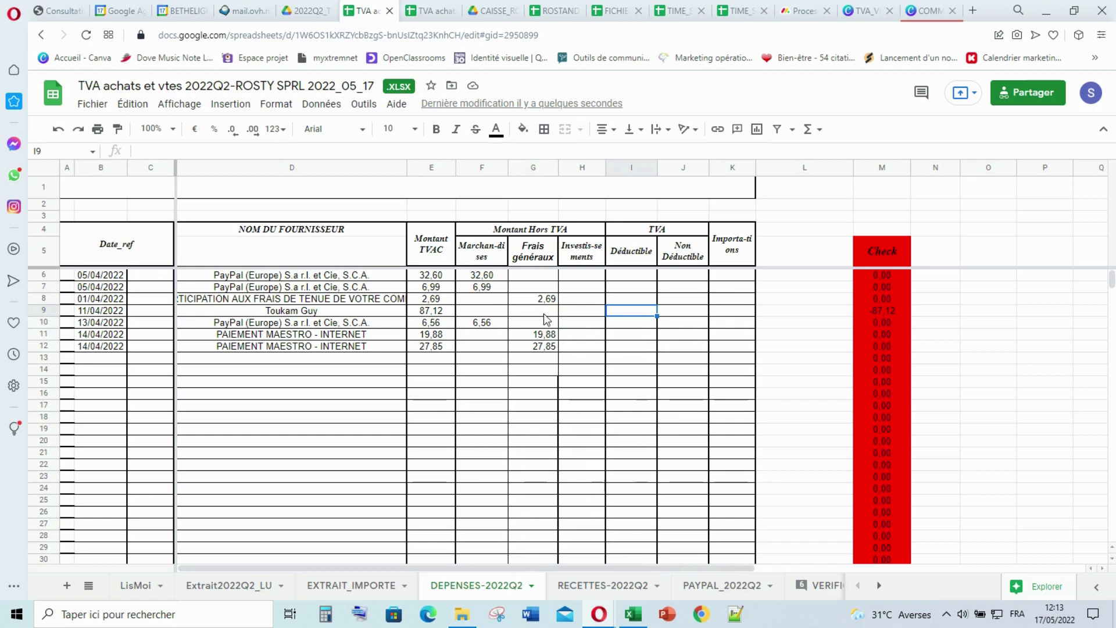
left_click(543, 313)
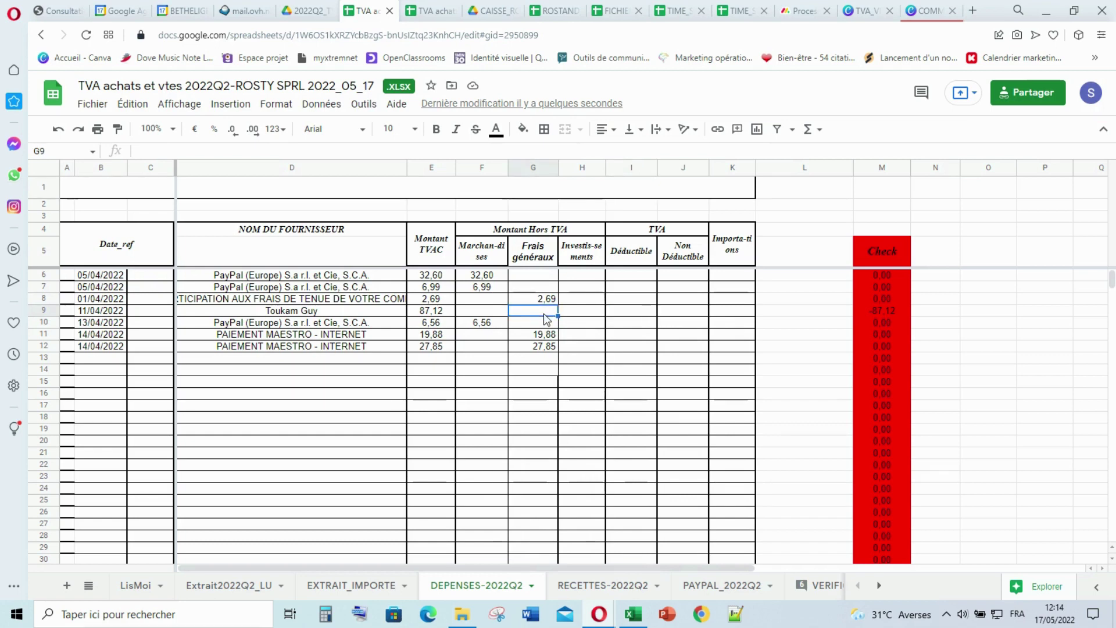
type("=")
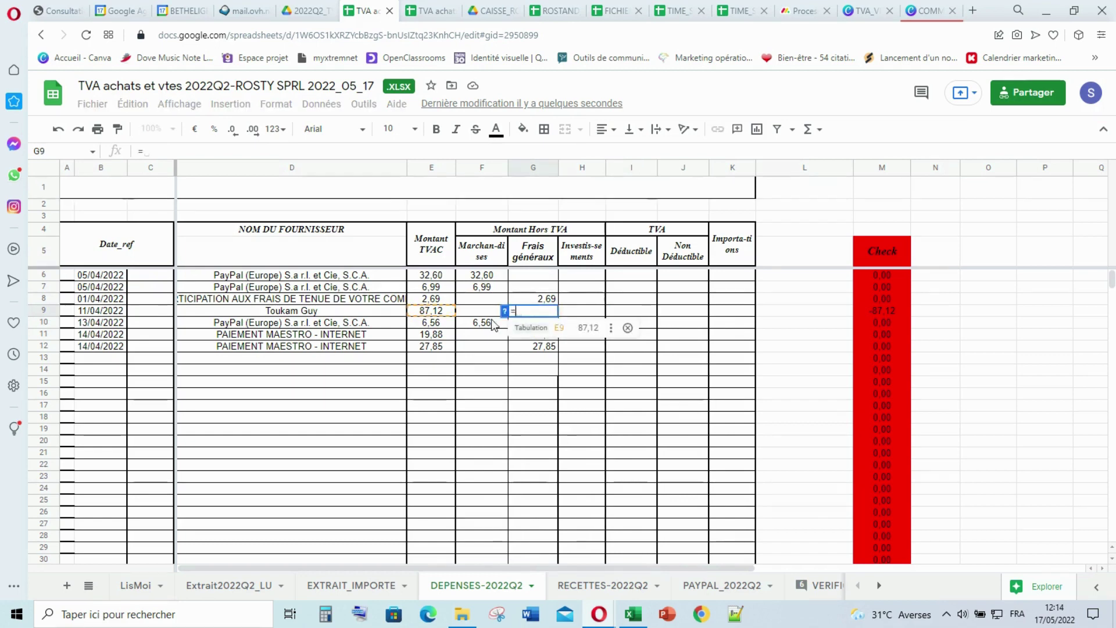
left_click(430, 313)
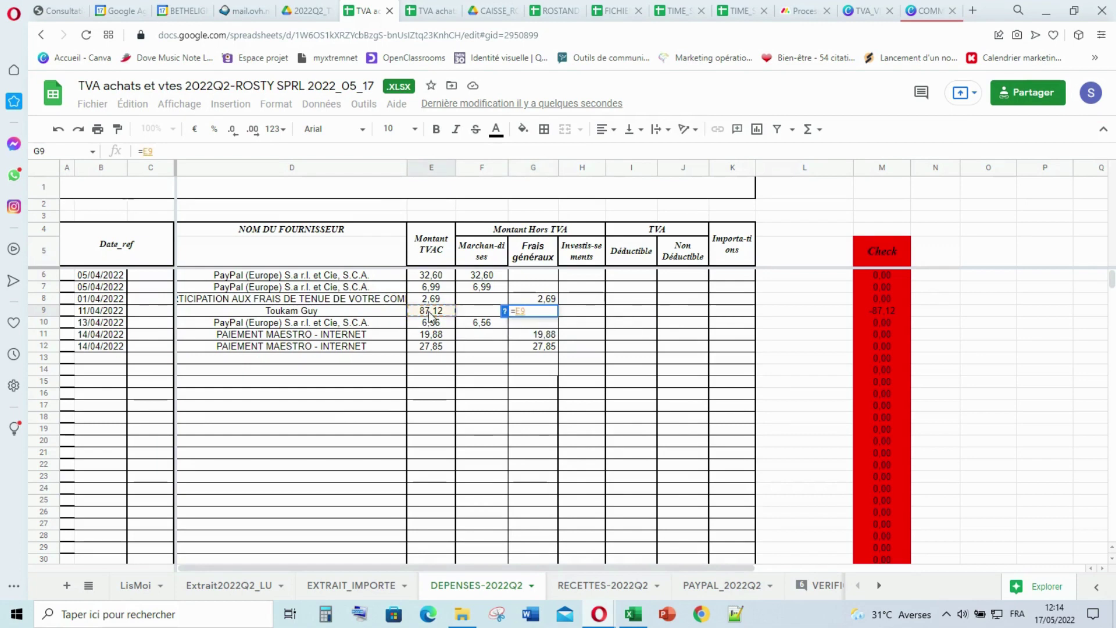
type("/1")
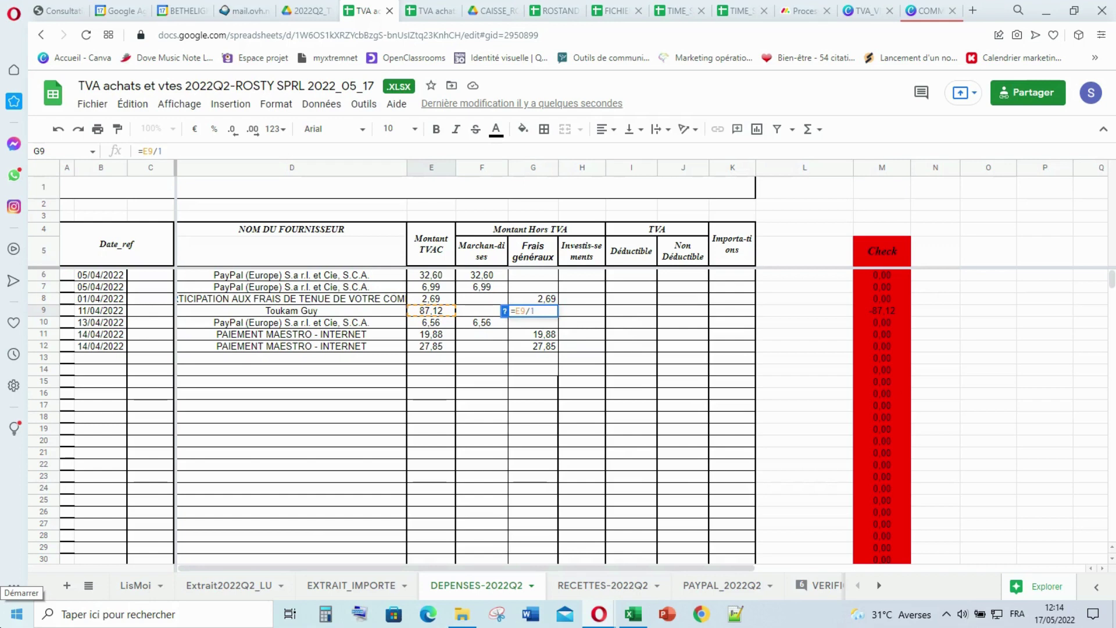
type(",21")
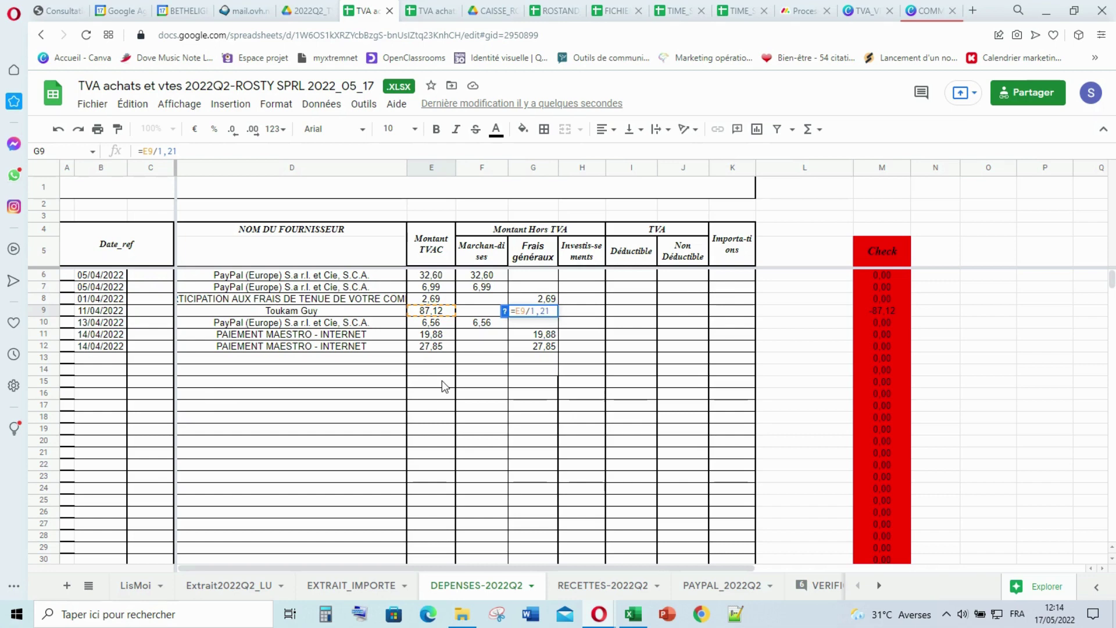
key("Return")
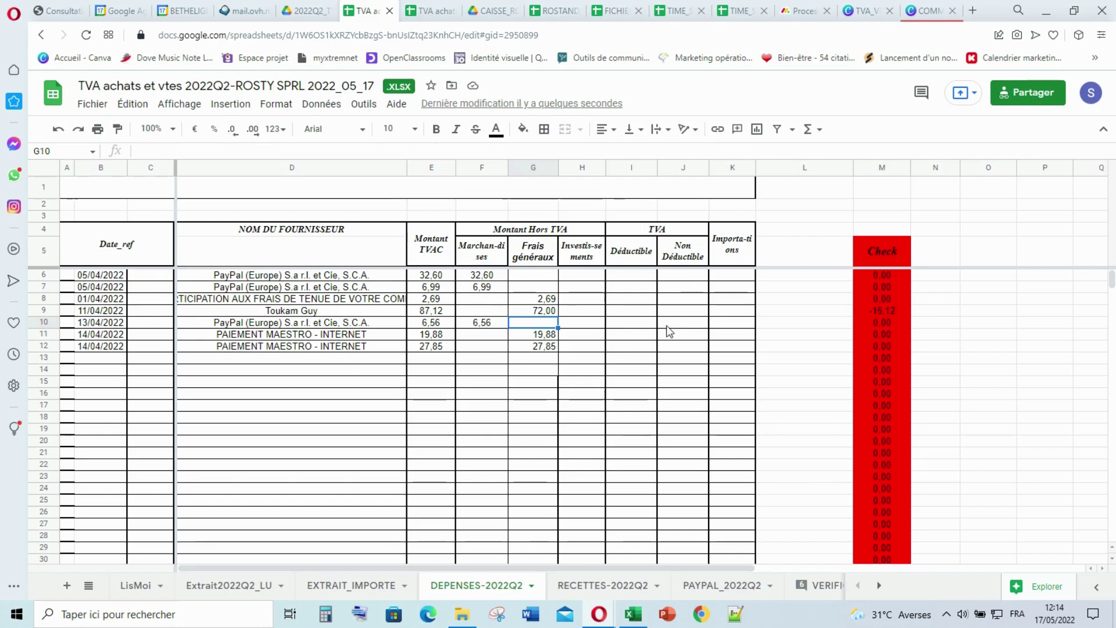
Enter =G9*0,21 in I9 to get 15,12 deductible VAT.
left_click(639, 314)
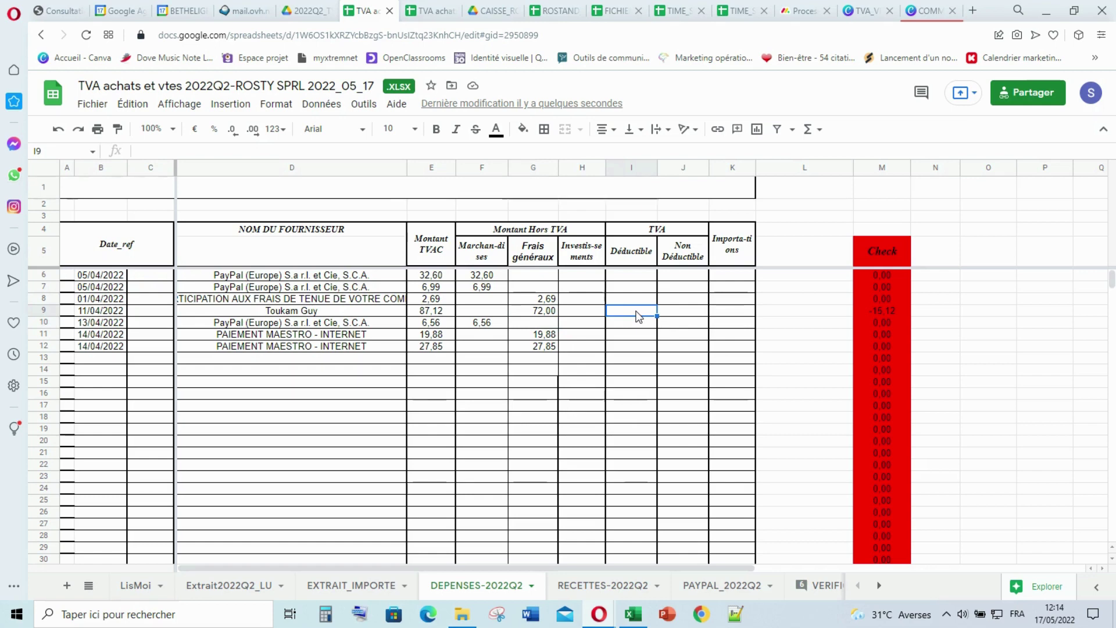
type("=")
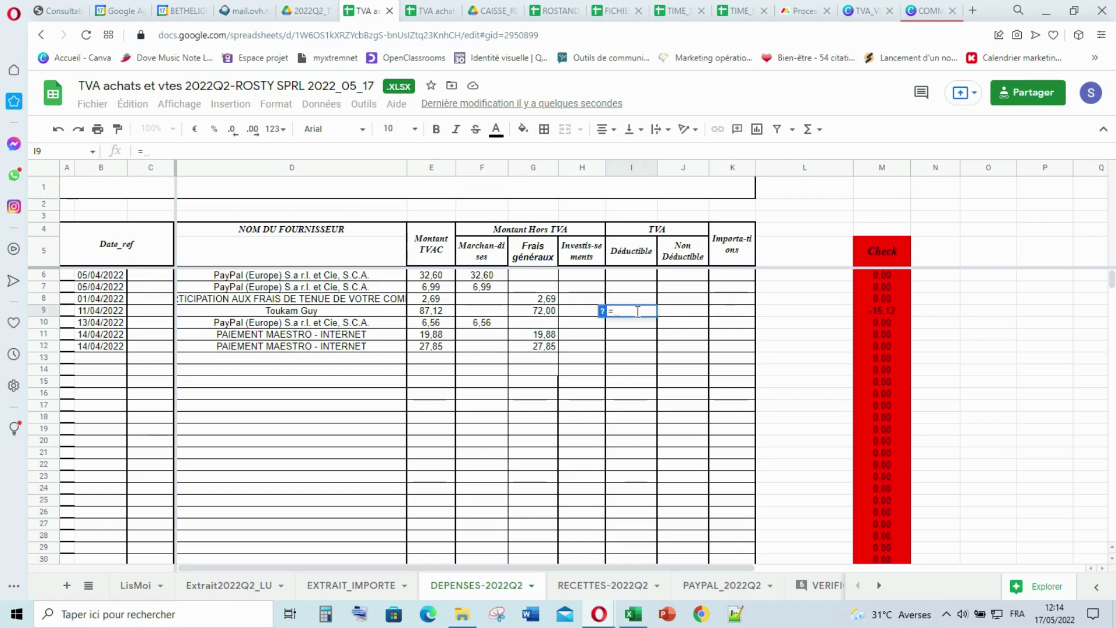
left_click(546, 314)
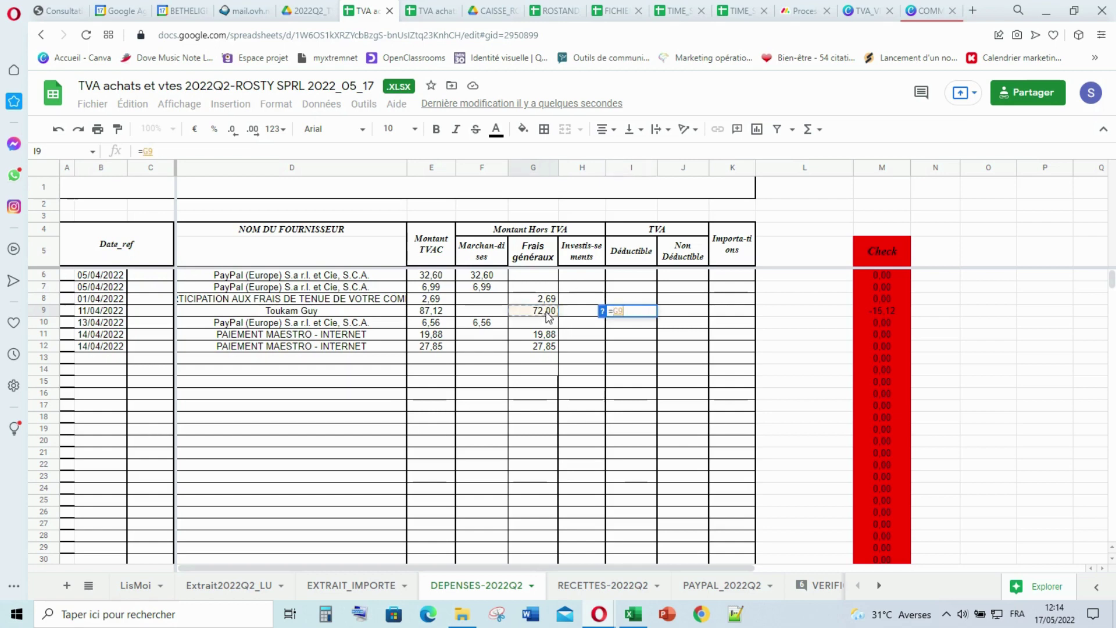
type("*")
type("0,21")
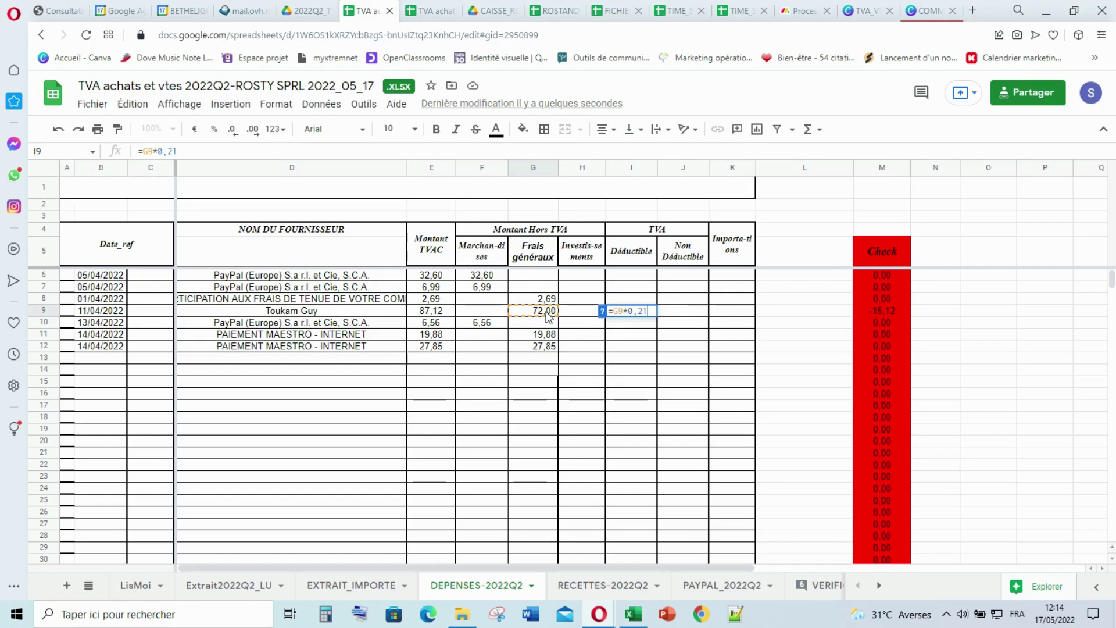
key("Return")
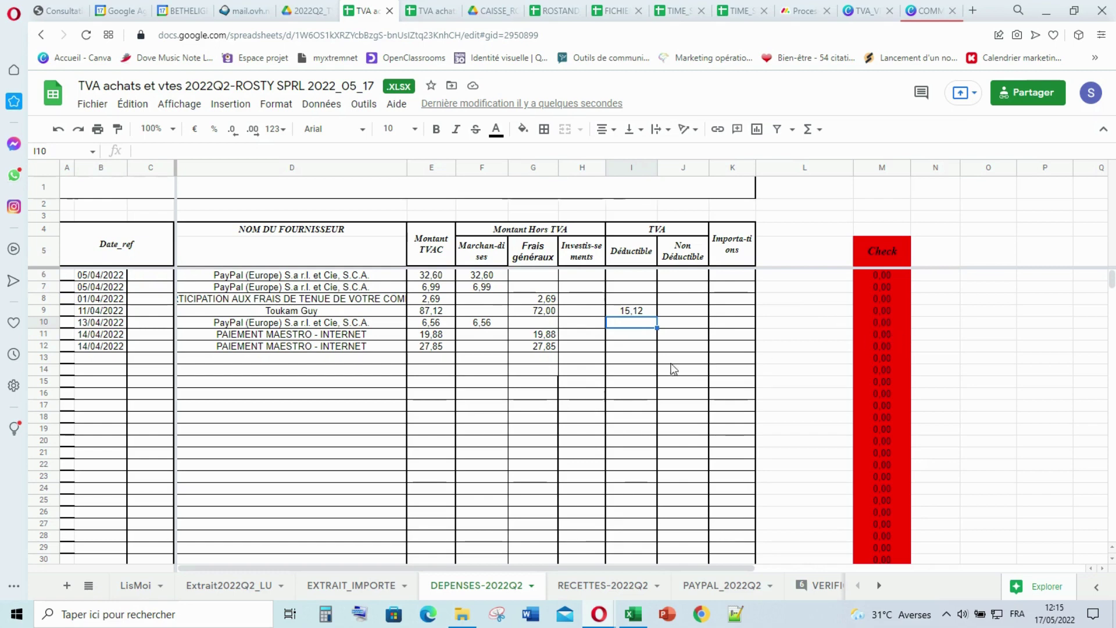
Copy the VAT formula down to I12 and clear I10, leaving 4.17 and 5.85.
left_click(644, 311)
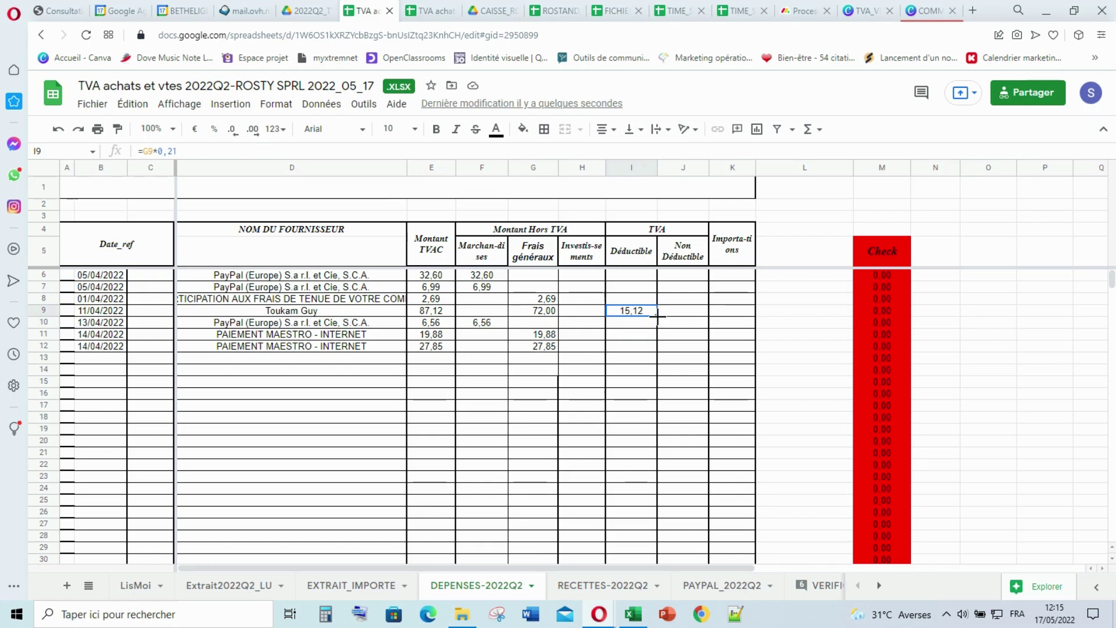
left_click_drag(658, 317, 655, 349)
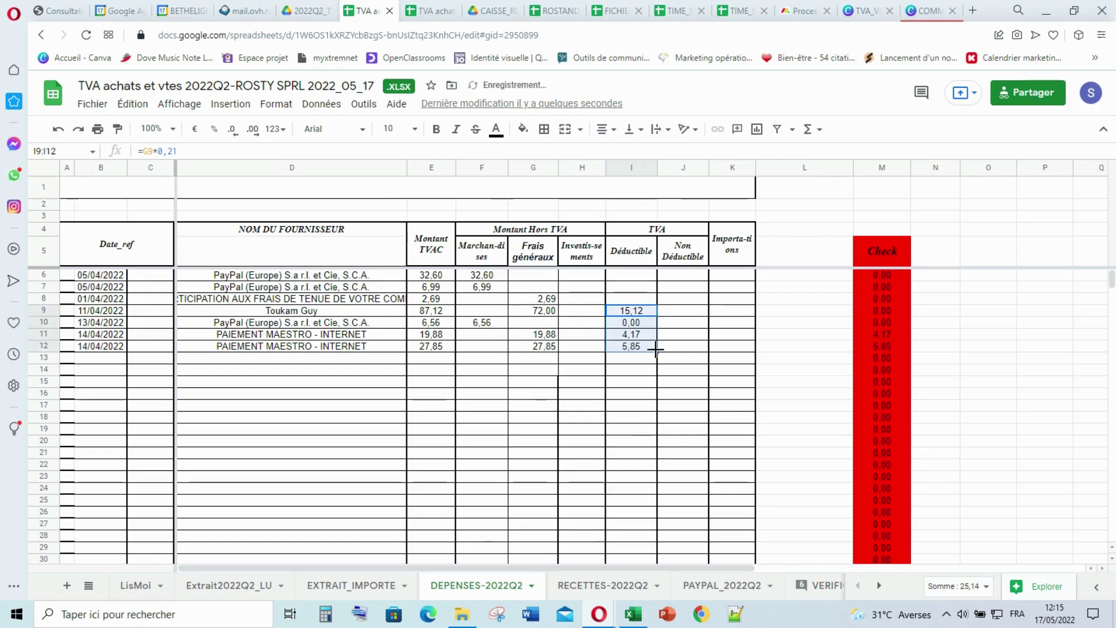
left_click(624, 322)
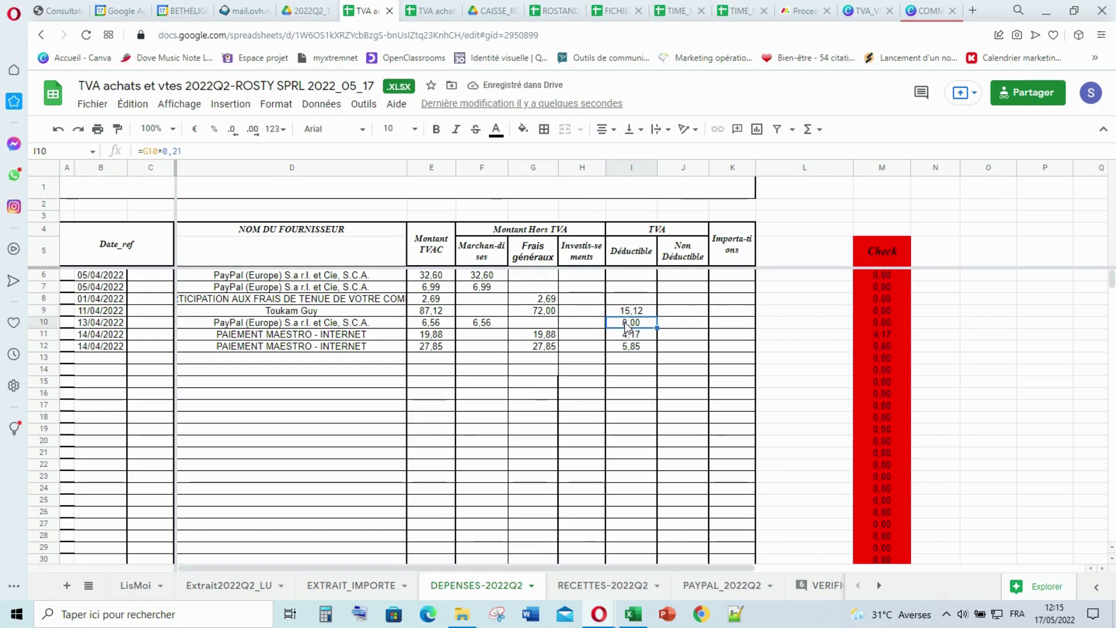
key("Delete")
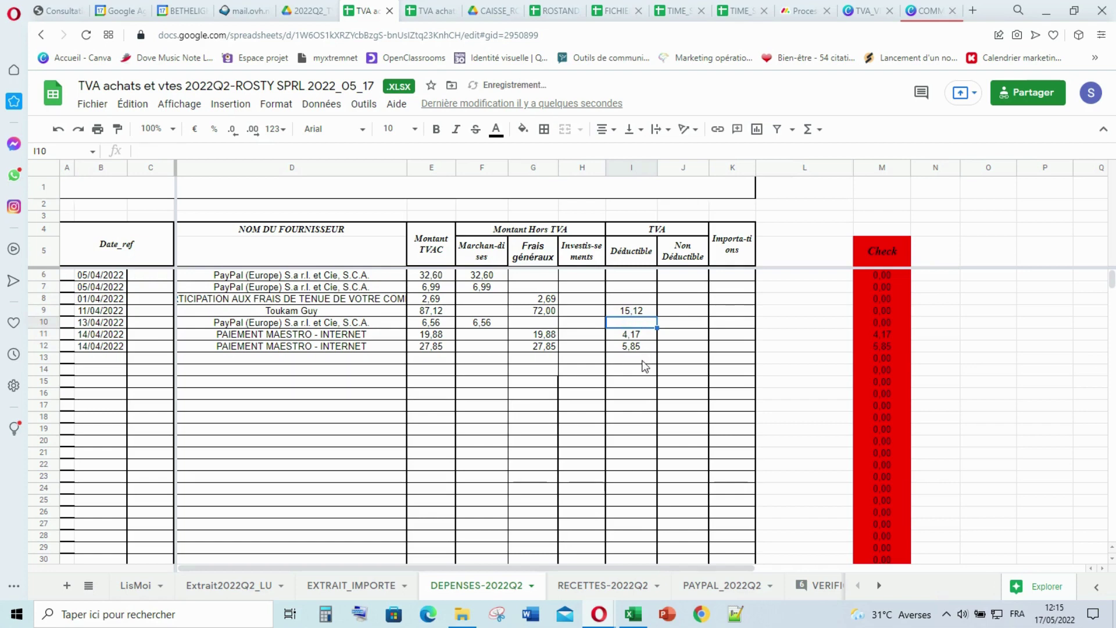
left_click(749, 384)
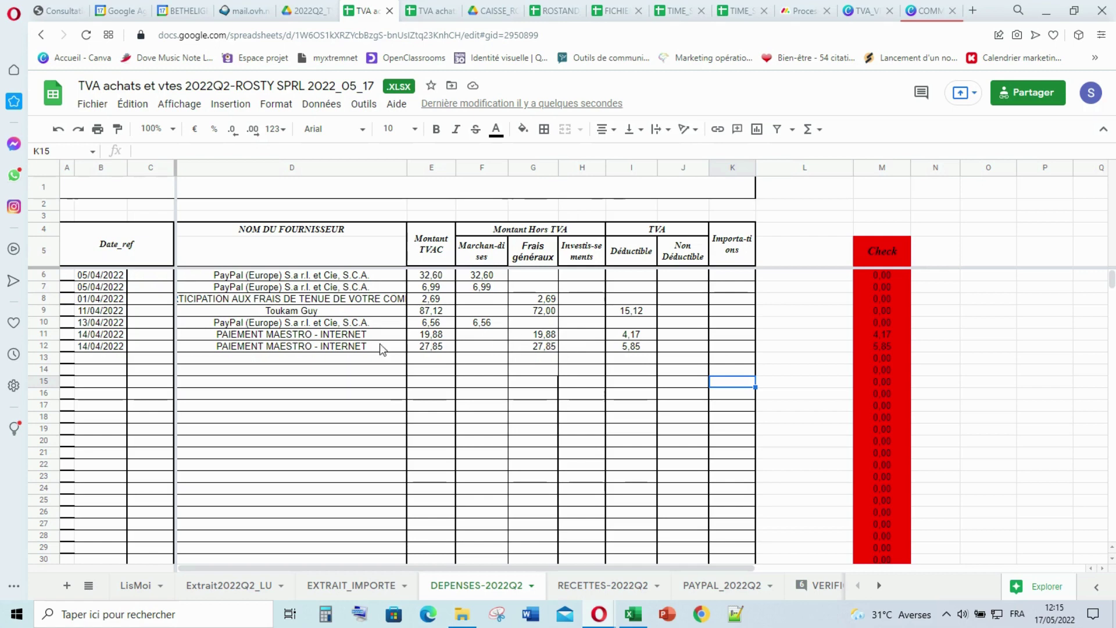
Enter a formula in G11 that refers to G12.
left_click(547, 337)
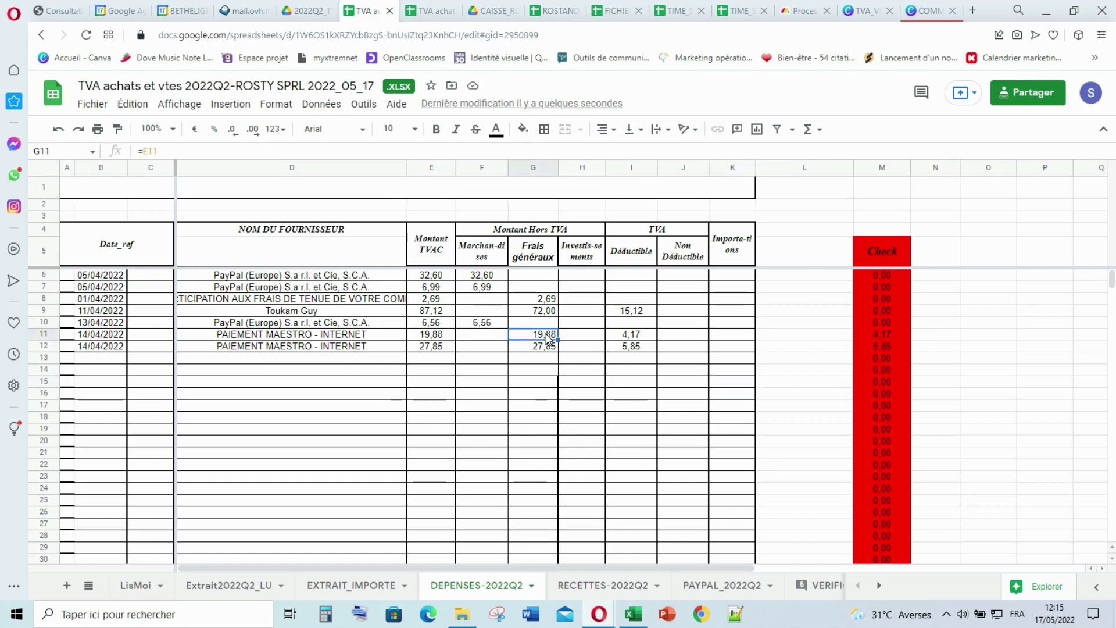
type("=")
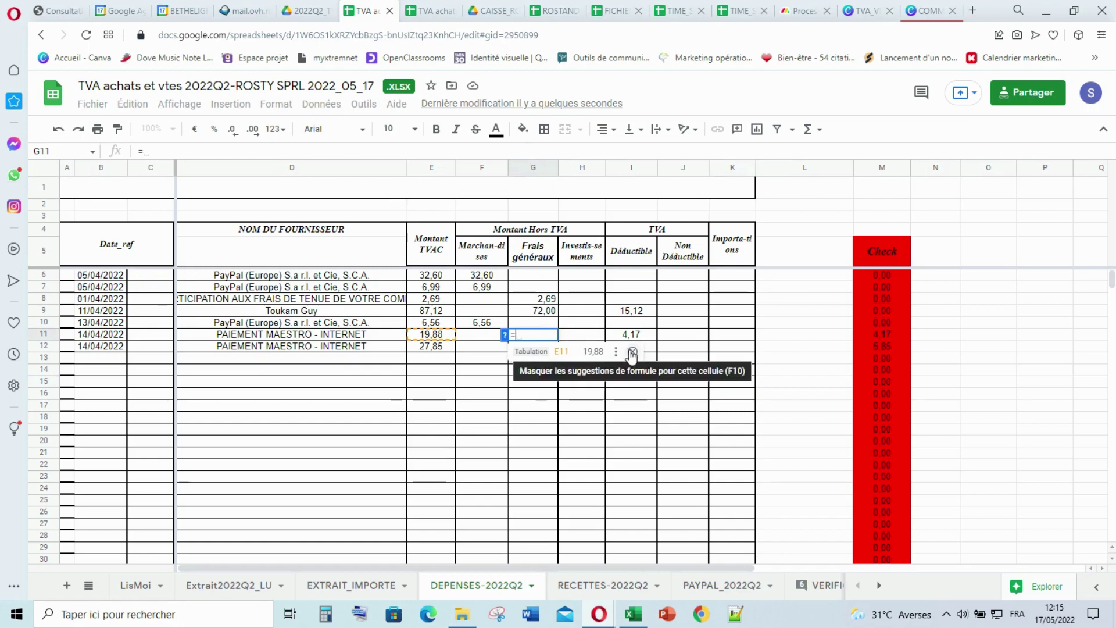
left_click(633, 351)
left_click(545, 349)
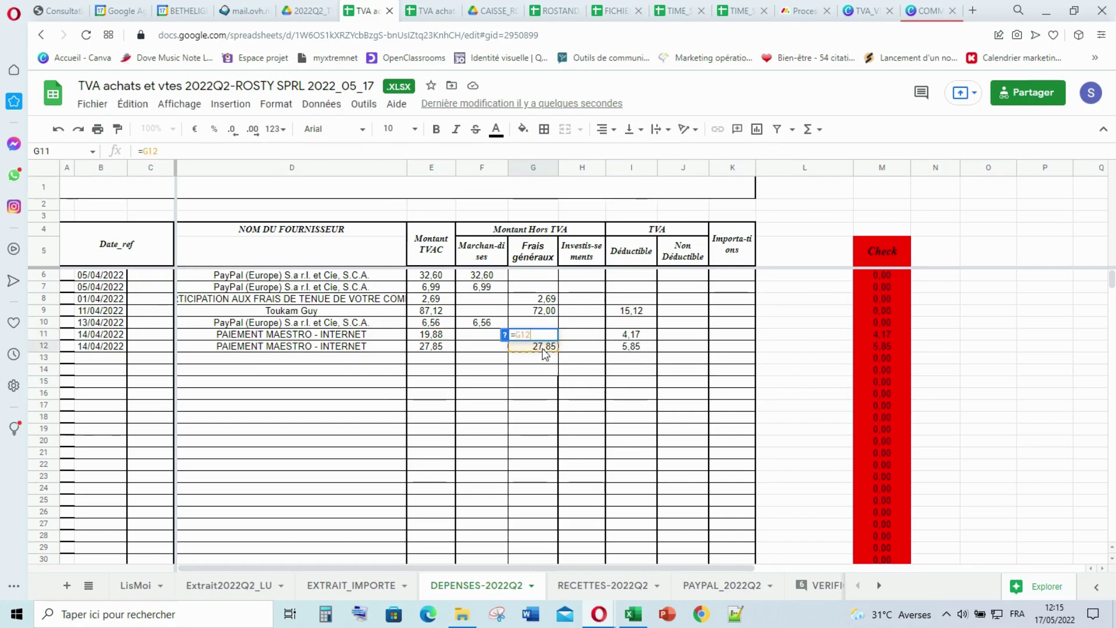
left_click(567, 372)
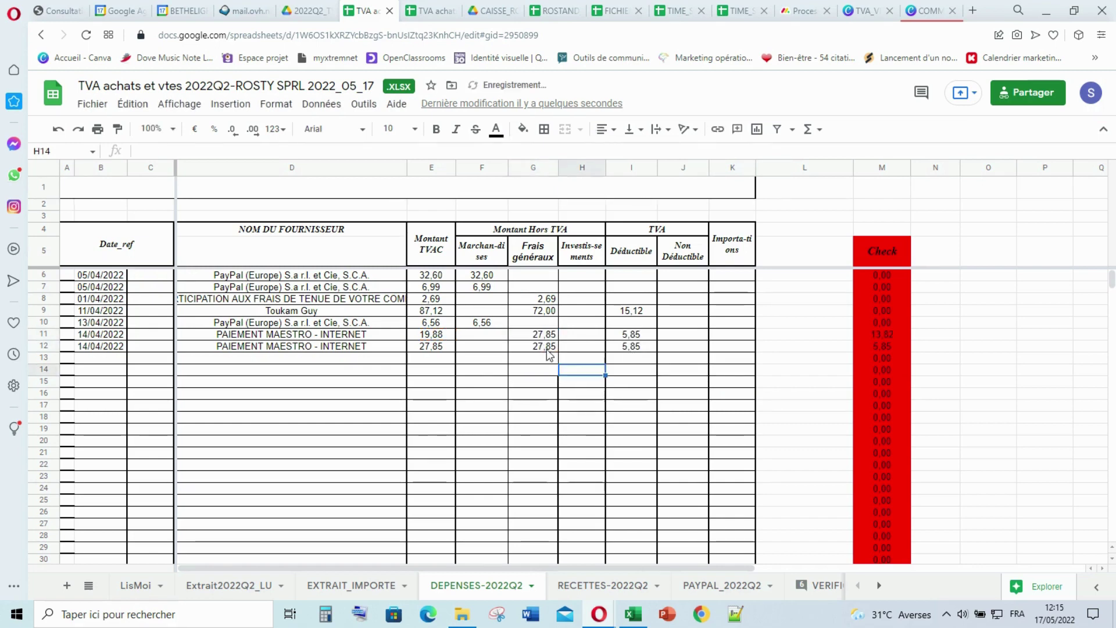
Clear the wrong values from G11 and G12.
left_click(532, 336)
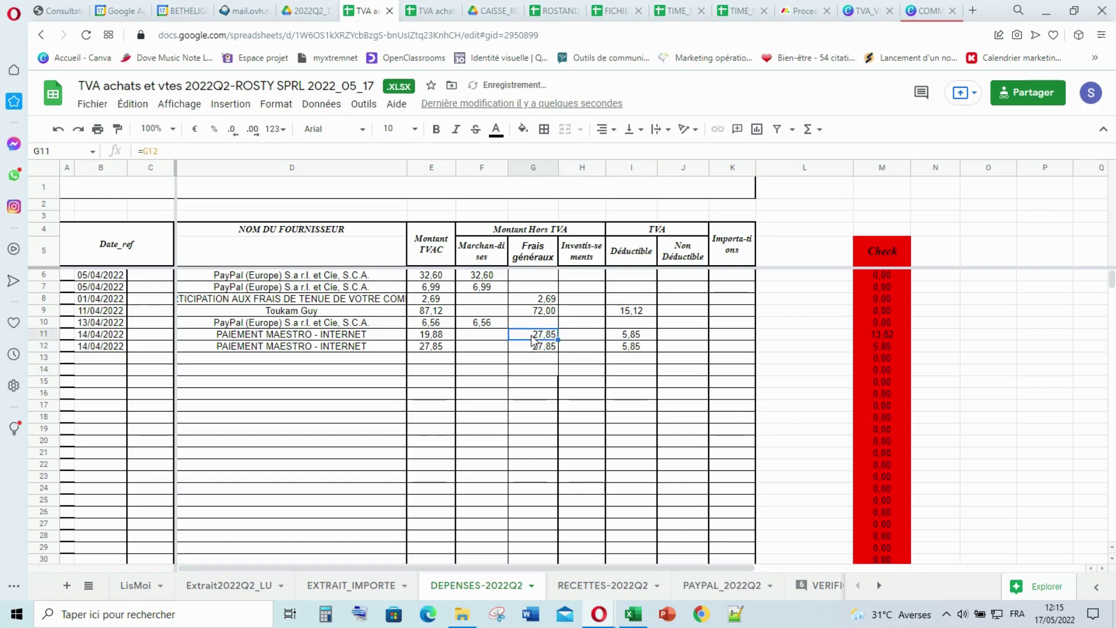
key("Delete")
left_click(541, 353)
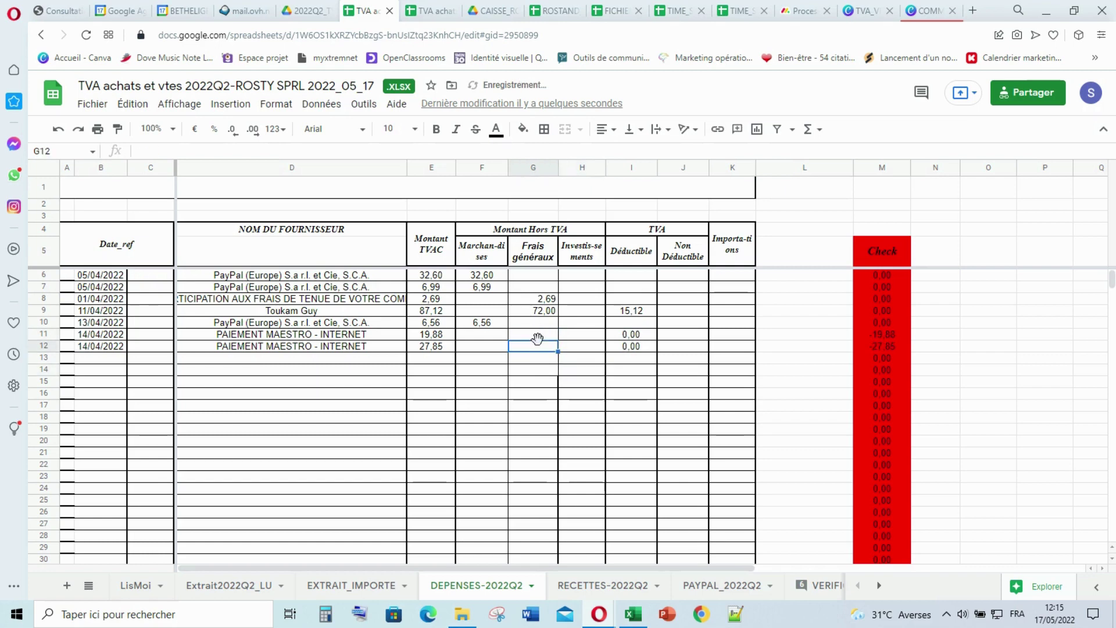
key("Delete")
Copy G9's divide-by-1,21 net formula down to G12, then clear it from G10.
left_click(547, 312)
left_click_drag(558, 317, 580, 359)
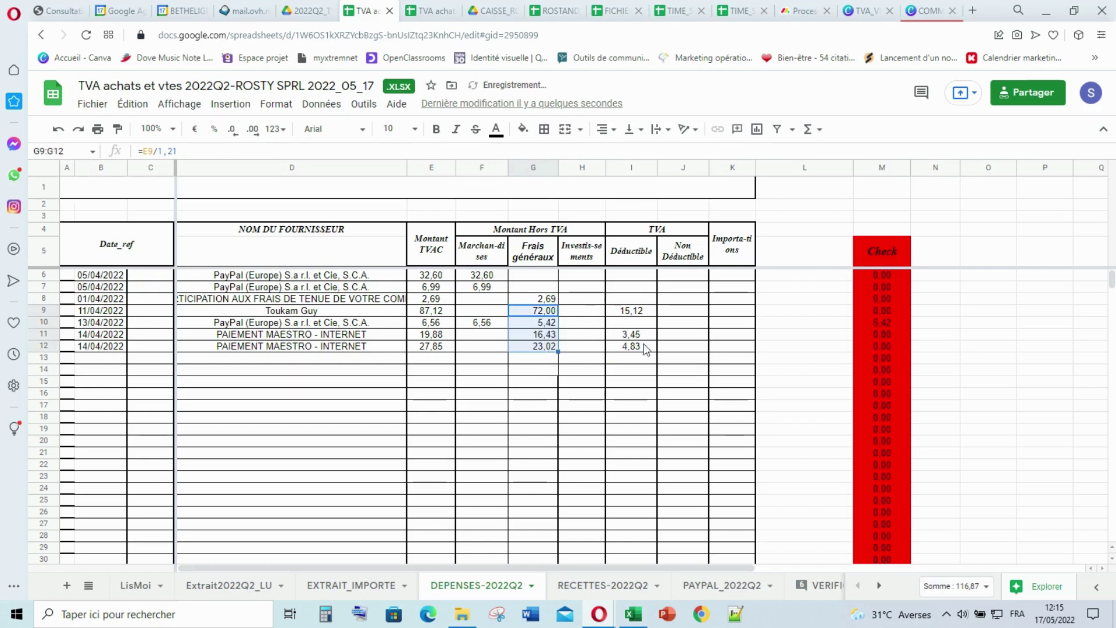
left_click(553, 327)
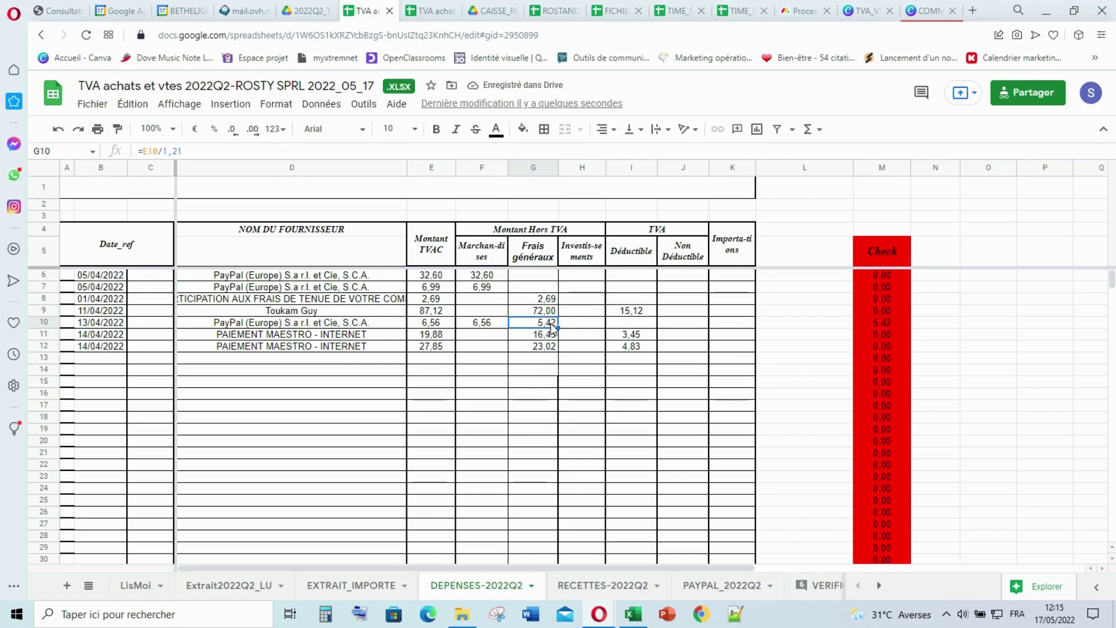
key("Delete")
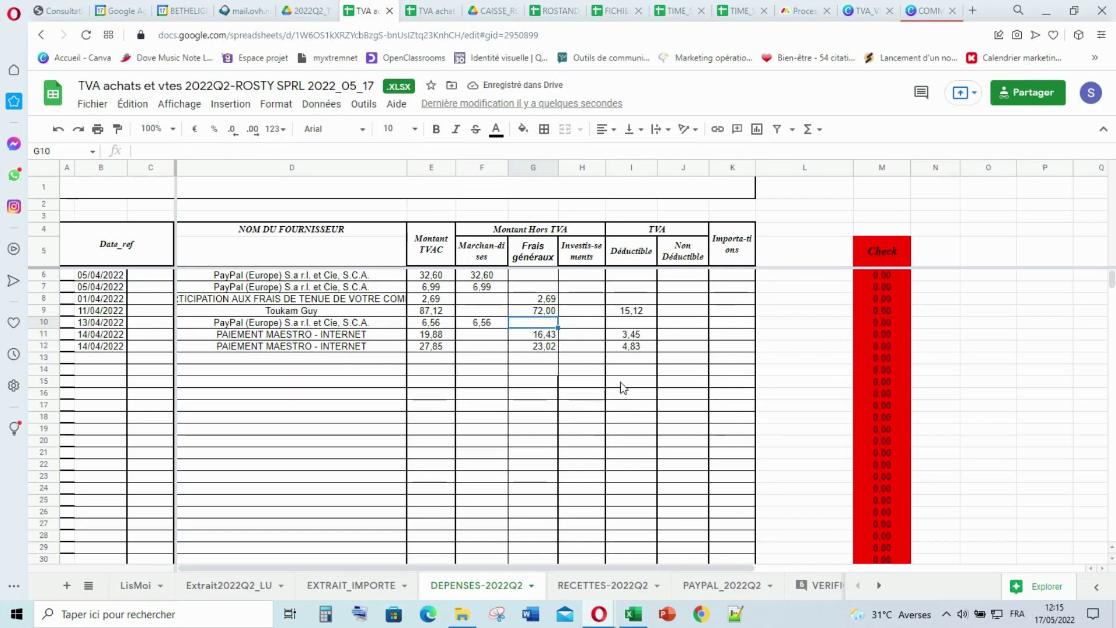
left_click(588, 382)
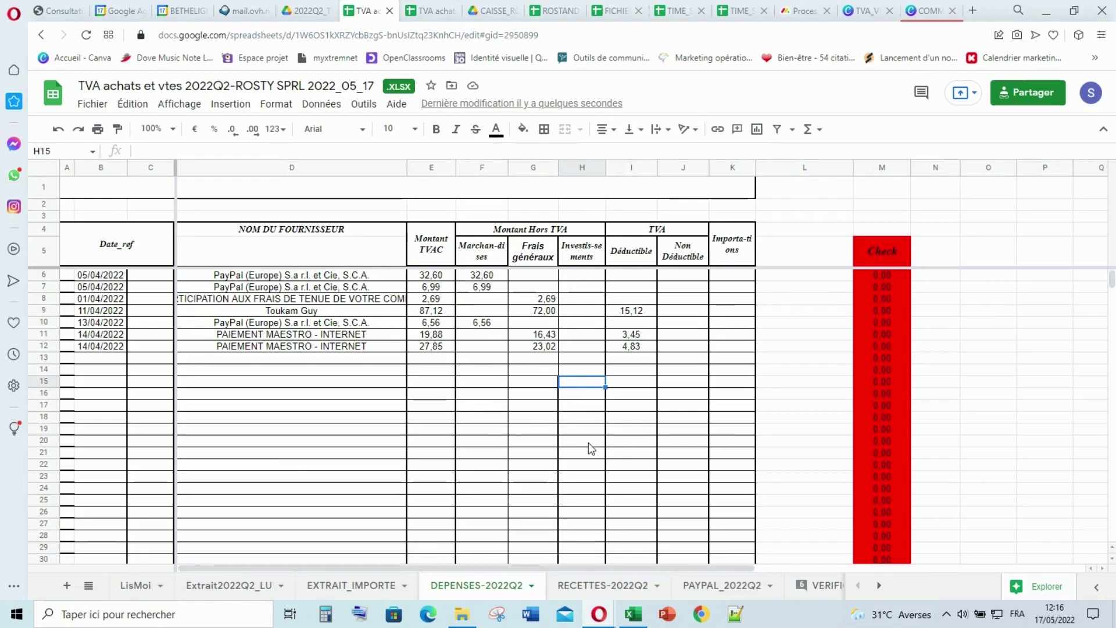
Switch to the Canva COMM browser tab to return to the recording studio.
left_click(906, 7)
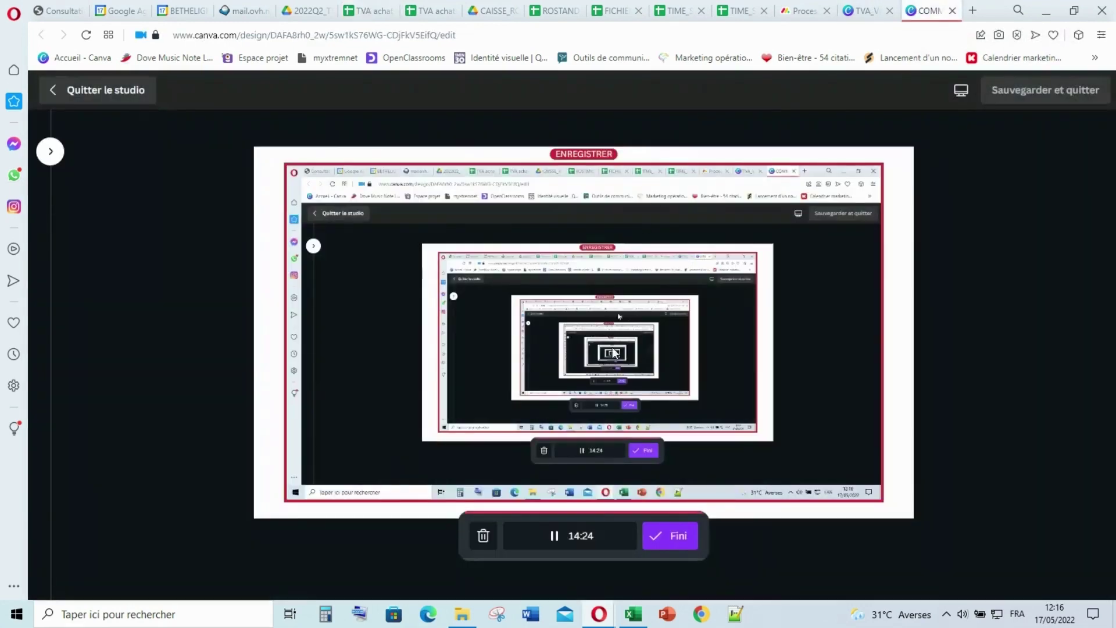